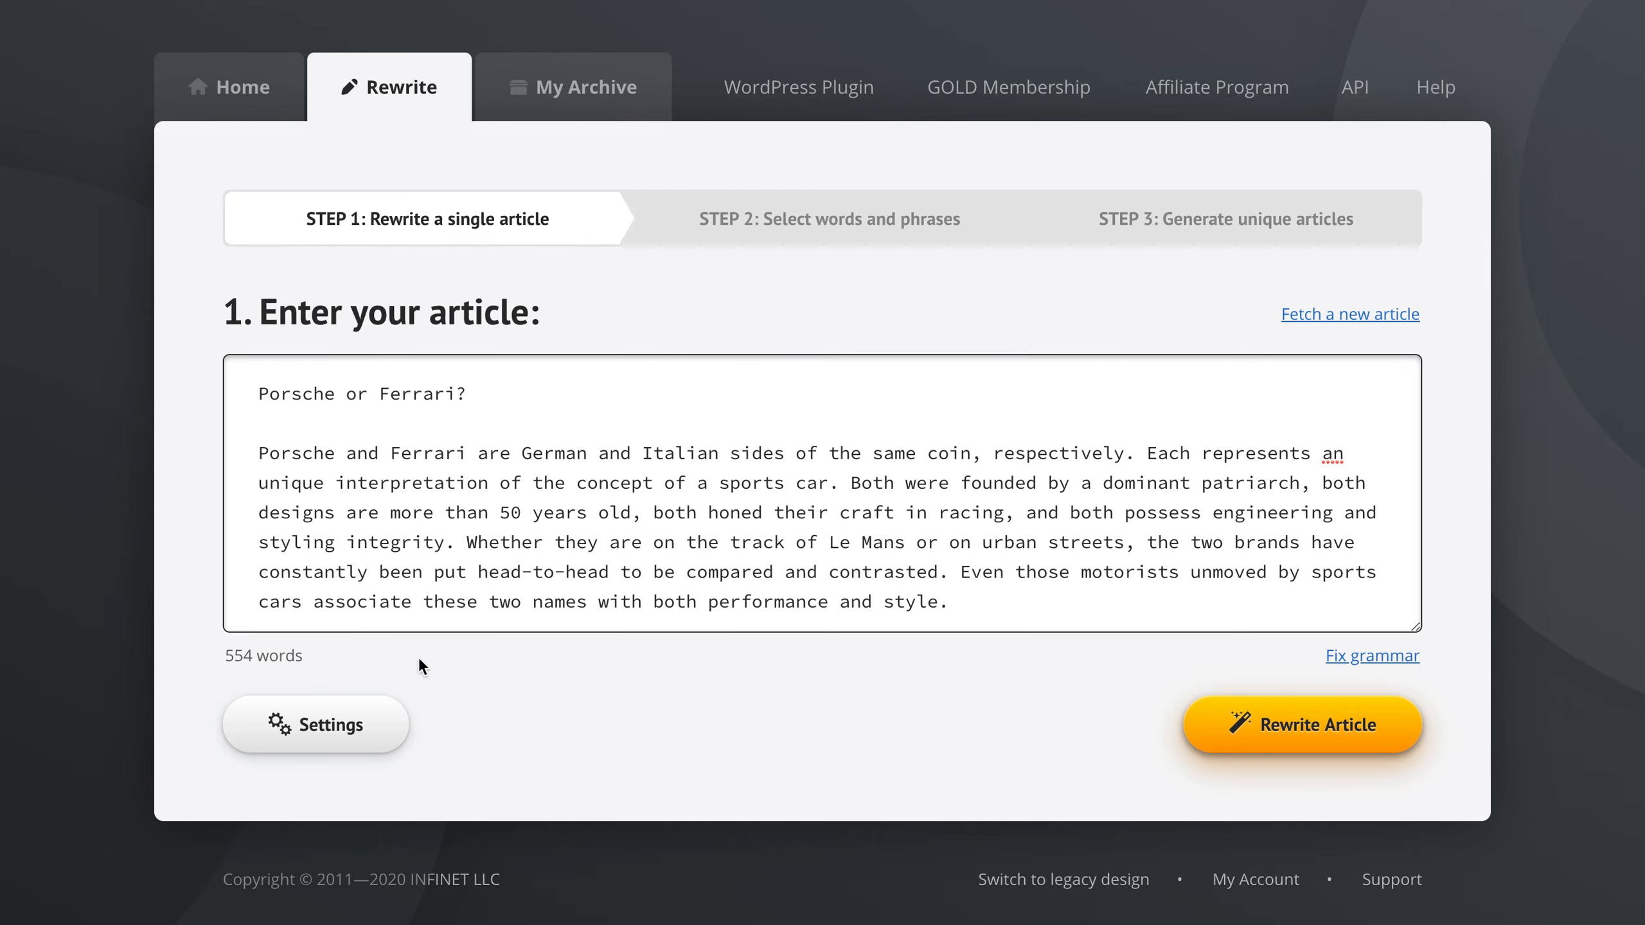
Look through the "Porsche or Ferrari?" article text and submit it for rewriting
{"action": "left_click", "coordinate": [491, 660]}
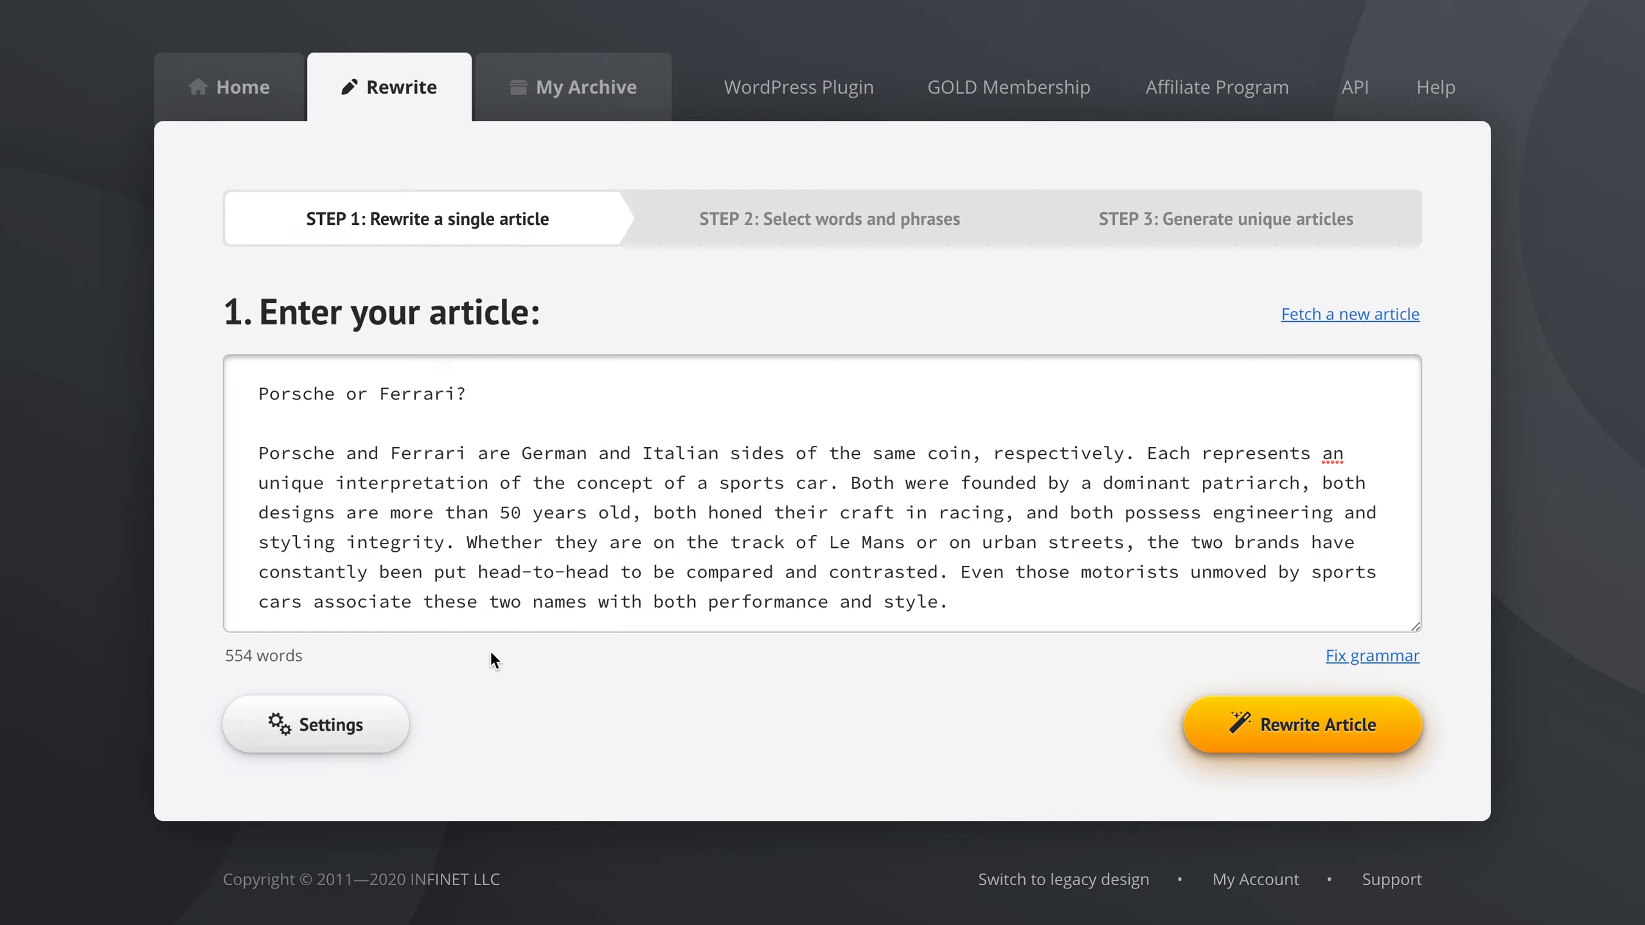
{"action": "scroll", "coordinate": [741, 512], "scroll_direction": "down", "scroll_amount": 10}
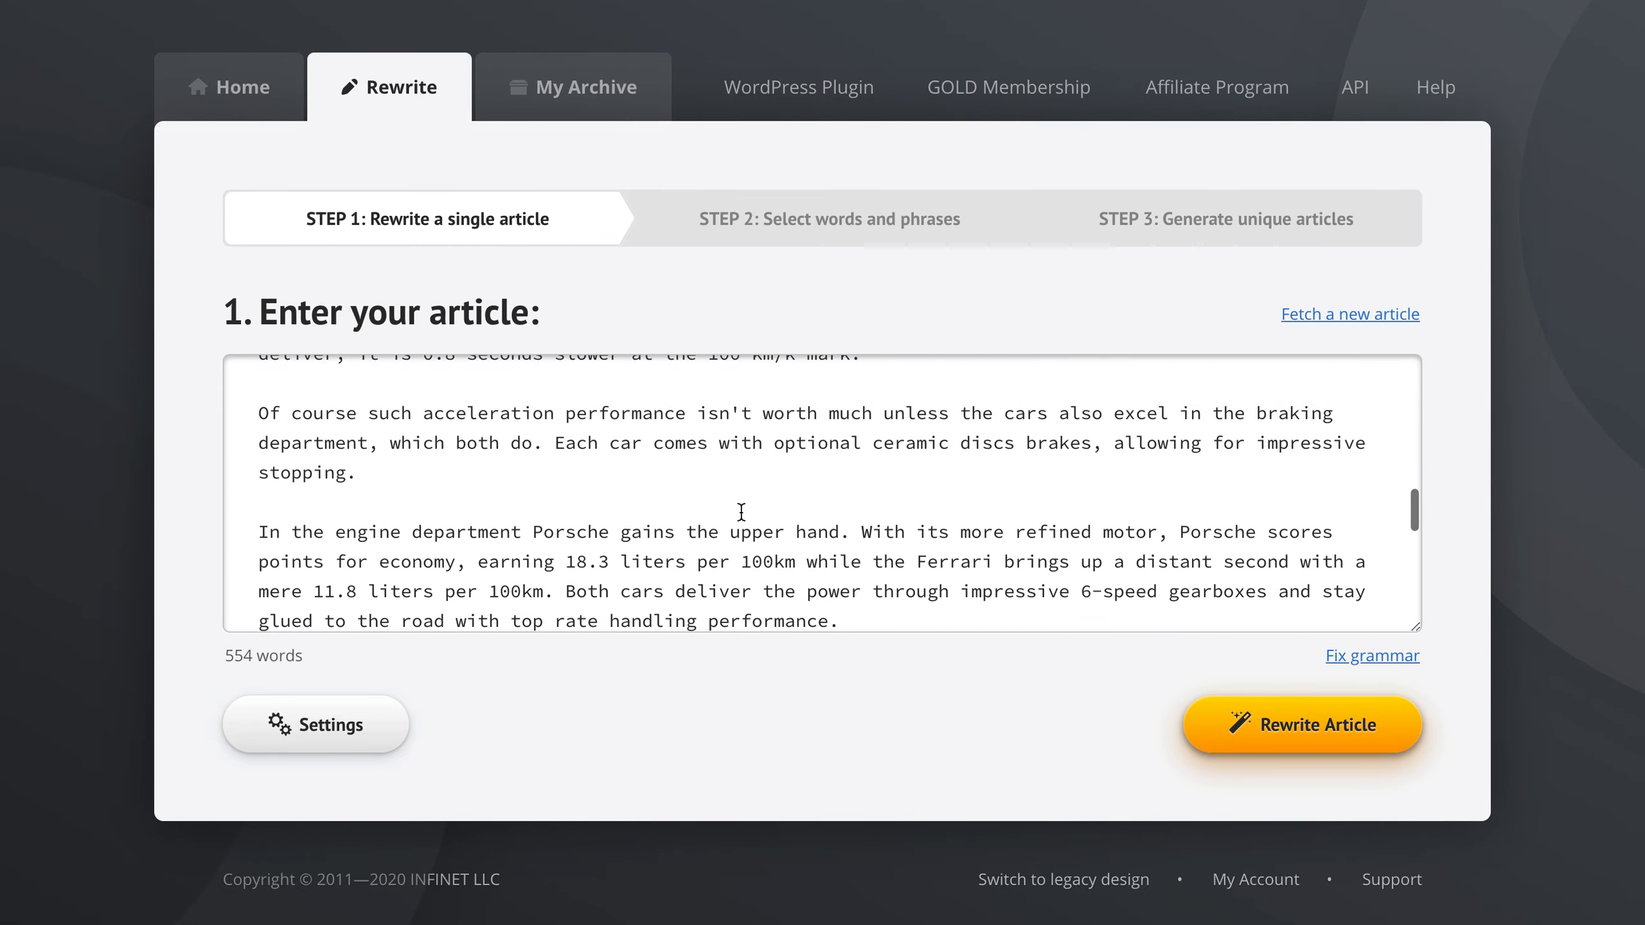
{"action": "scroll", "coordinate": [742, 513], "scroll_direction": "up", "scroll_amount": 4}
{"action": "scroll", "coordinate": [859, 517], "scroll_direction": "up", "scroll_amount": 6}
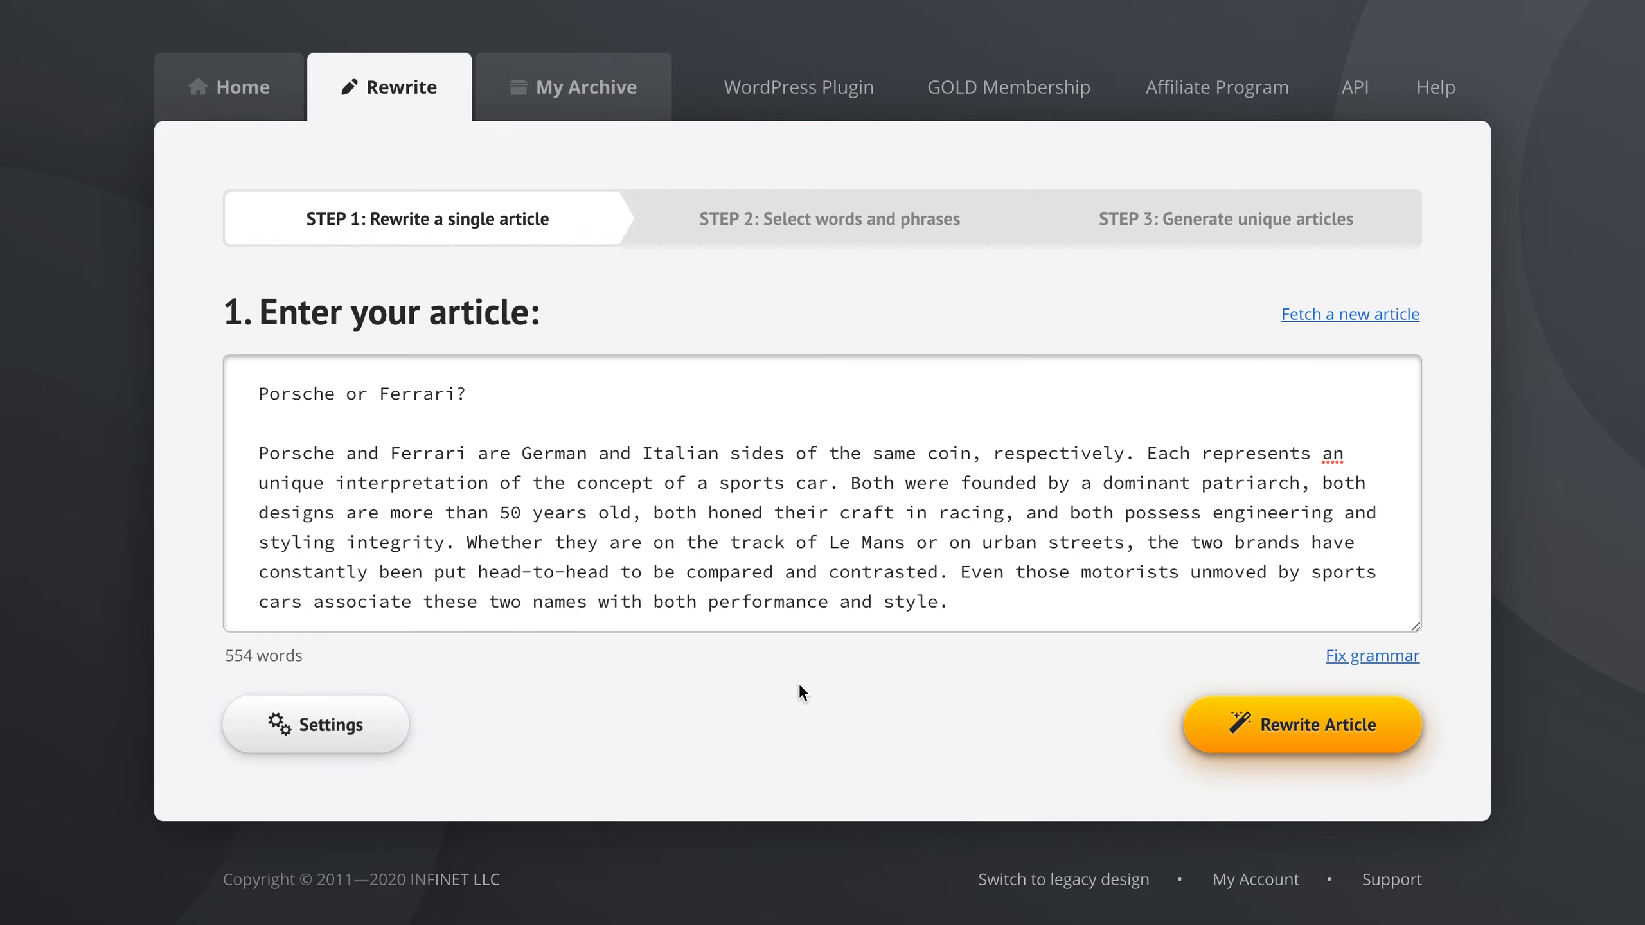
{"action": "left_click", "coordinate": [1307, 730]}
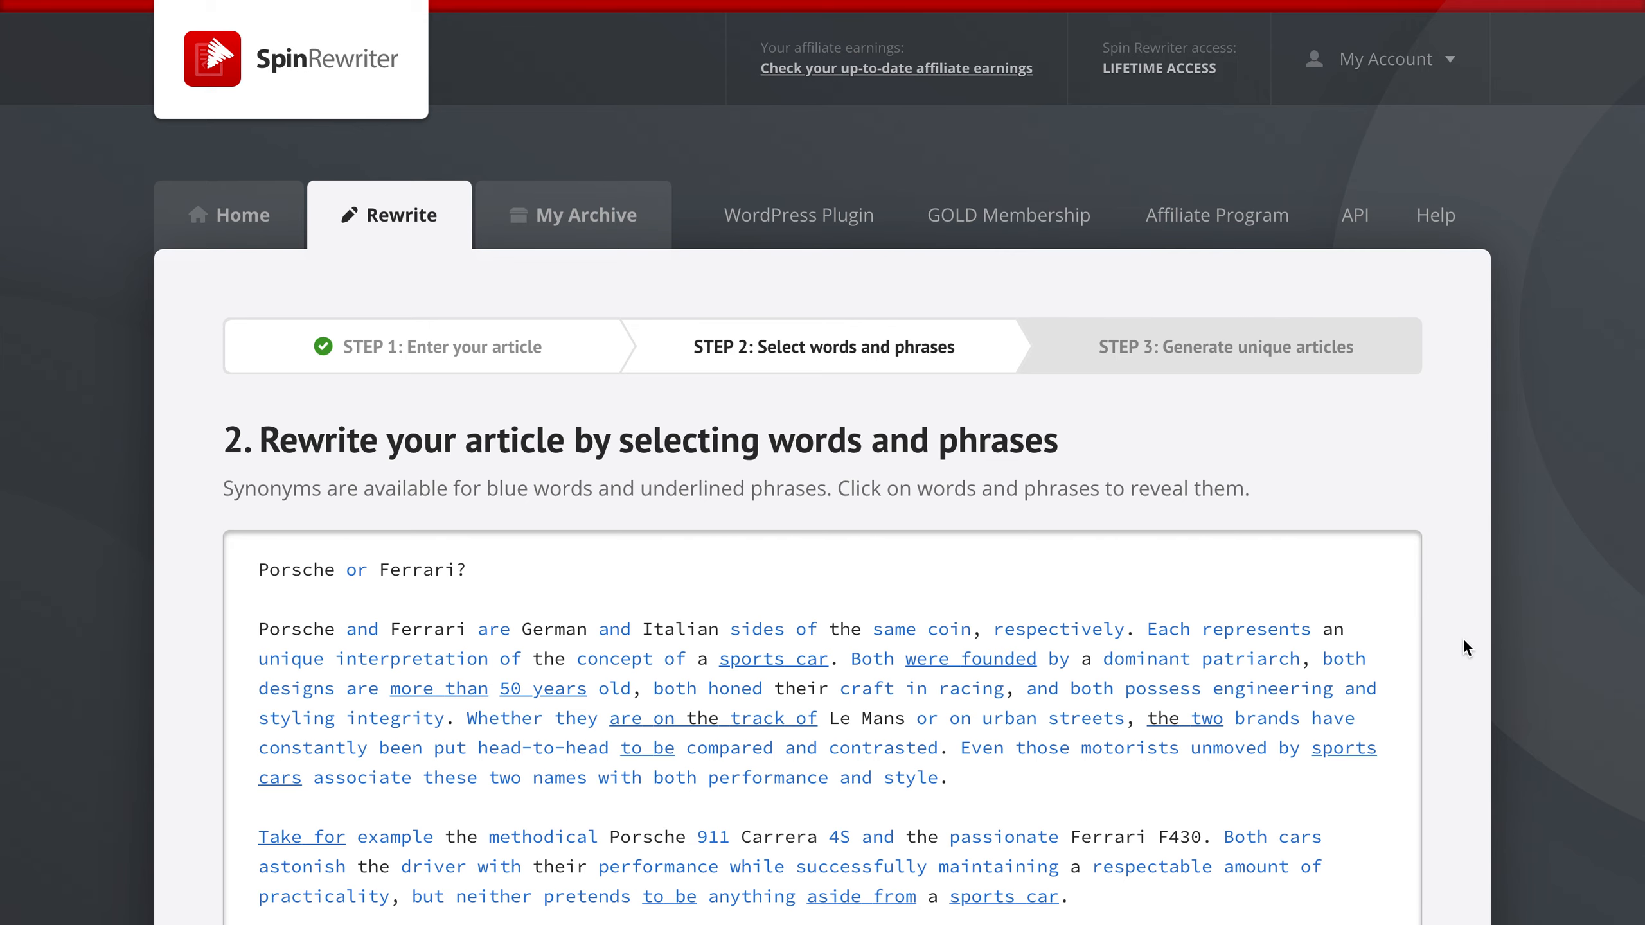
{"action": "scroll", "coordinate": [1465, 641], "scroll_direction": "down", "scroll_amount": 5}
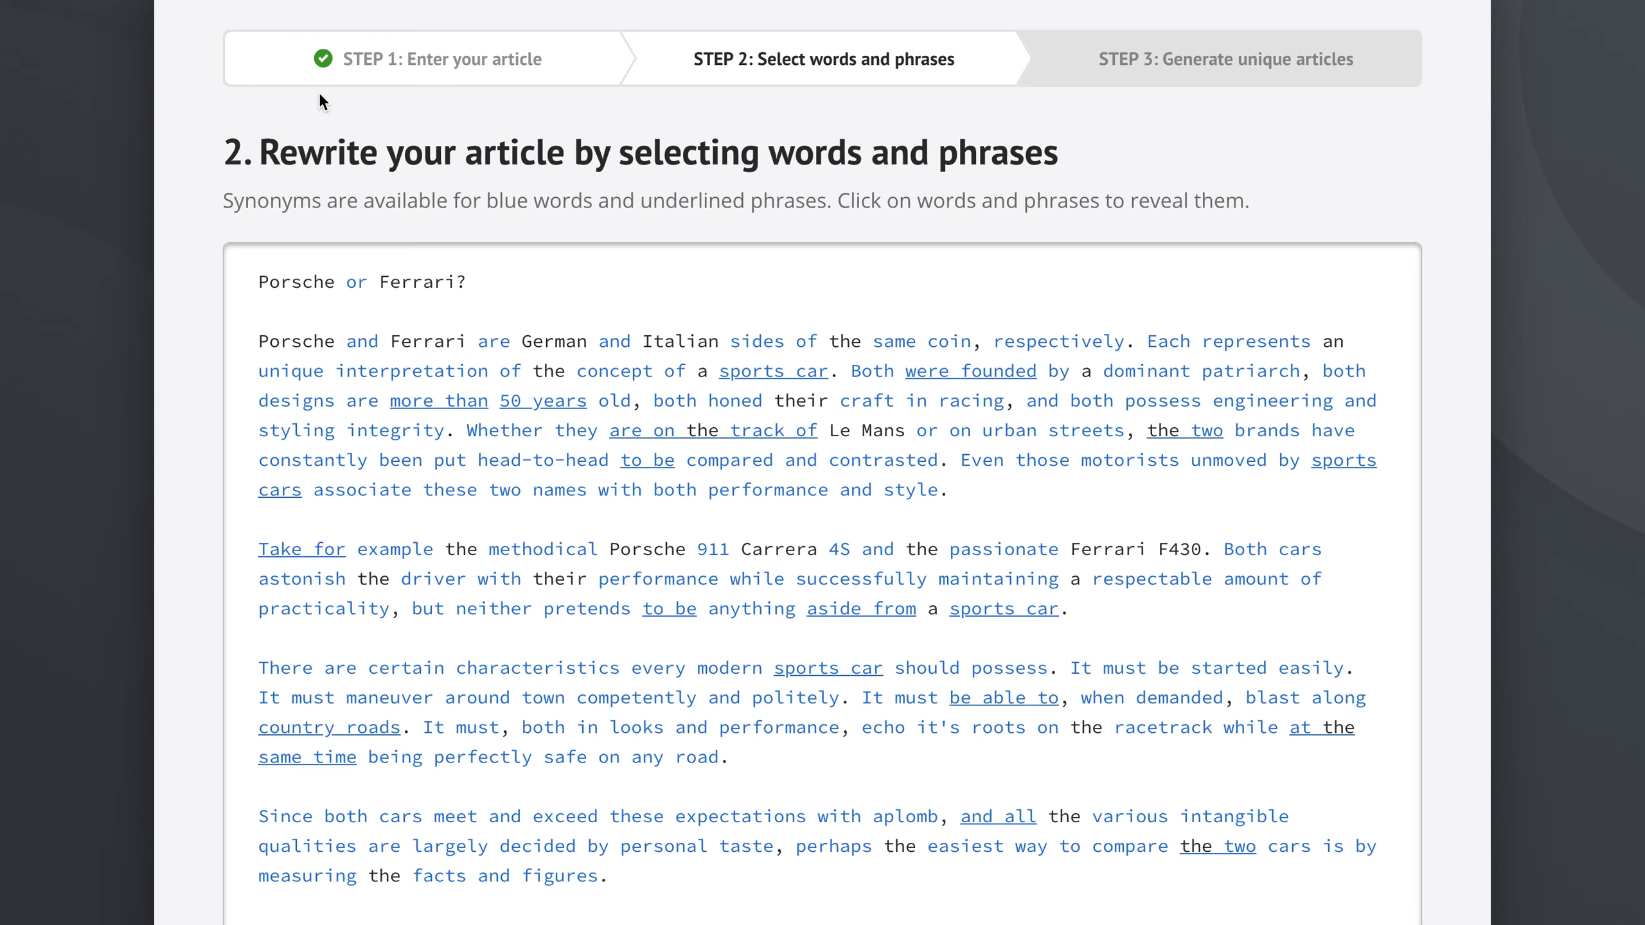
{"action": "left_click", "coordinate": [414, 58]}
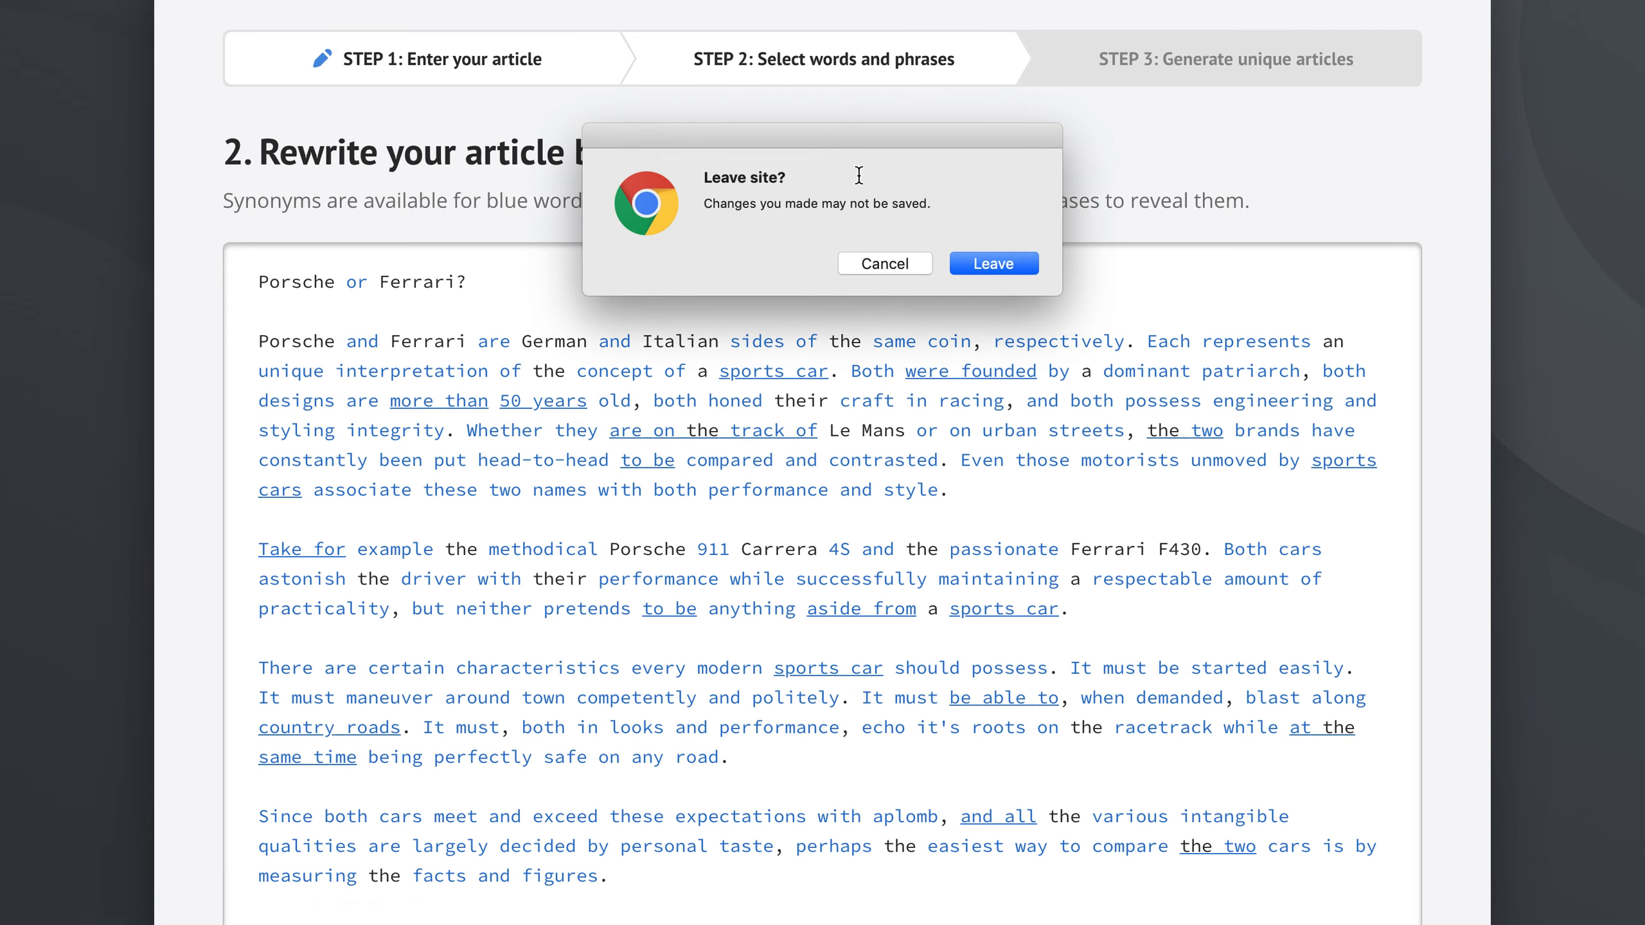
{"action": "left_click", "coordinate": [879, 262]}
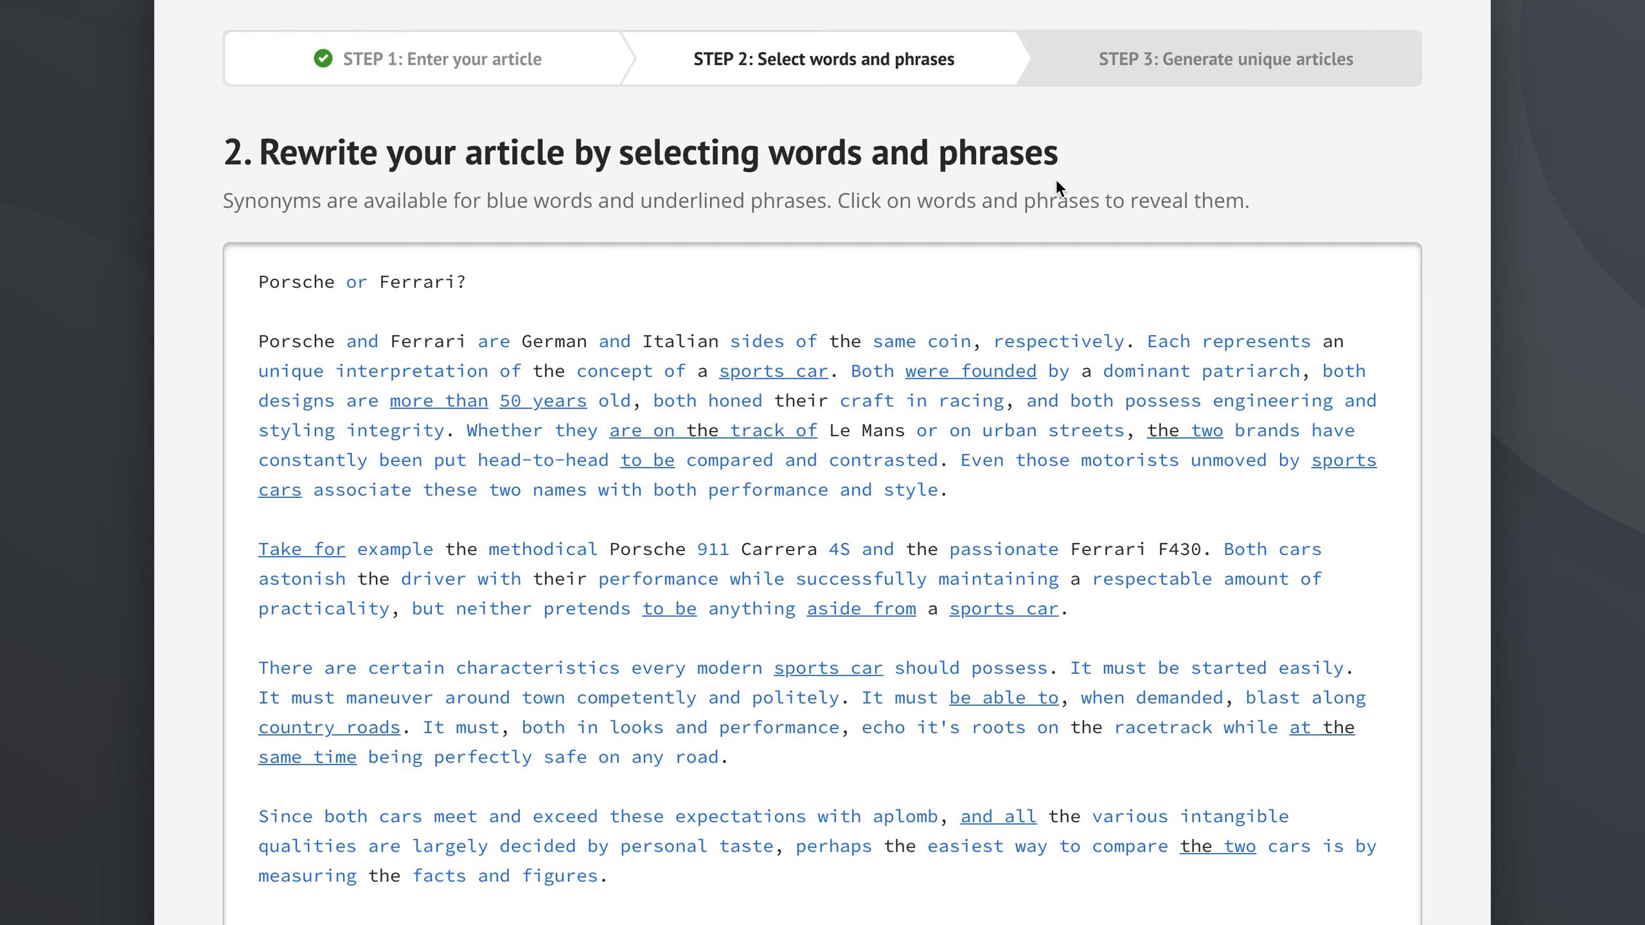
Add modern-day as a synonym for "modern" in the third paragraph, and extend the selection to the word's top synonyms
{"action": "scroll", "coordinate": [1453, 273], "scroll_direction": "down", "scroll_amount": 2}
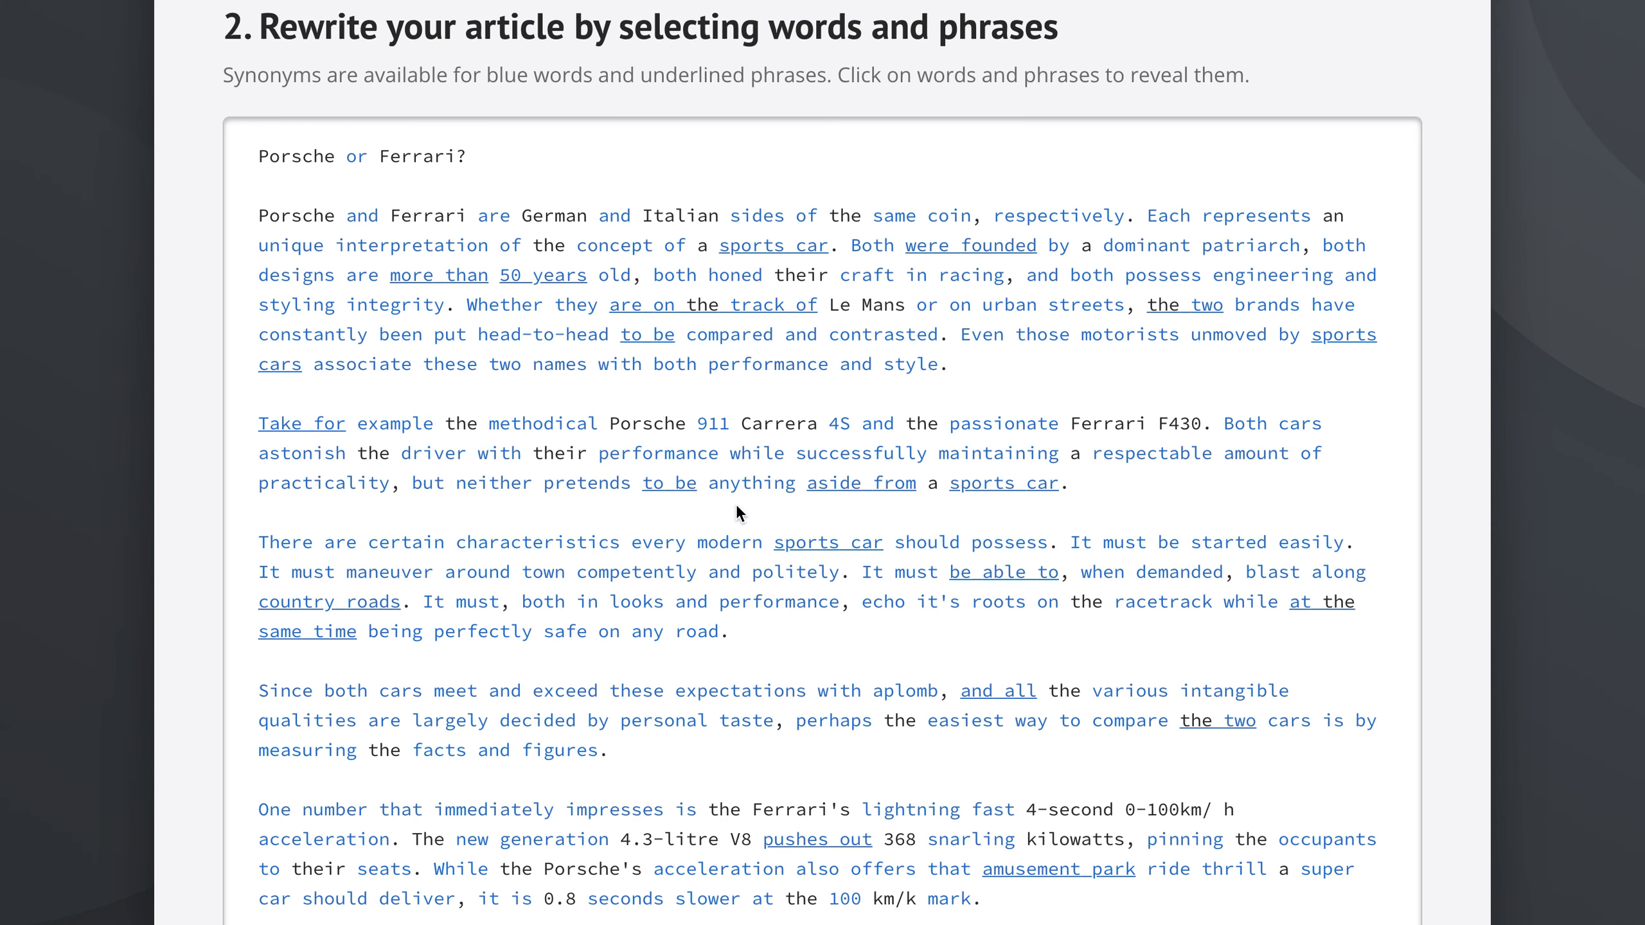
{"action": "left_click", "coordinate": [731, 548]}
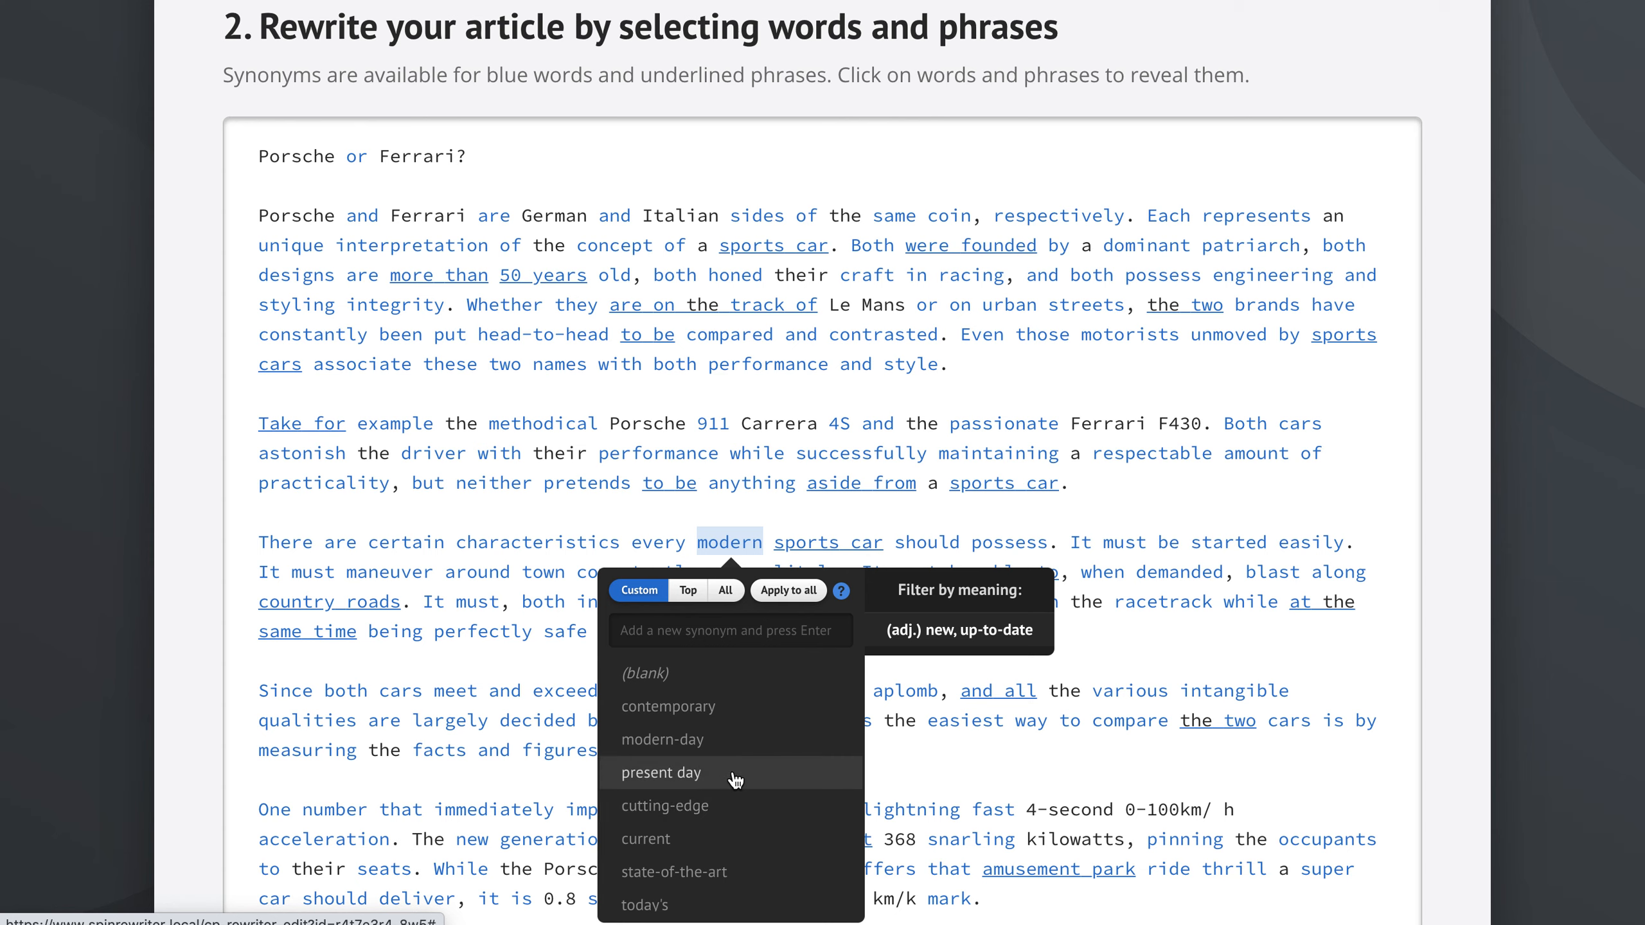
{"action": "left_click", "coordinate": [688, 748]}
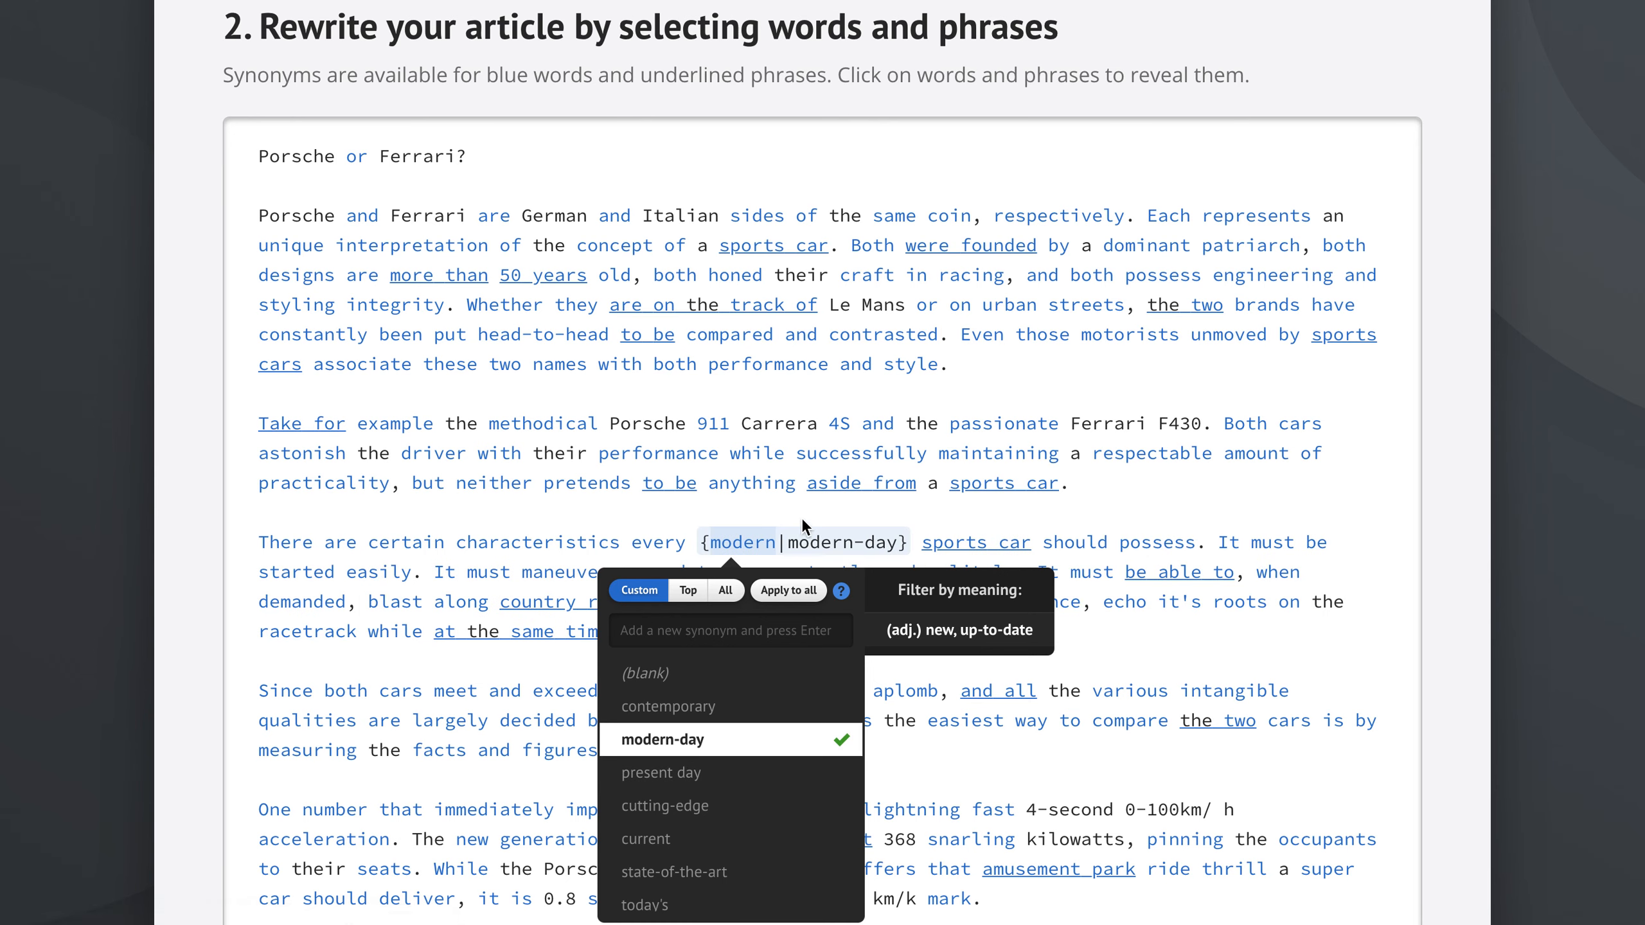
{"action": "left_click", "coordinate": [687, 591]}
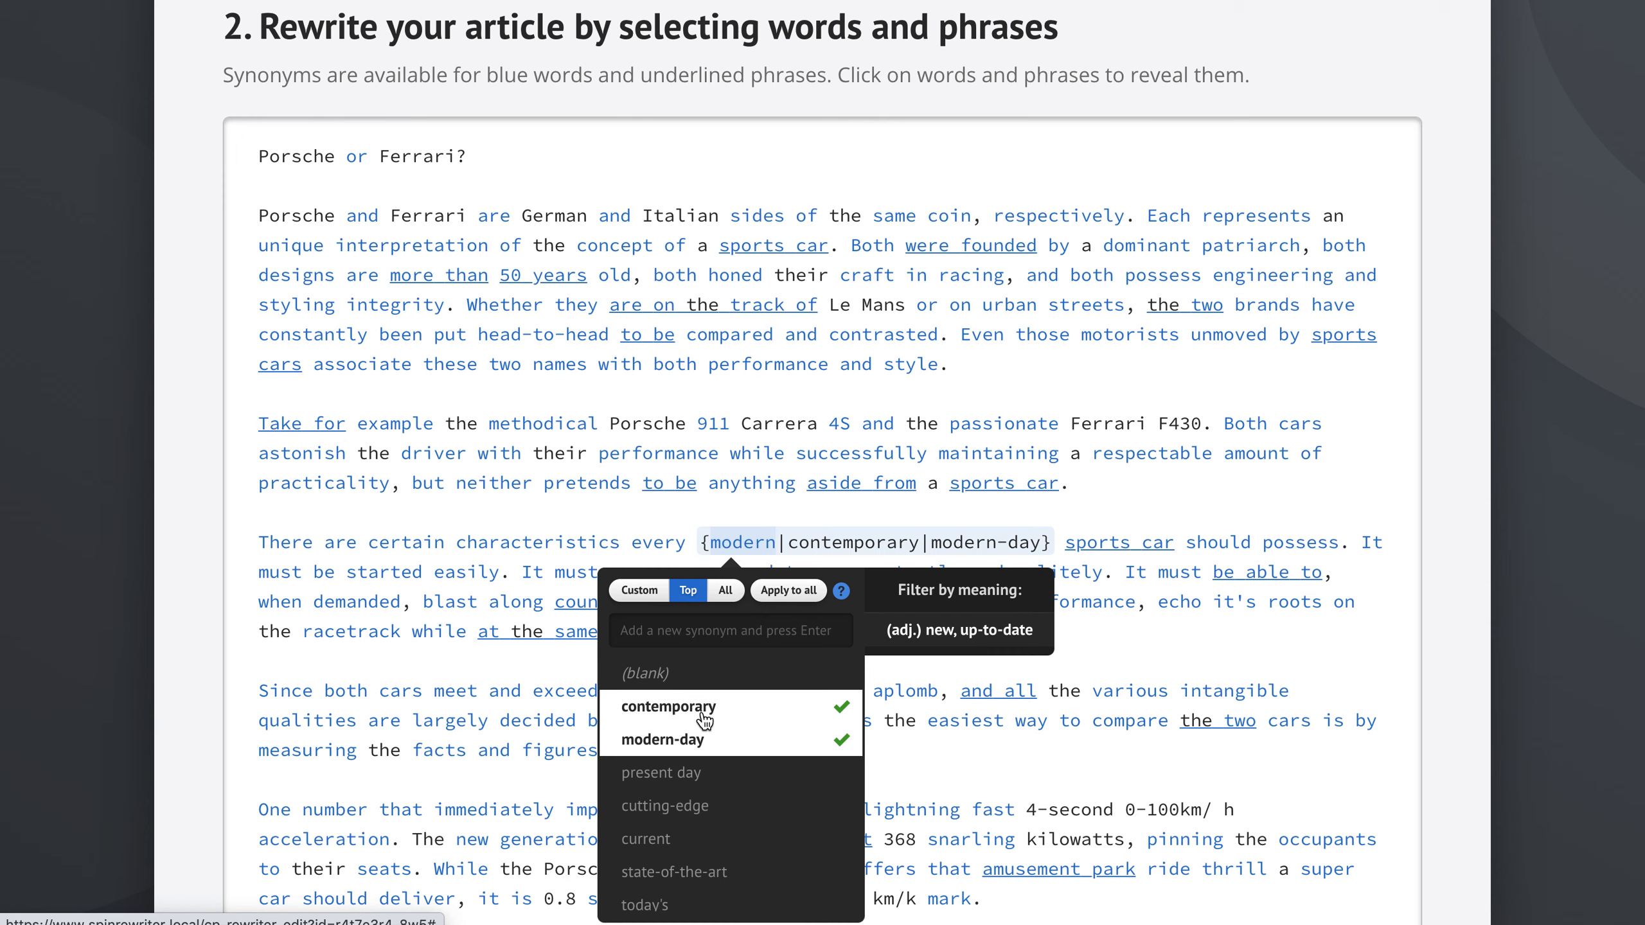
{"action": "left_click", "coordinate": [761, 510]}
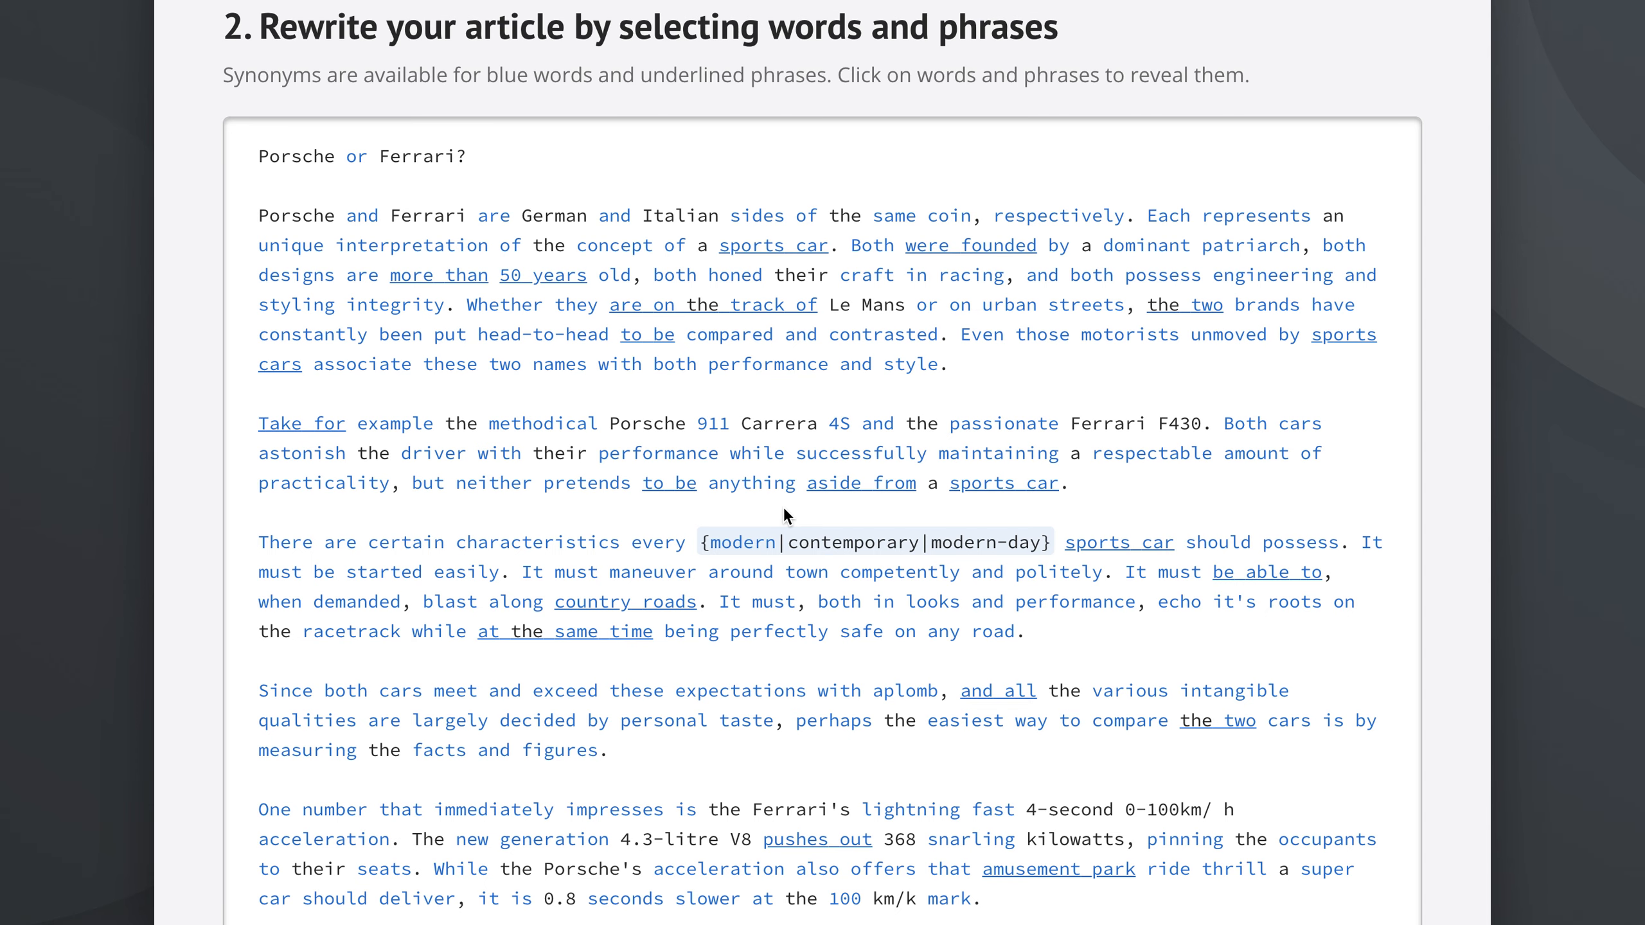
Include all available synonyms for the word "modern" in the third paragraph
{"action": "left_click", "coordinate": [737, 547]}
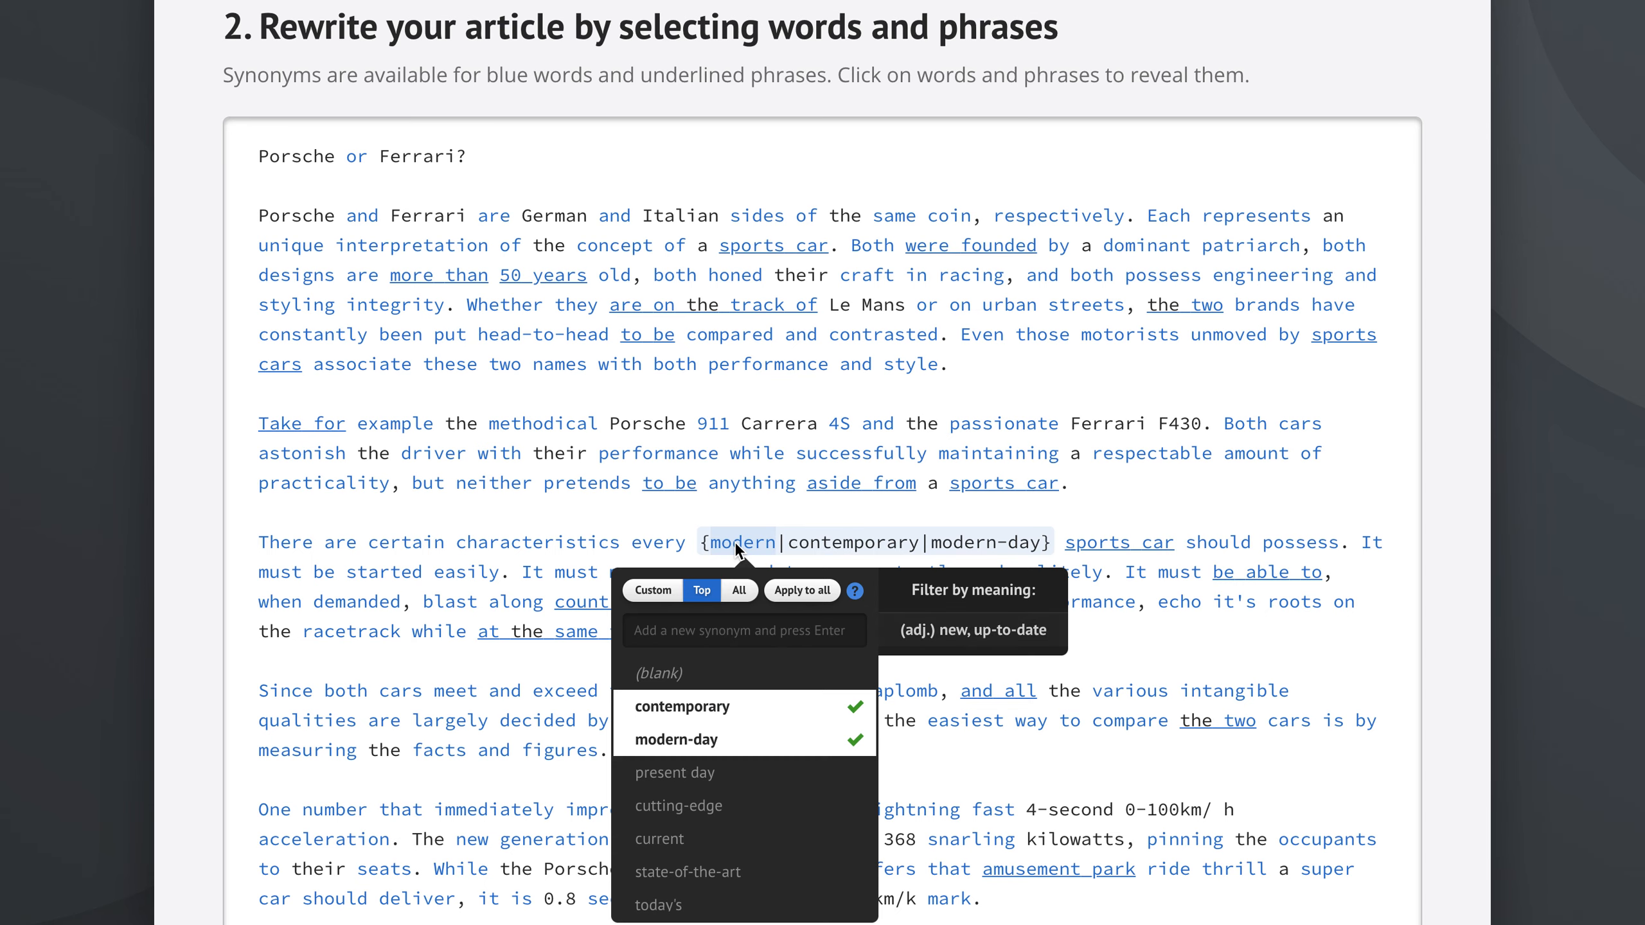
{"action": "left_click", "coordinate": [739, 593]}
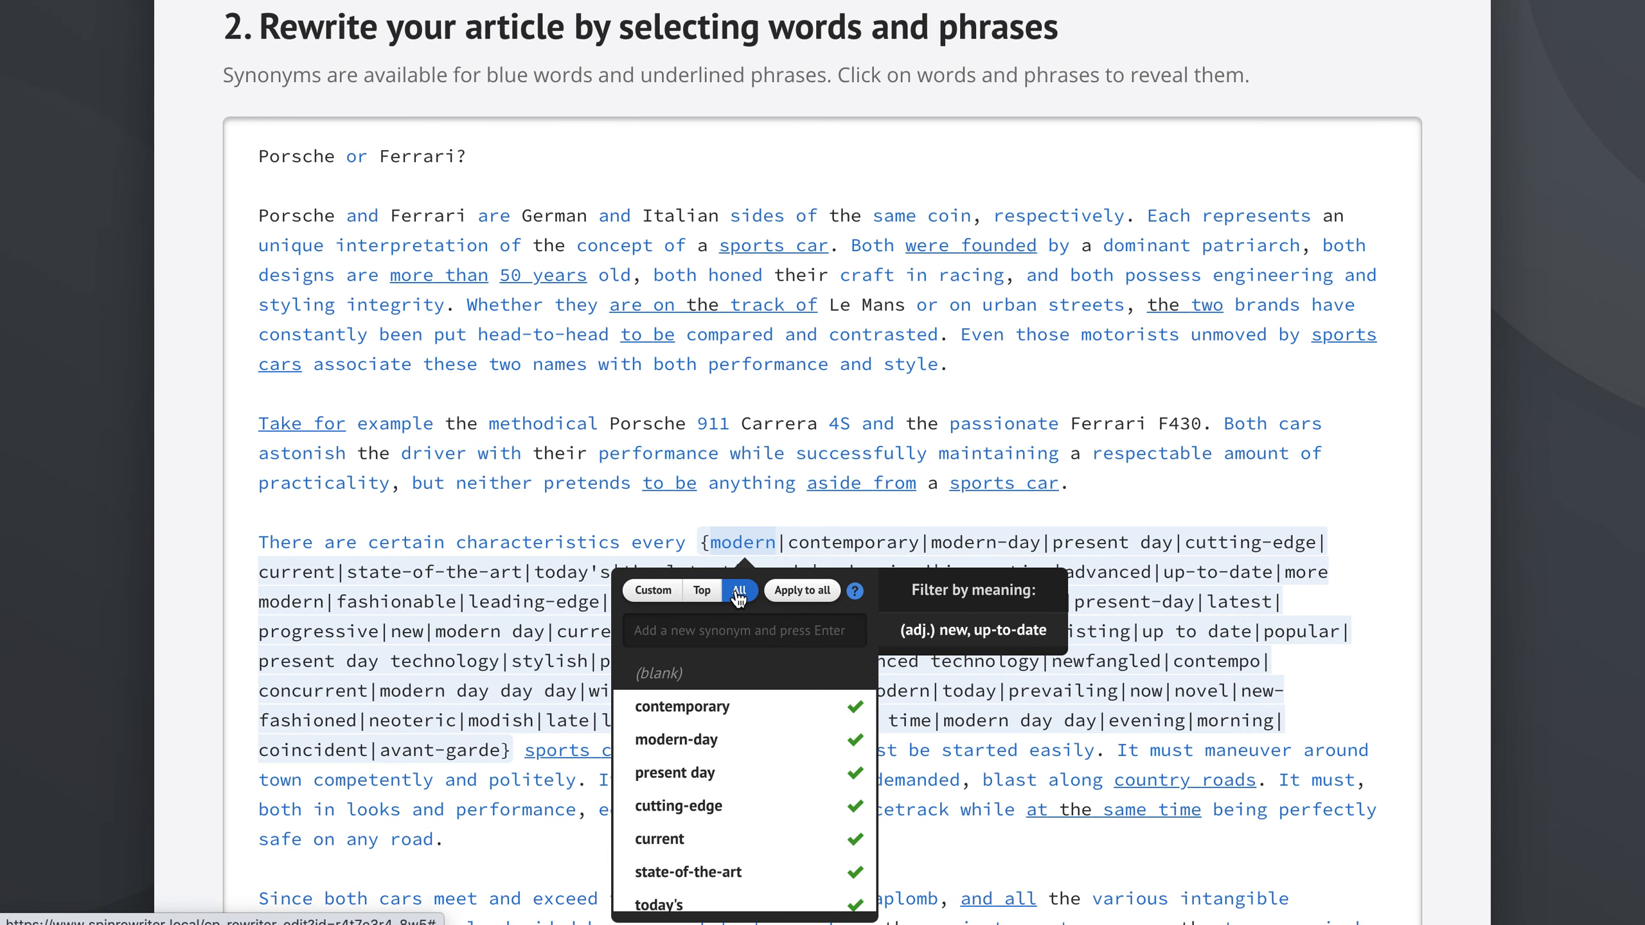
{"action": "left_click", "coordinate": [776, 514]}
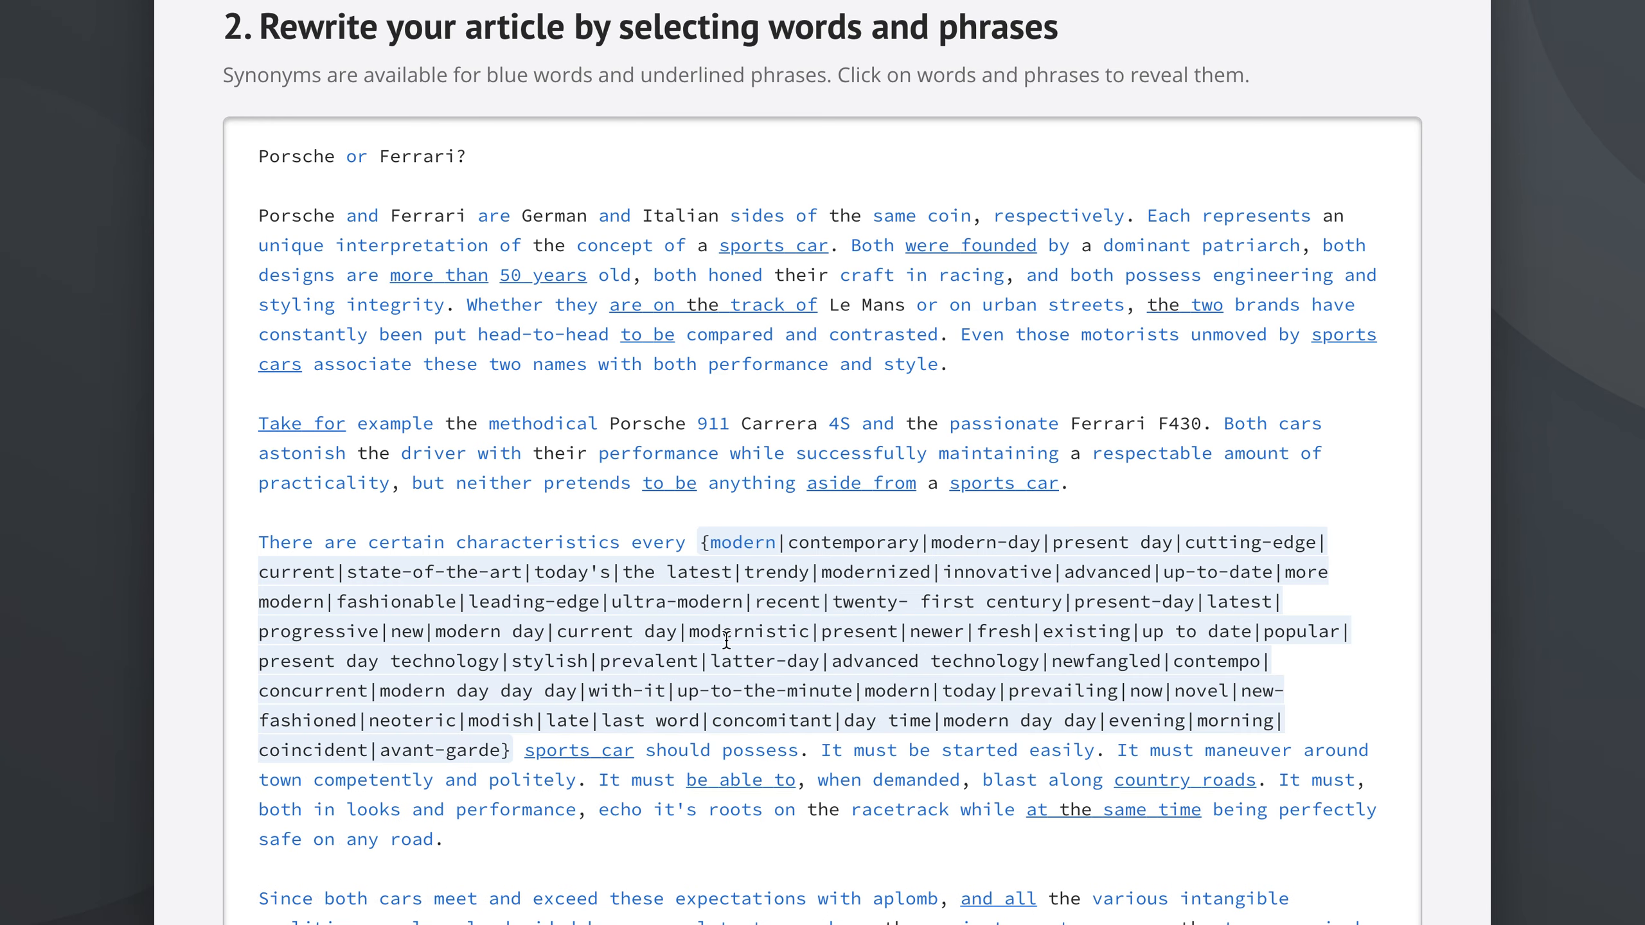
Restrict "modern" to its top synonyms and remove contemporary from the selection
{"action": "left_click", "coordinate": [743, 547]}
{"action": "left_click", "coordinate": [705, 592]}
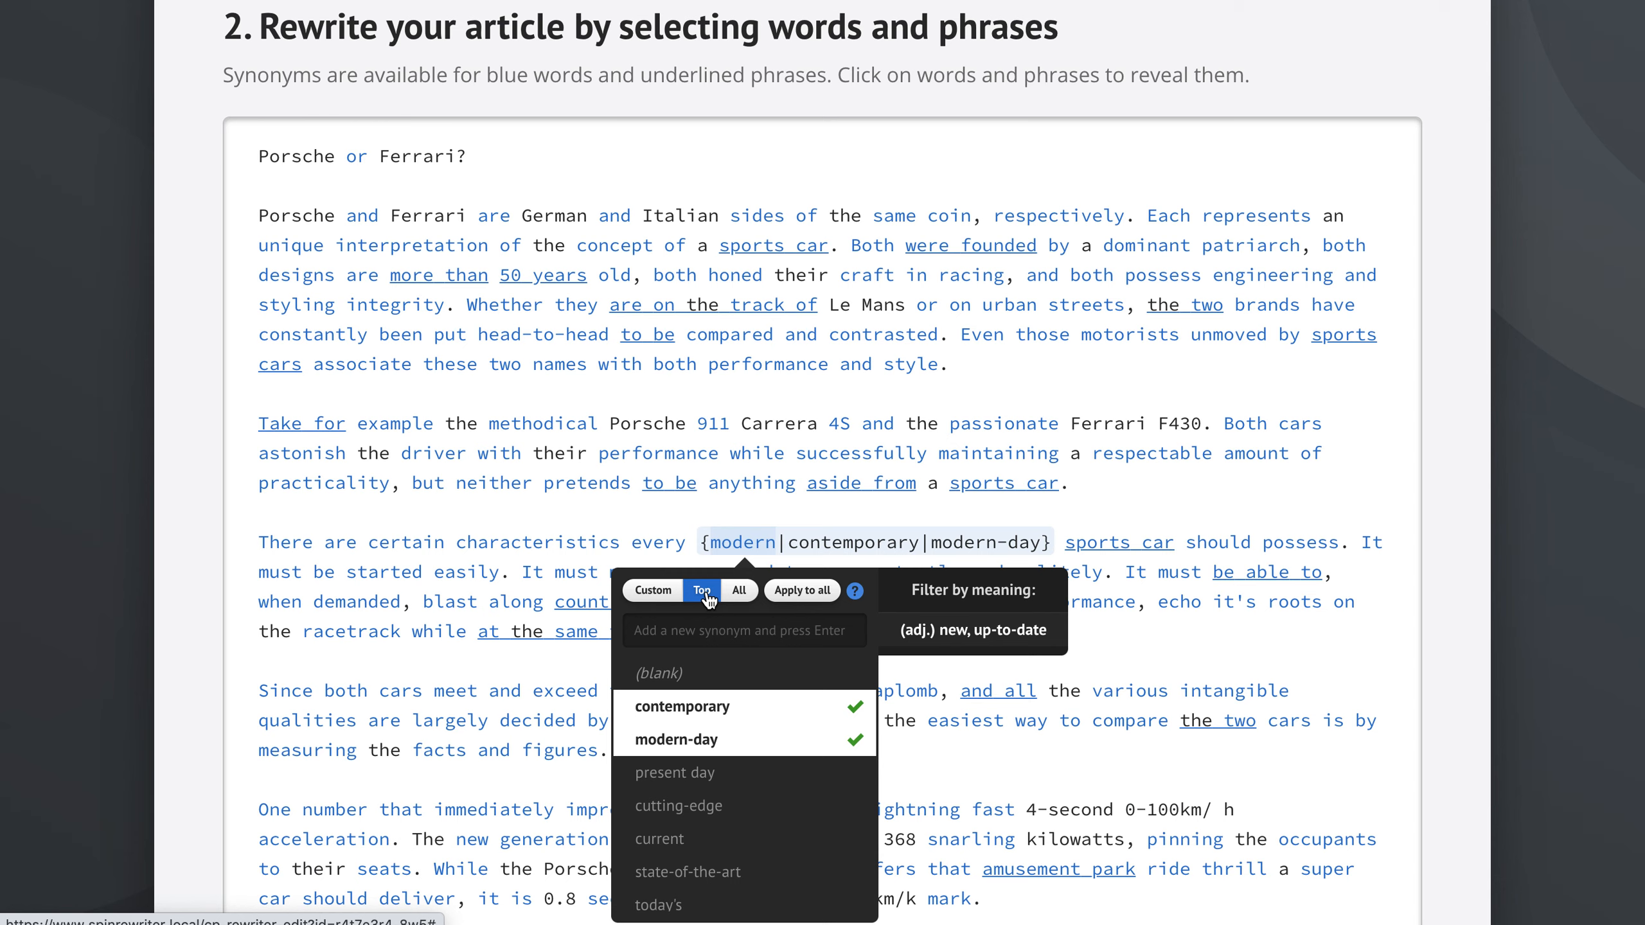
{"action": "left_click", "coordinate": [694, 718]}
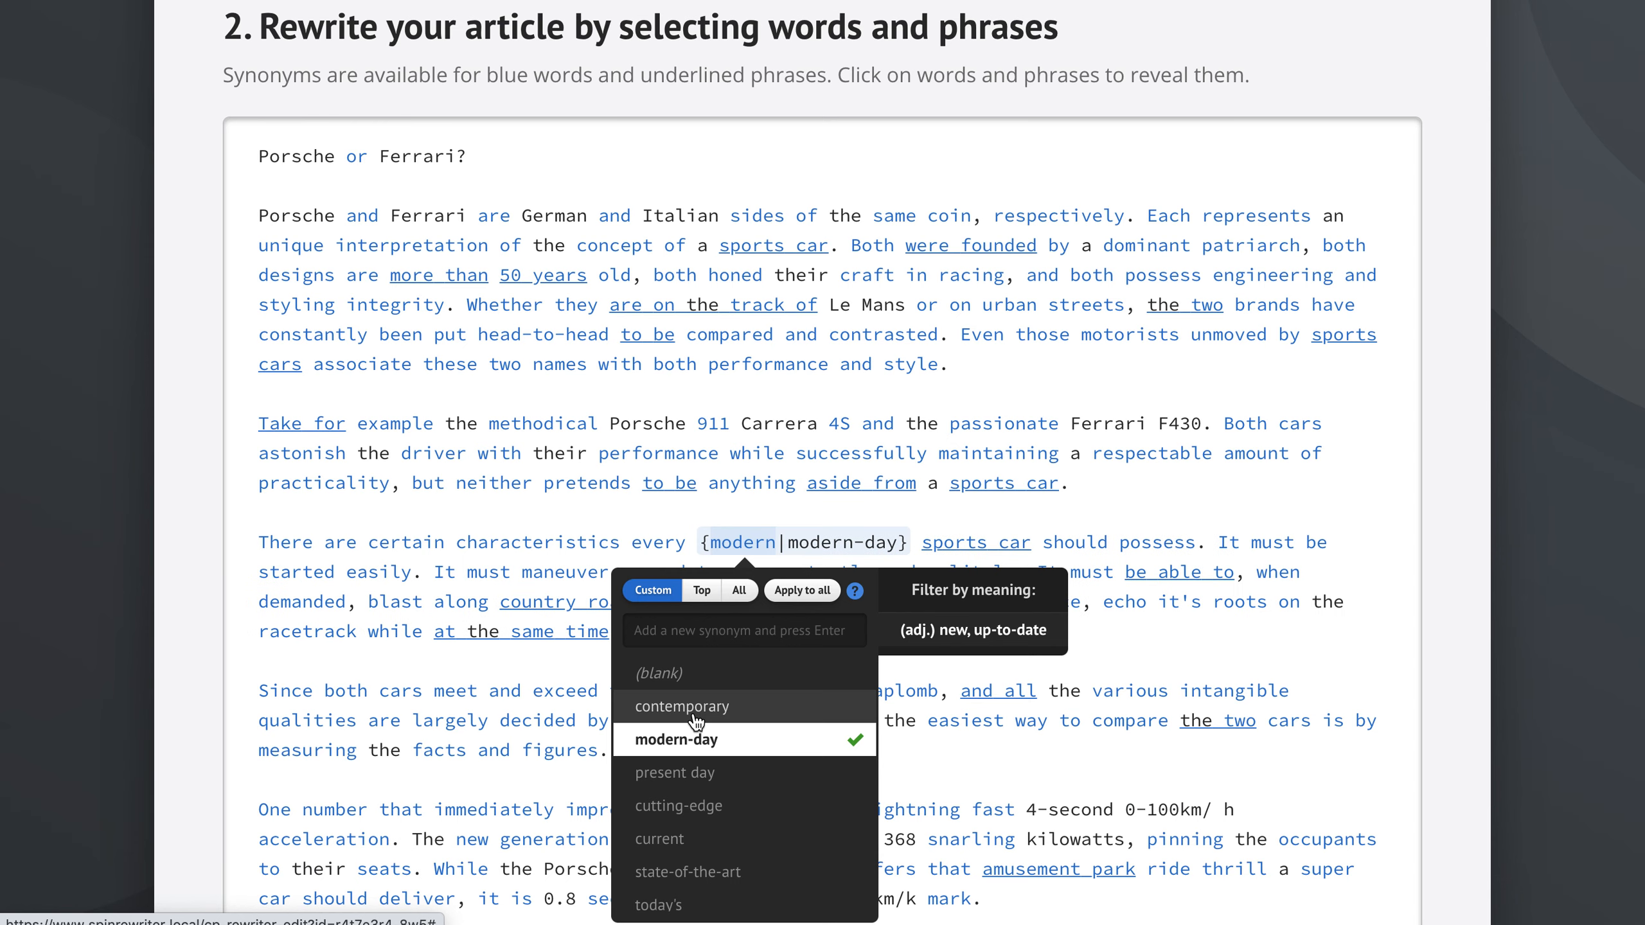
Try adding cutting-edge as a synonym for "modern" and remove it again, repeating the change before closing the synonym list
{"action": "left_click", "coordinate": [713, 806]}
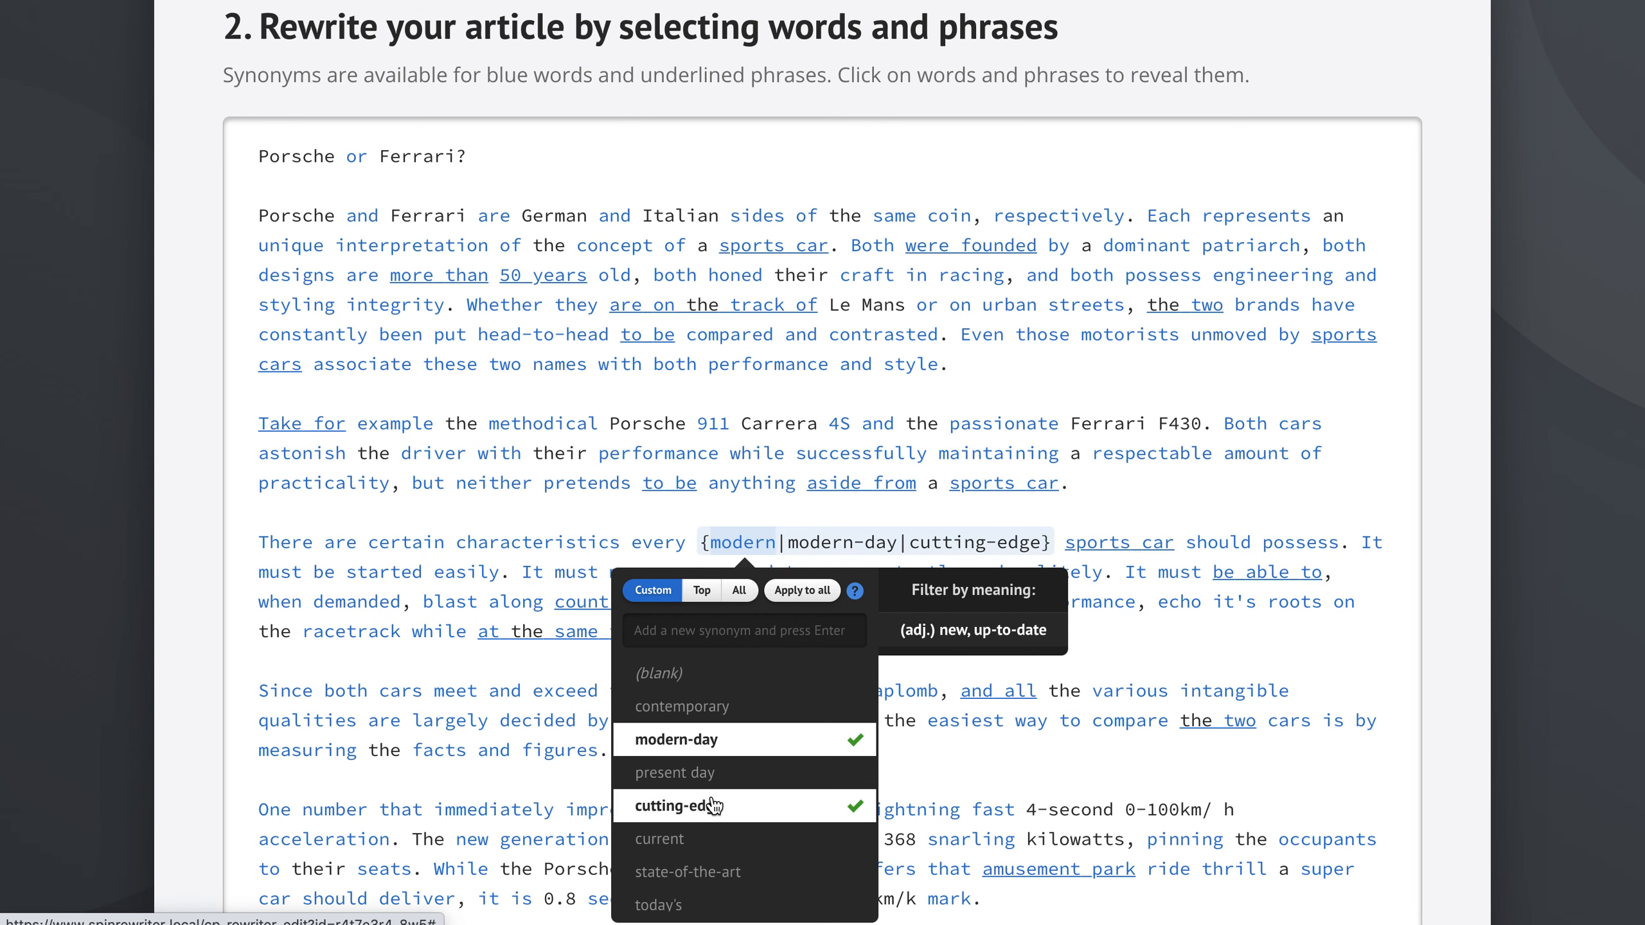
{"action": "left_click", "coordinate": [715, 805]}
{"action": "left_click", "coordinate": [715, 805]}
{"action": "left_click", "coordinate": [715, 805]}
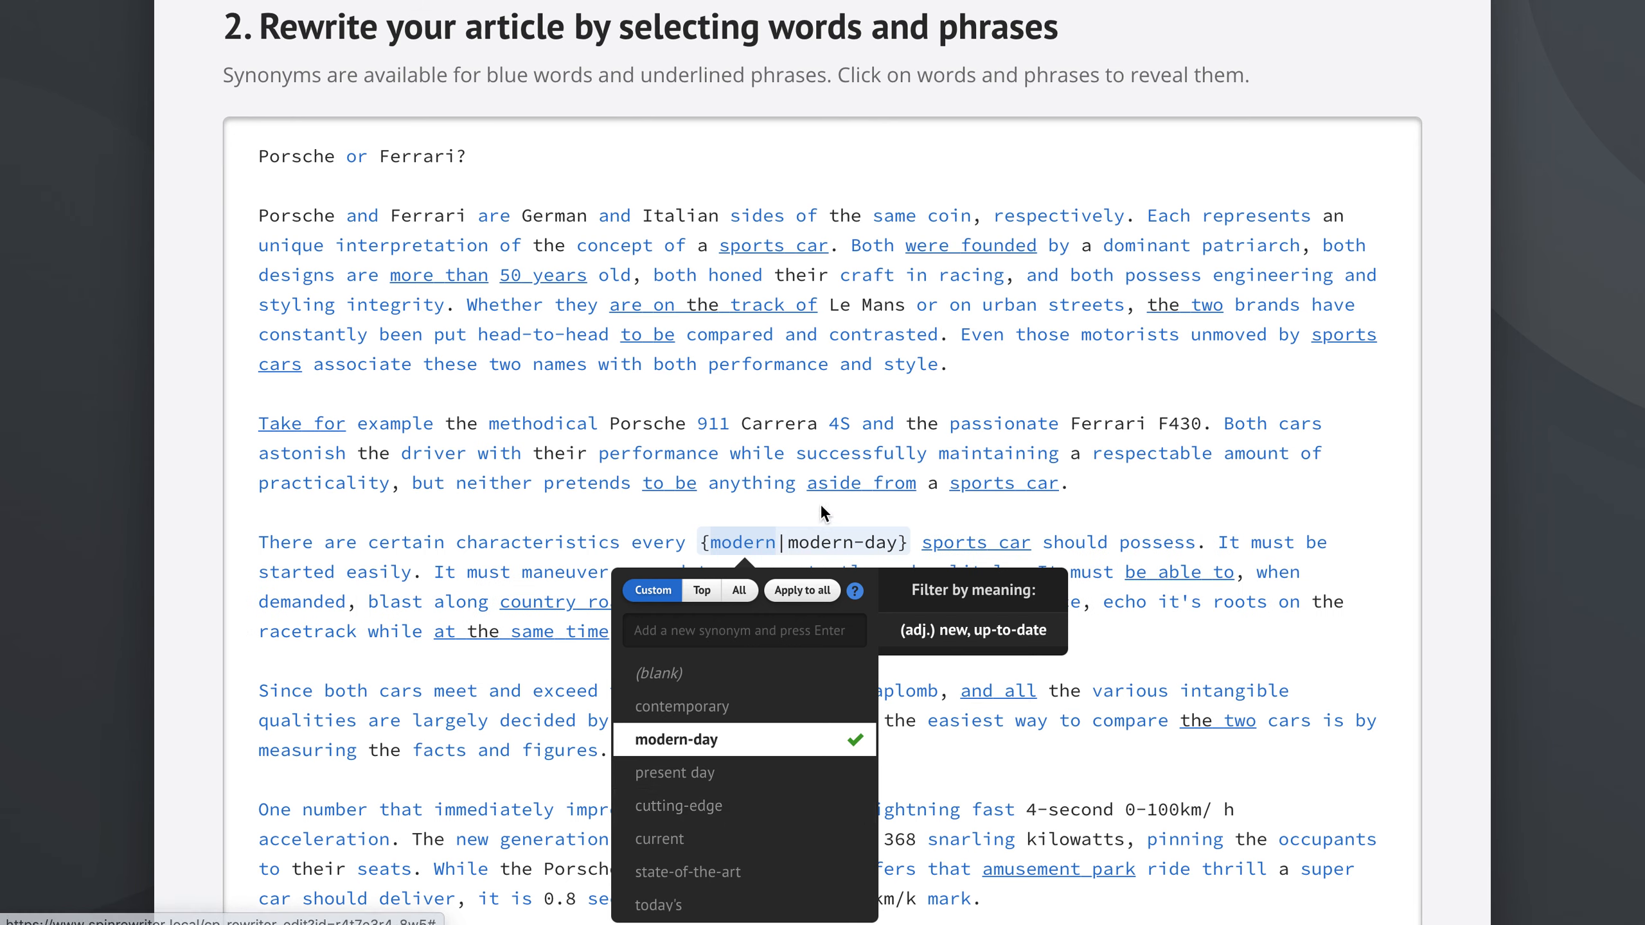
{"action": "left_click", "coordinate": [749, 807]}
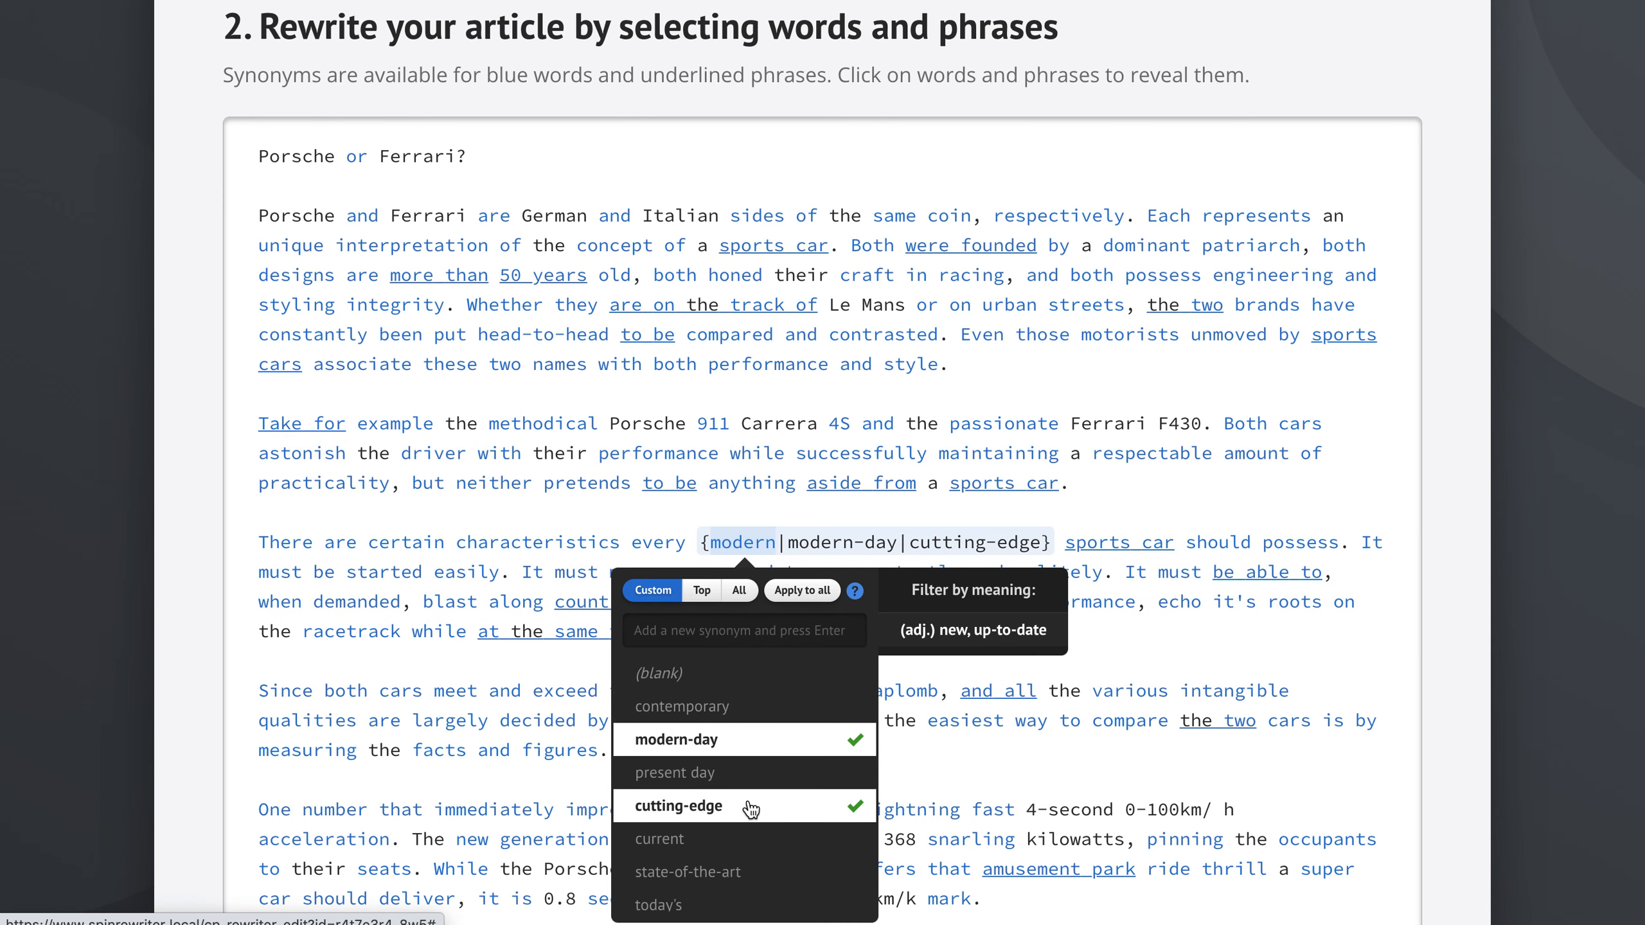
{"action": "left_click", "coordinate": [749, 807]}
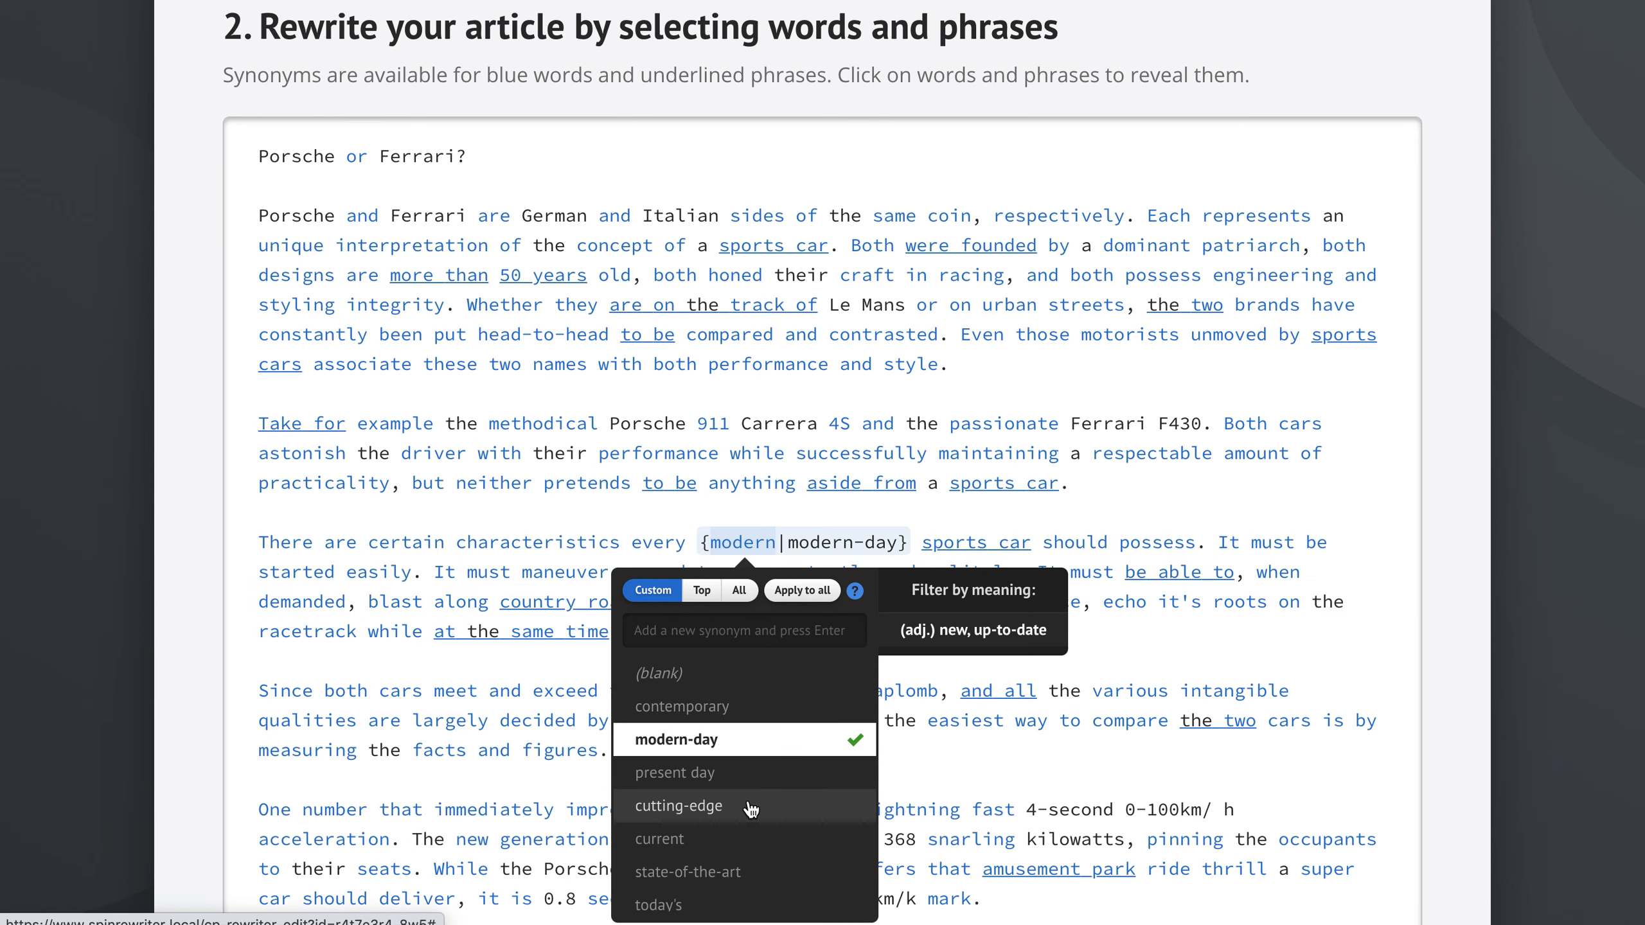
{"action": "left_click", "coordinate": [779, 507]}
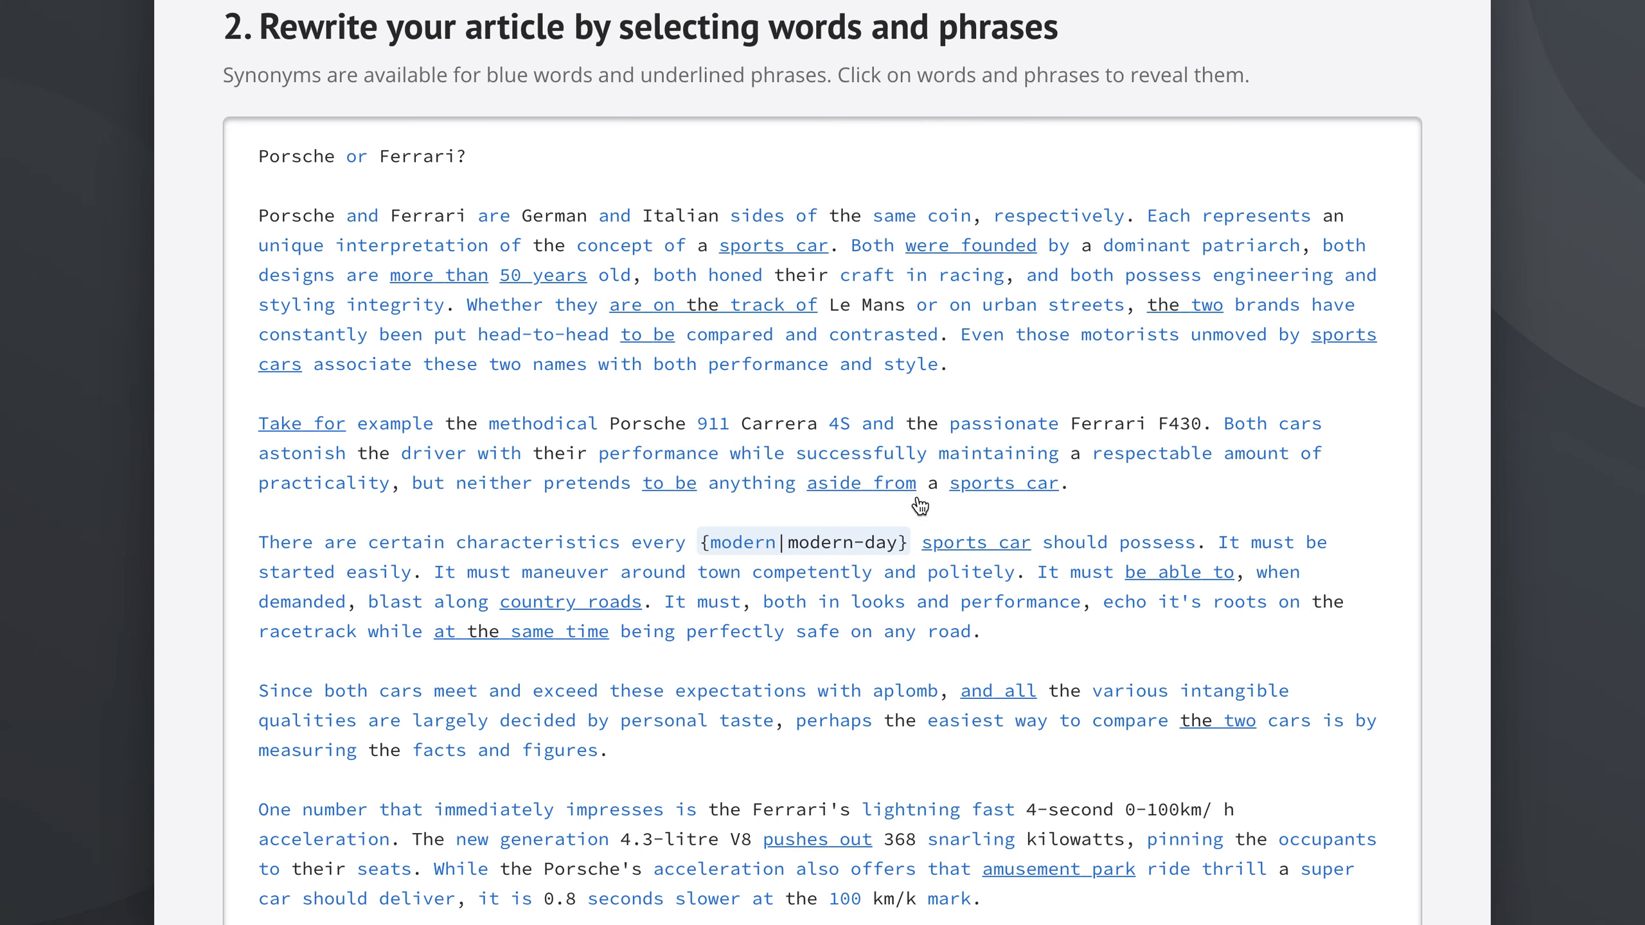
Add Irrespective of as a synonym for the phrase "Regardless of" at the start of the last paragraph
{"action": "scroll", "coordinate": [1197, 459], "scroll_direction": "down", "scroll_amount": 1}
{"action": "scroll", "coordinate": [1197, 459], "scroll_direction": "down", "scroll_amount": 5}
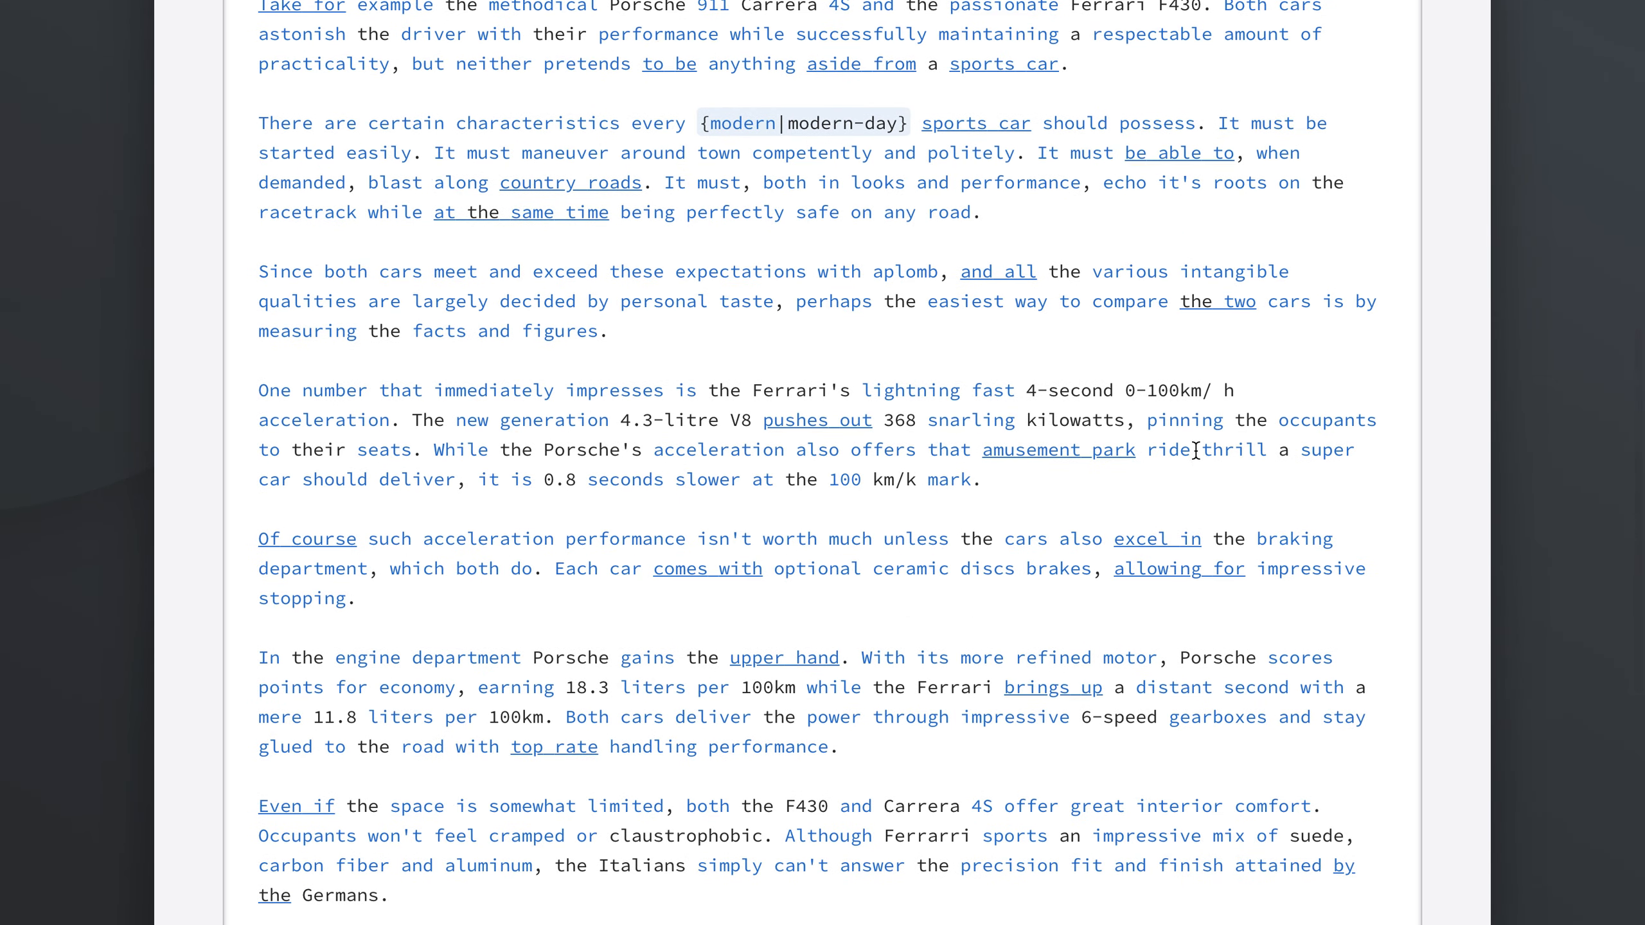
{"action": "scroll", "coordinate": [1195, 453], "scroll_direction": "down", "scroll_amount": 4}
{"action": "scroll", "coordinate": [1195, 449], "scroll_direction": "down", "scroll_amount": 4}
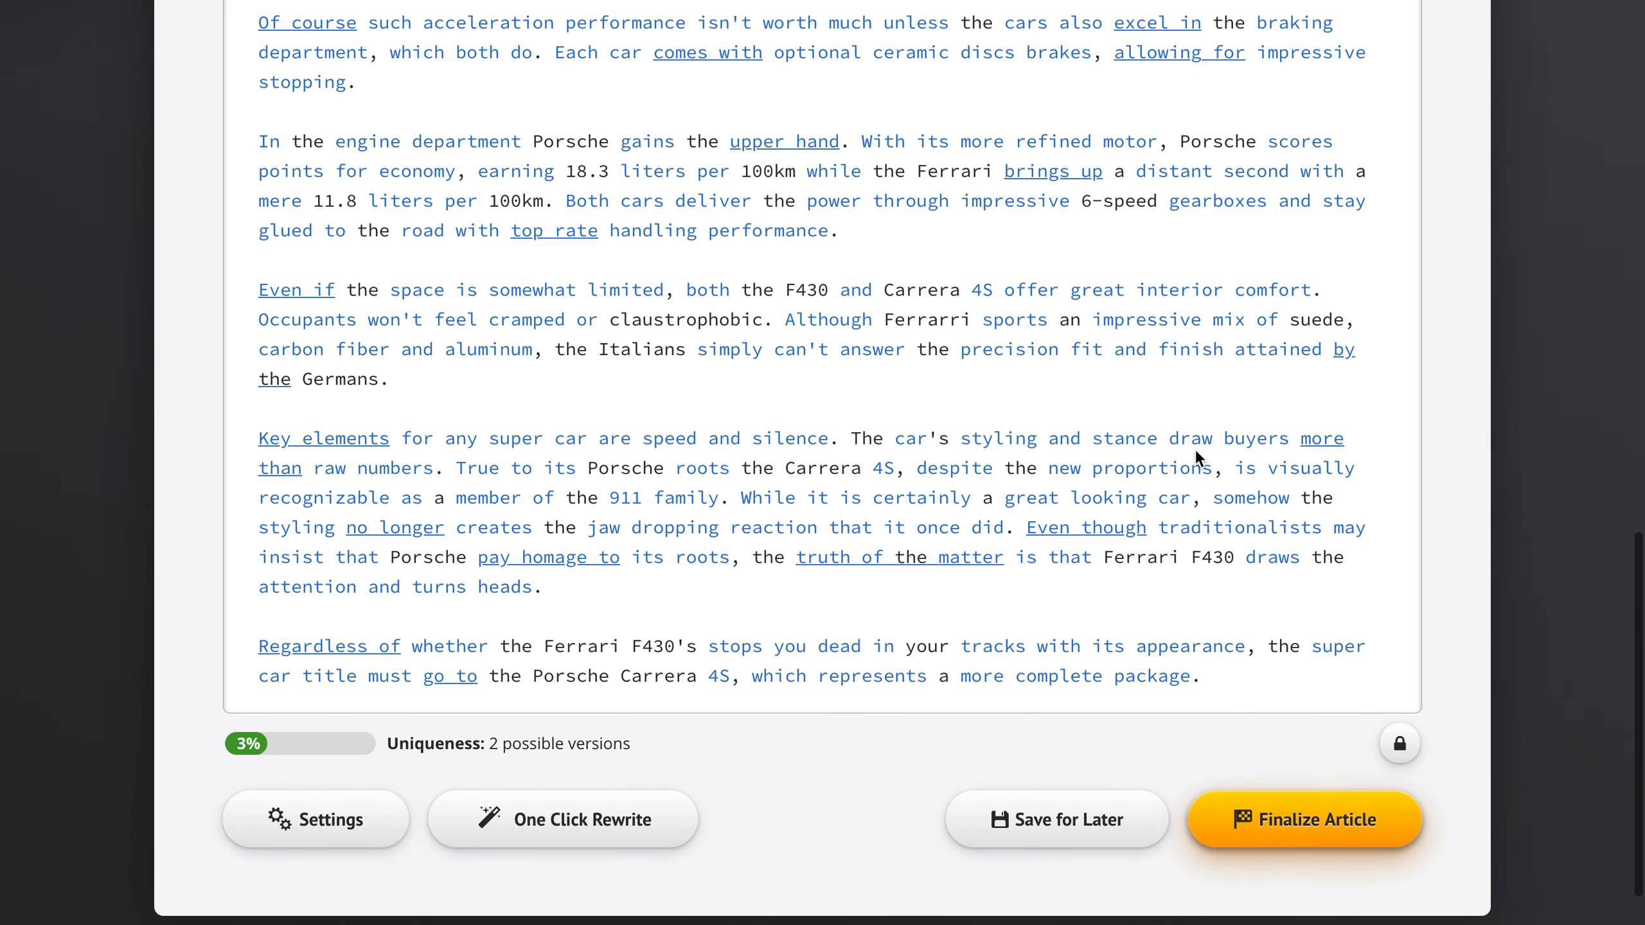
{"action": "double_click", "coordinate": [308, 651]}
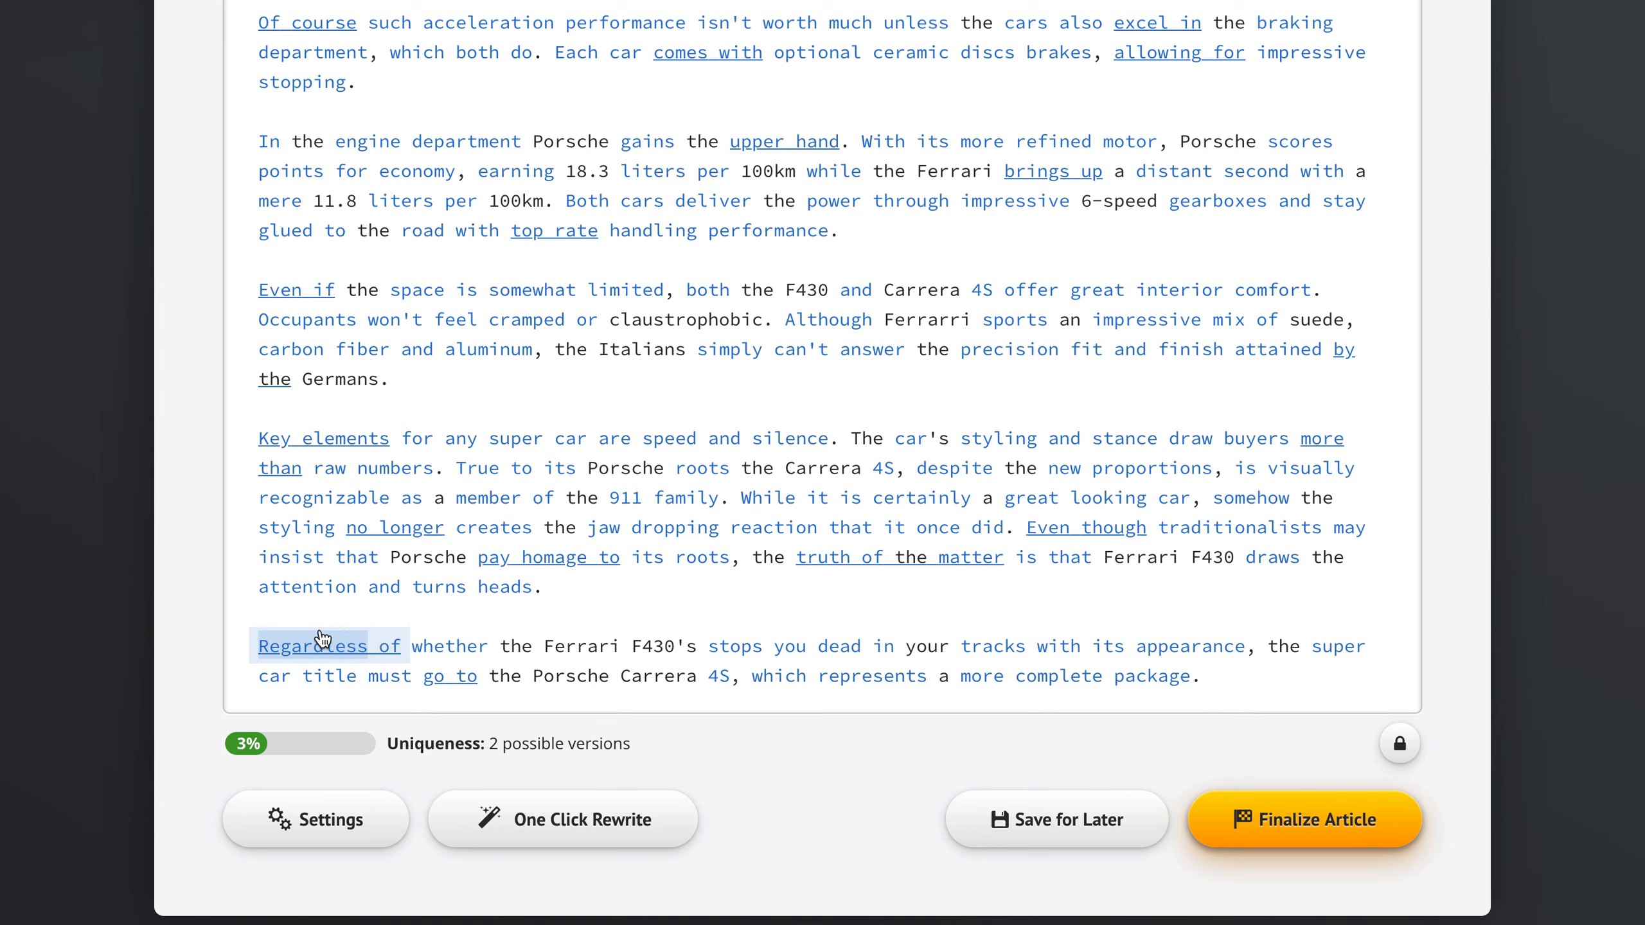
{"action": "double_click", "coordinate": [390, 647]}
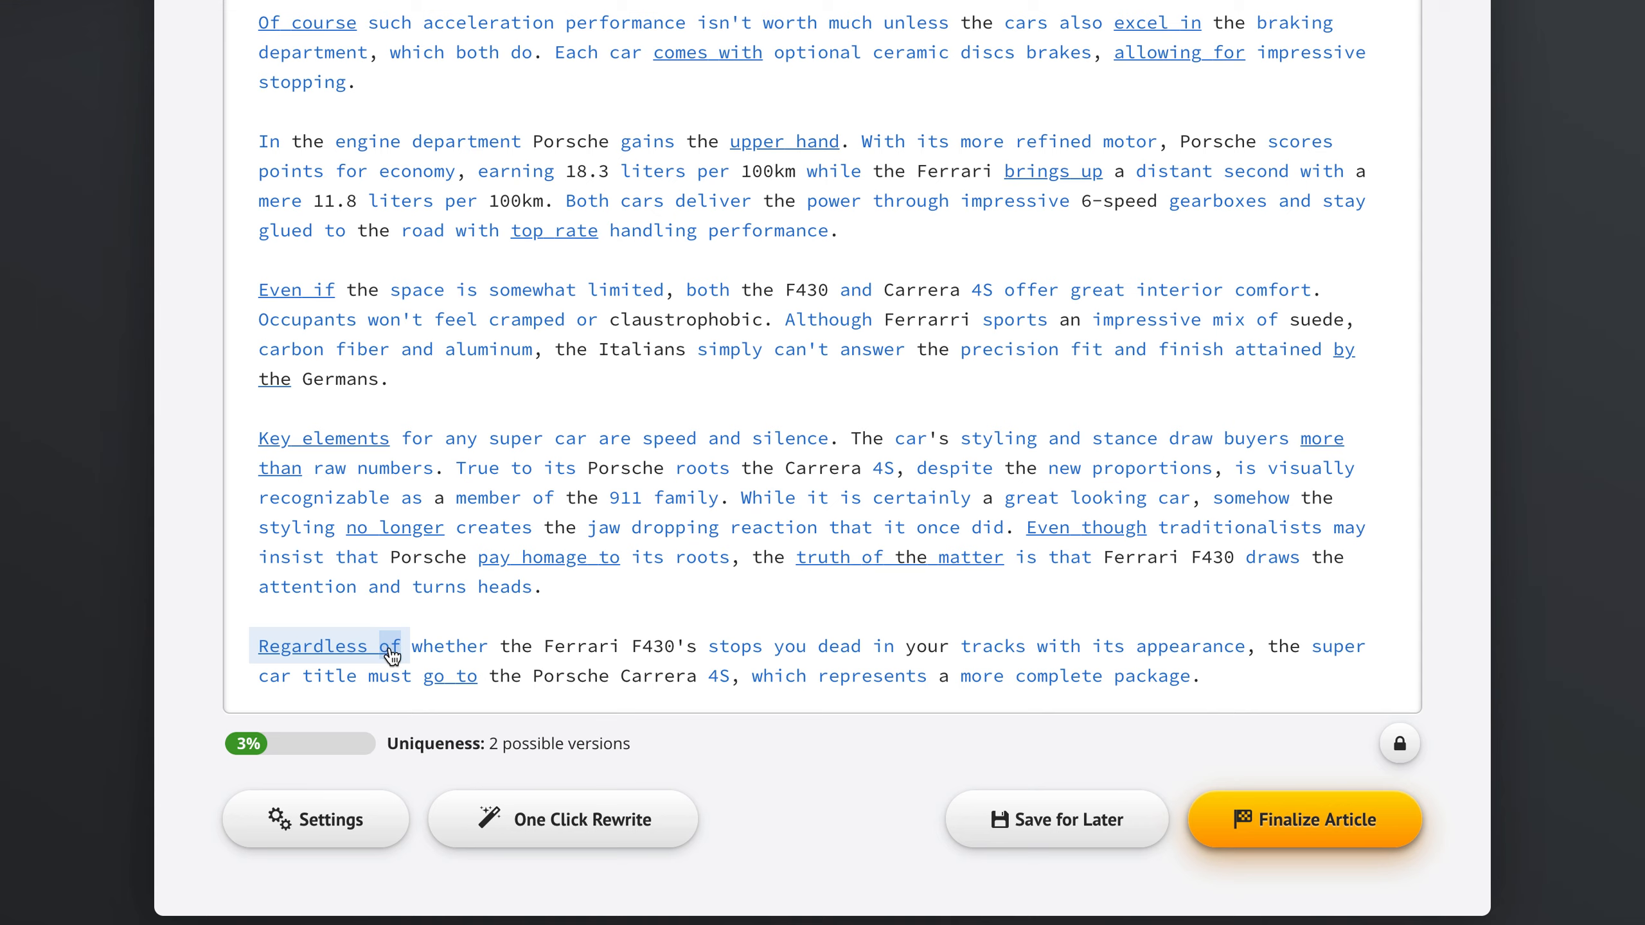
{"action": "double_click", "coordinate": [352, 646]}
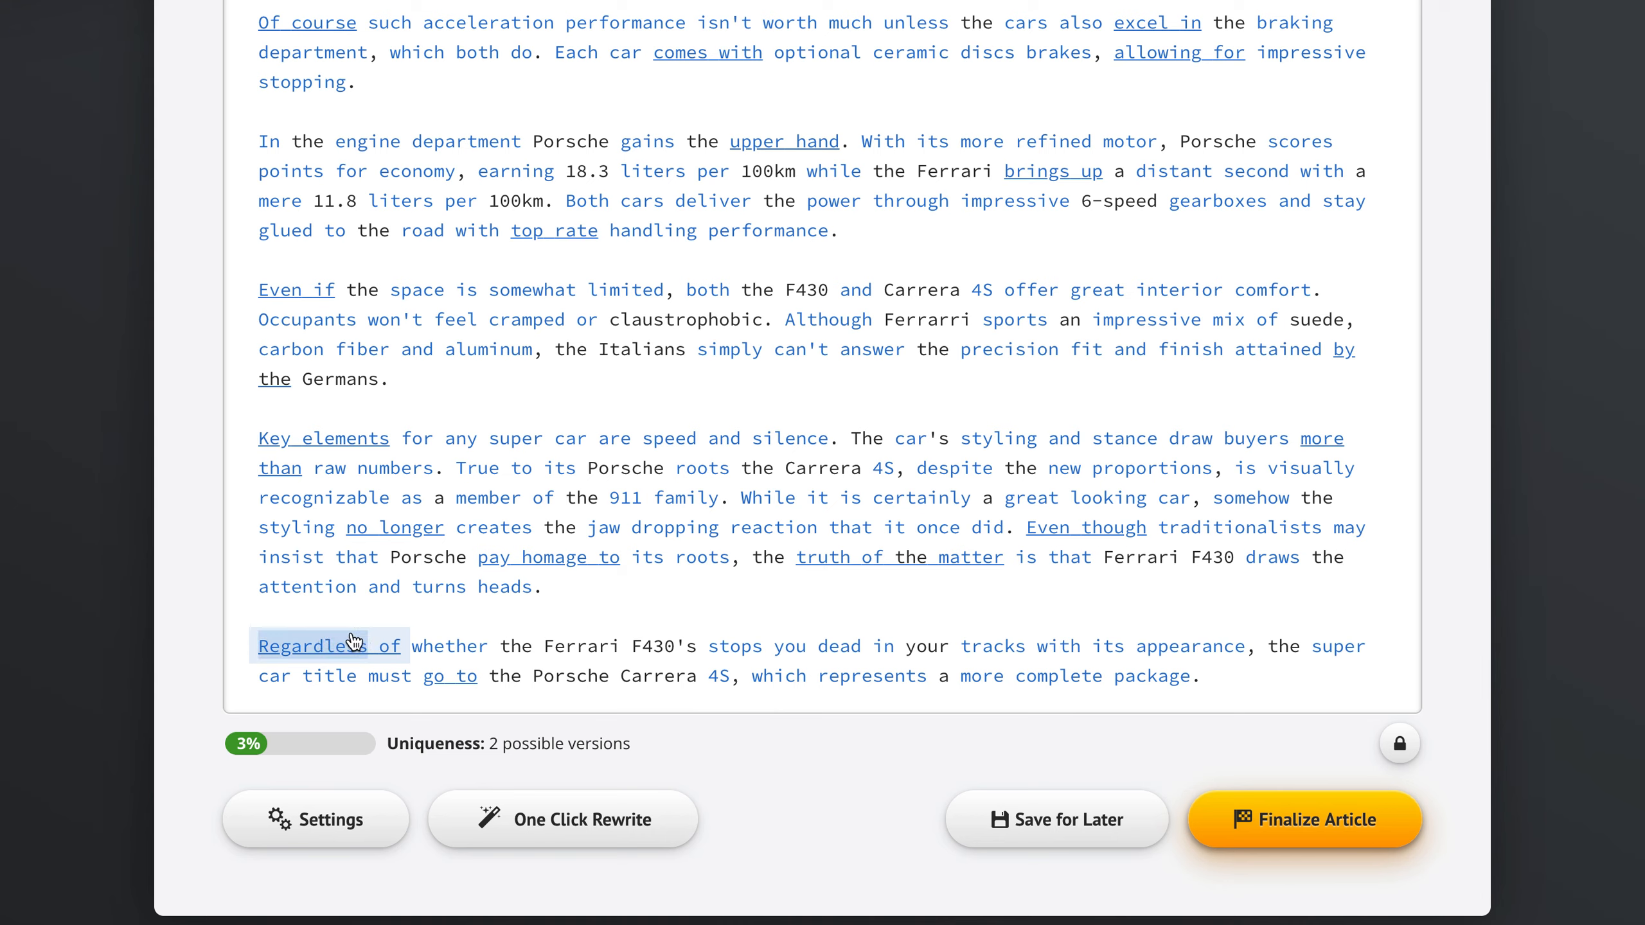
{"action": "left_click", "coordinate": [353, 644]}
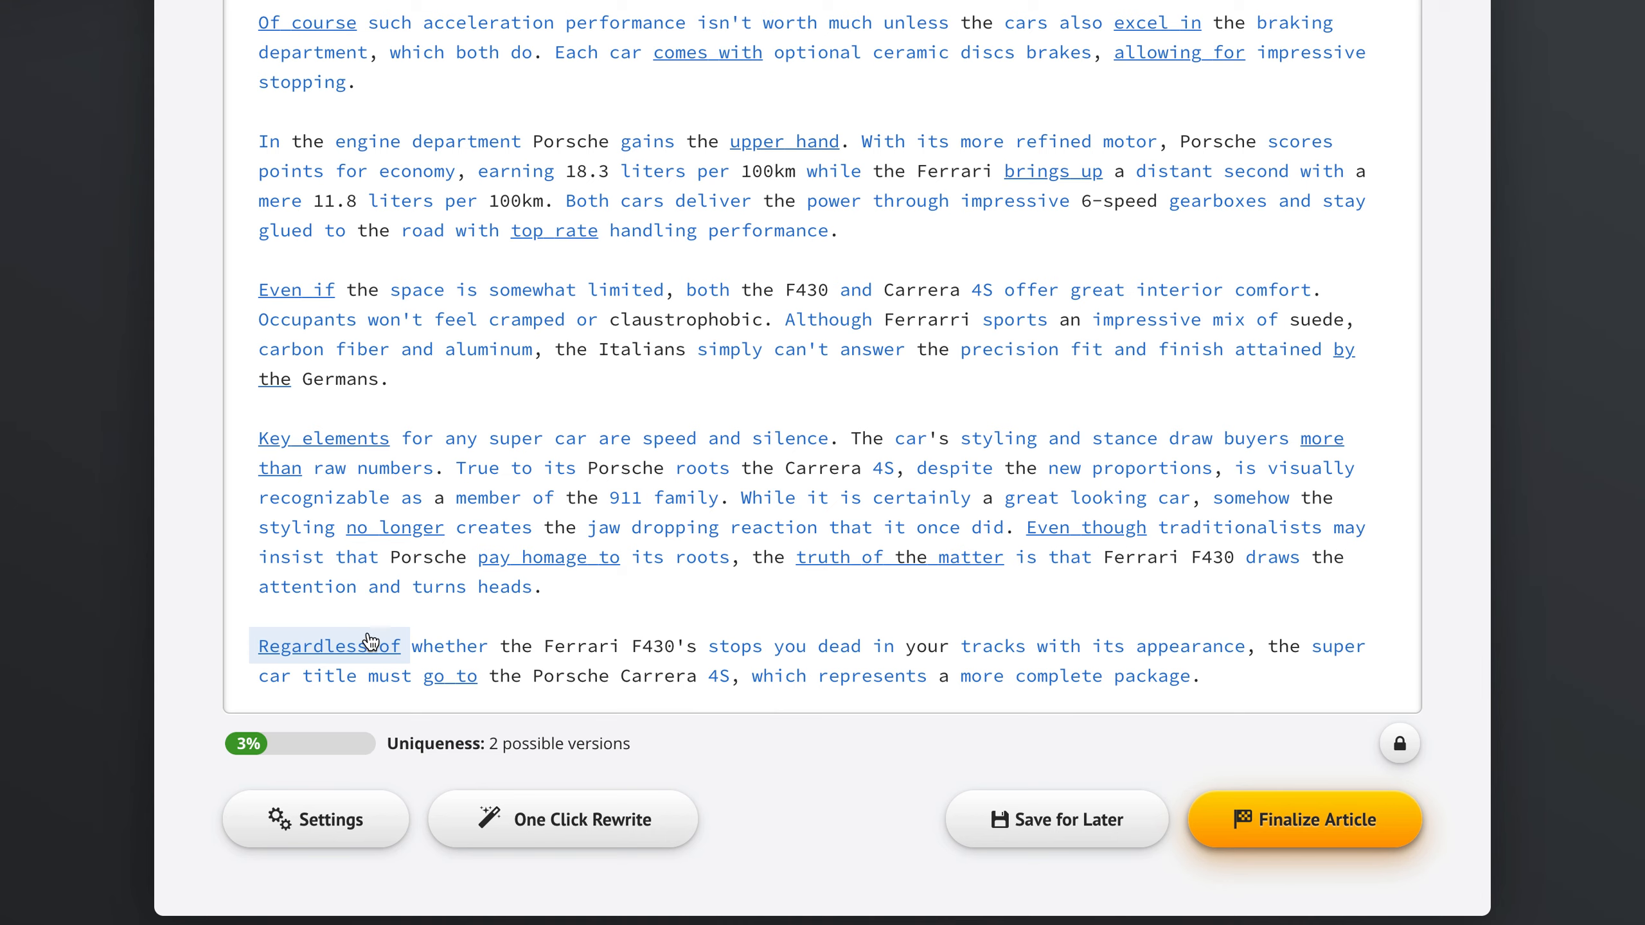
{"action": "left_click", "coordinate": [371, 641]}
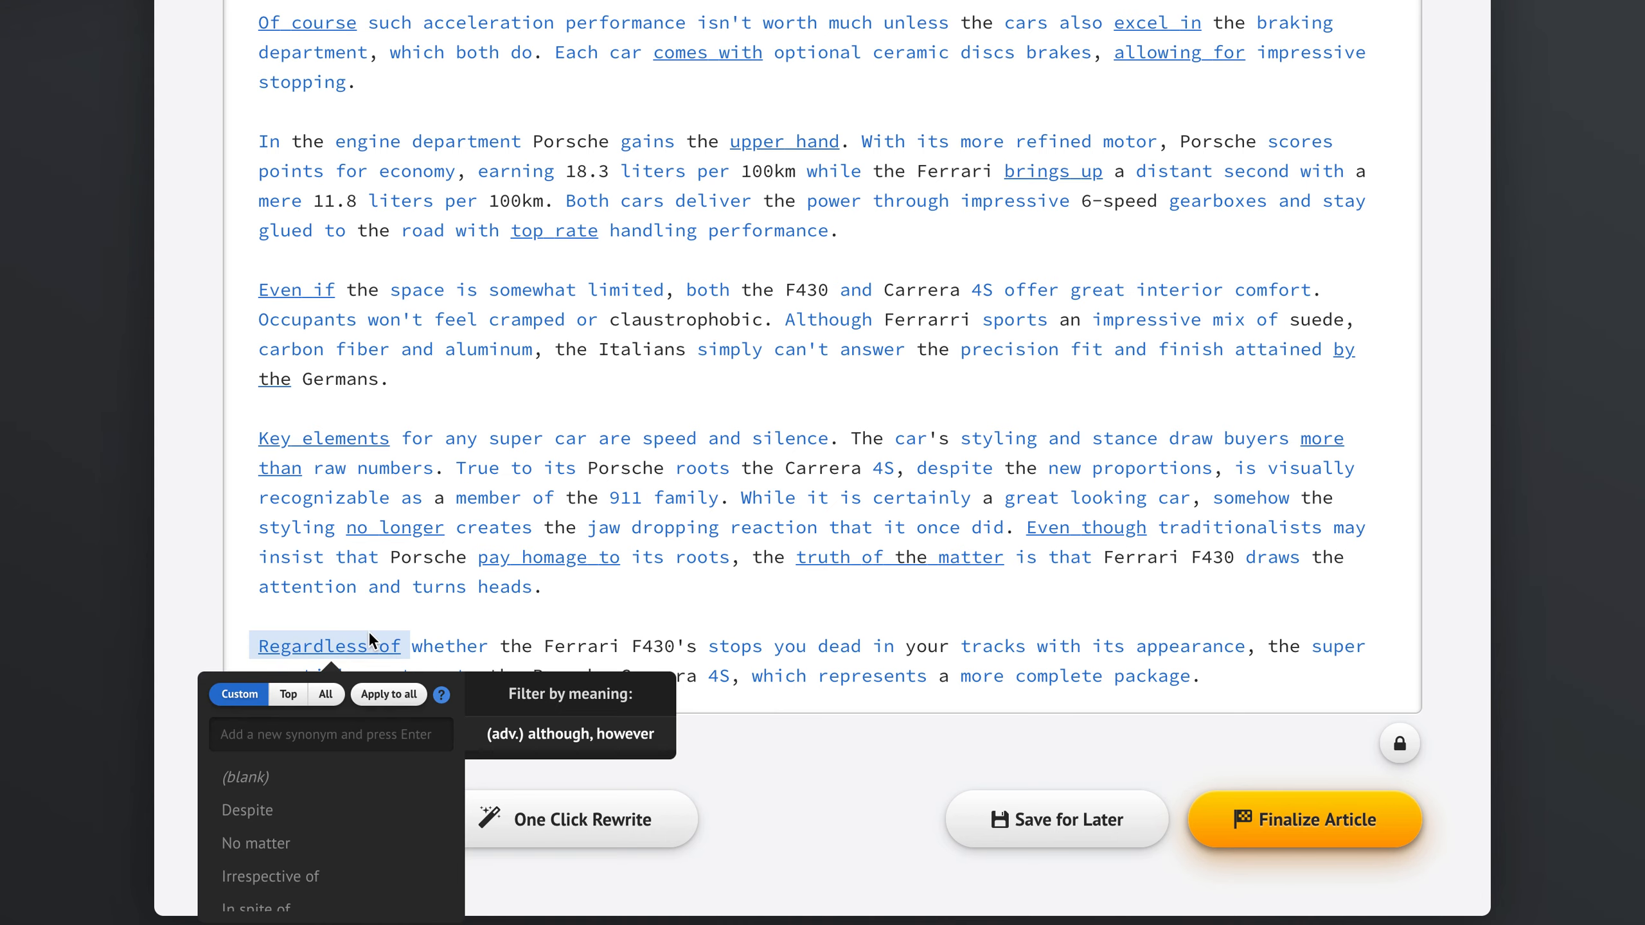
{"action": "scroll", "coordinate": [369, 625], "scroll_direction": "down", "scroll_amount": 1}
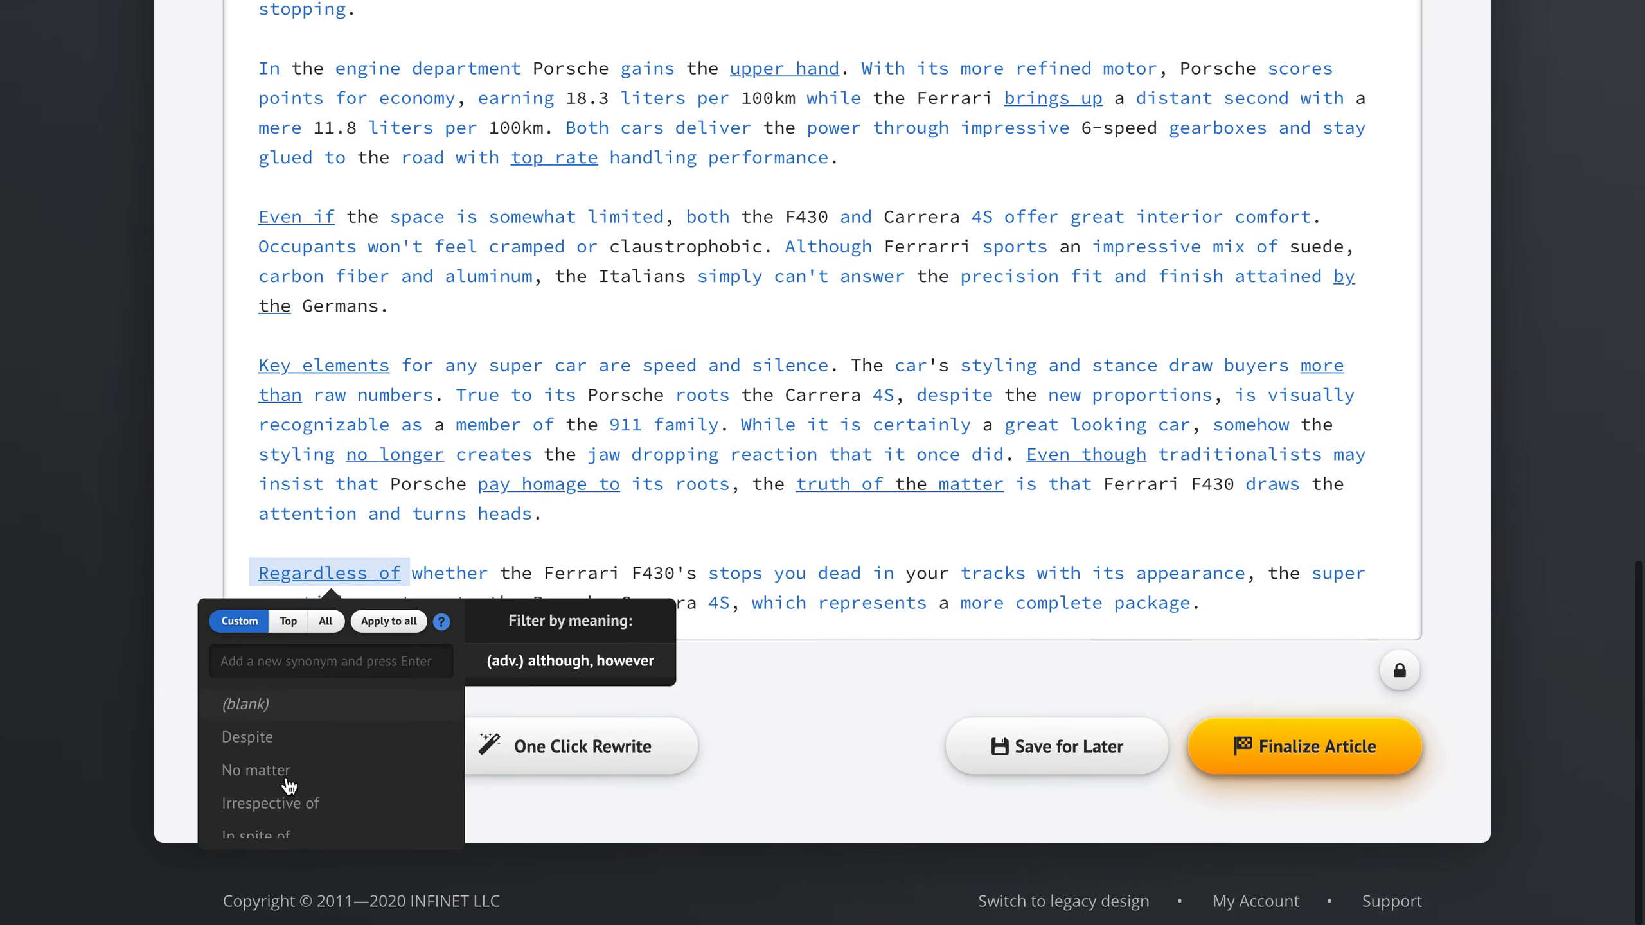
{"action": "left_click", "coordinate": [293, 807]}
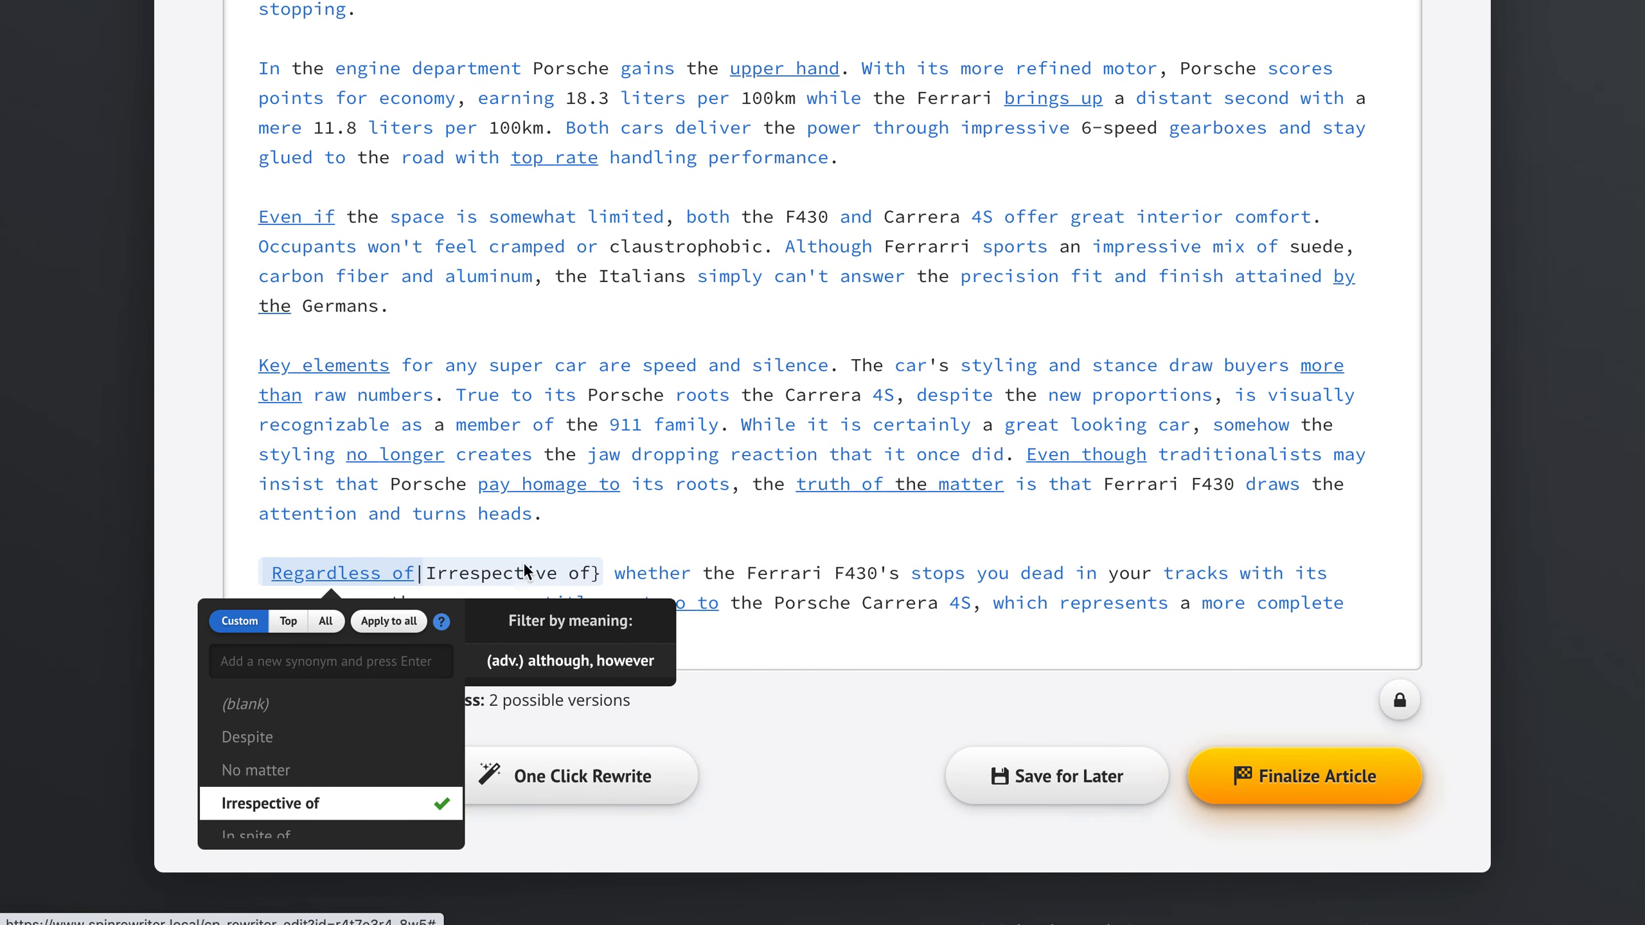
{"action": "left_click", "coordinate": [627, 515]}
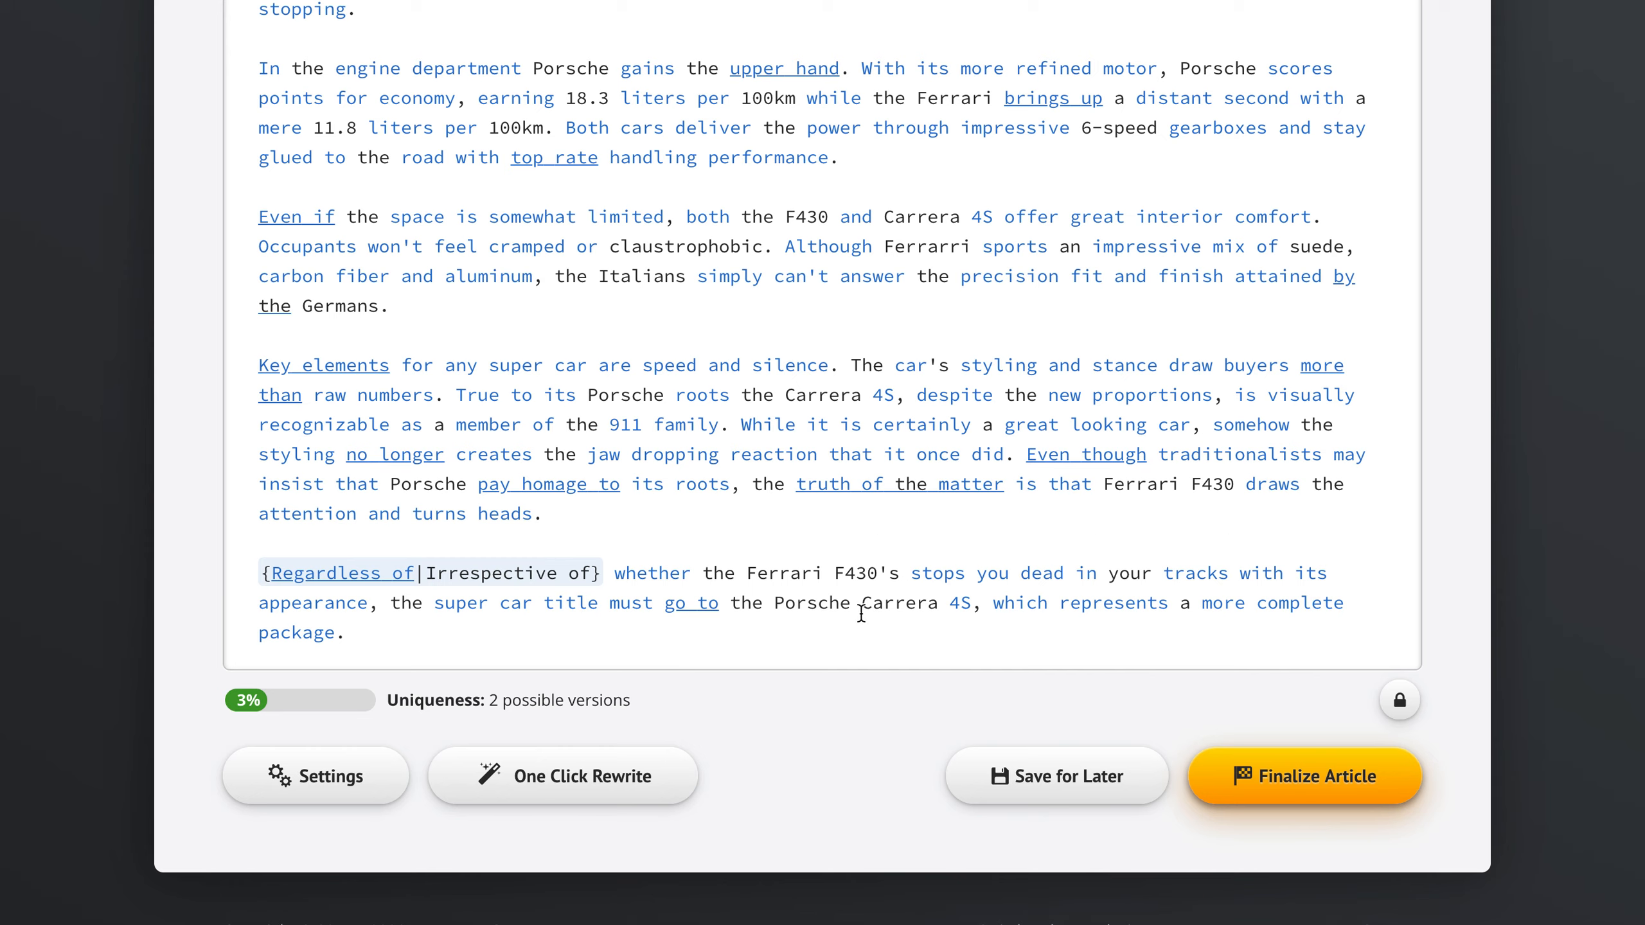
Add specifically as a synonym for the word "respectively" in the first paragraph
{"action": "scroll", "coordinate": [1360, 346], "scroll_direction": "up", "scroll_amount": 10}
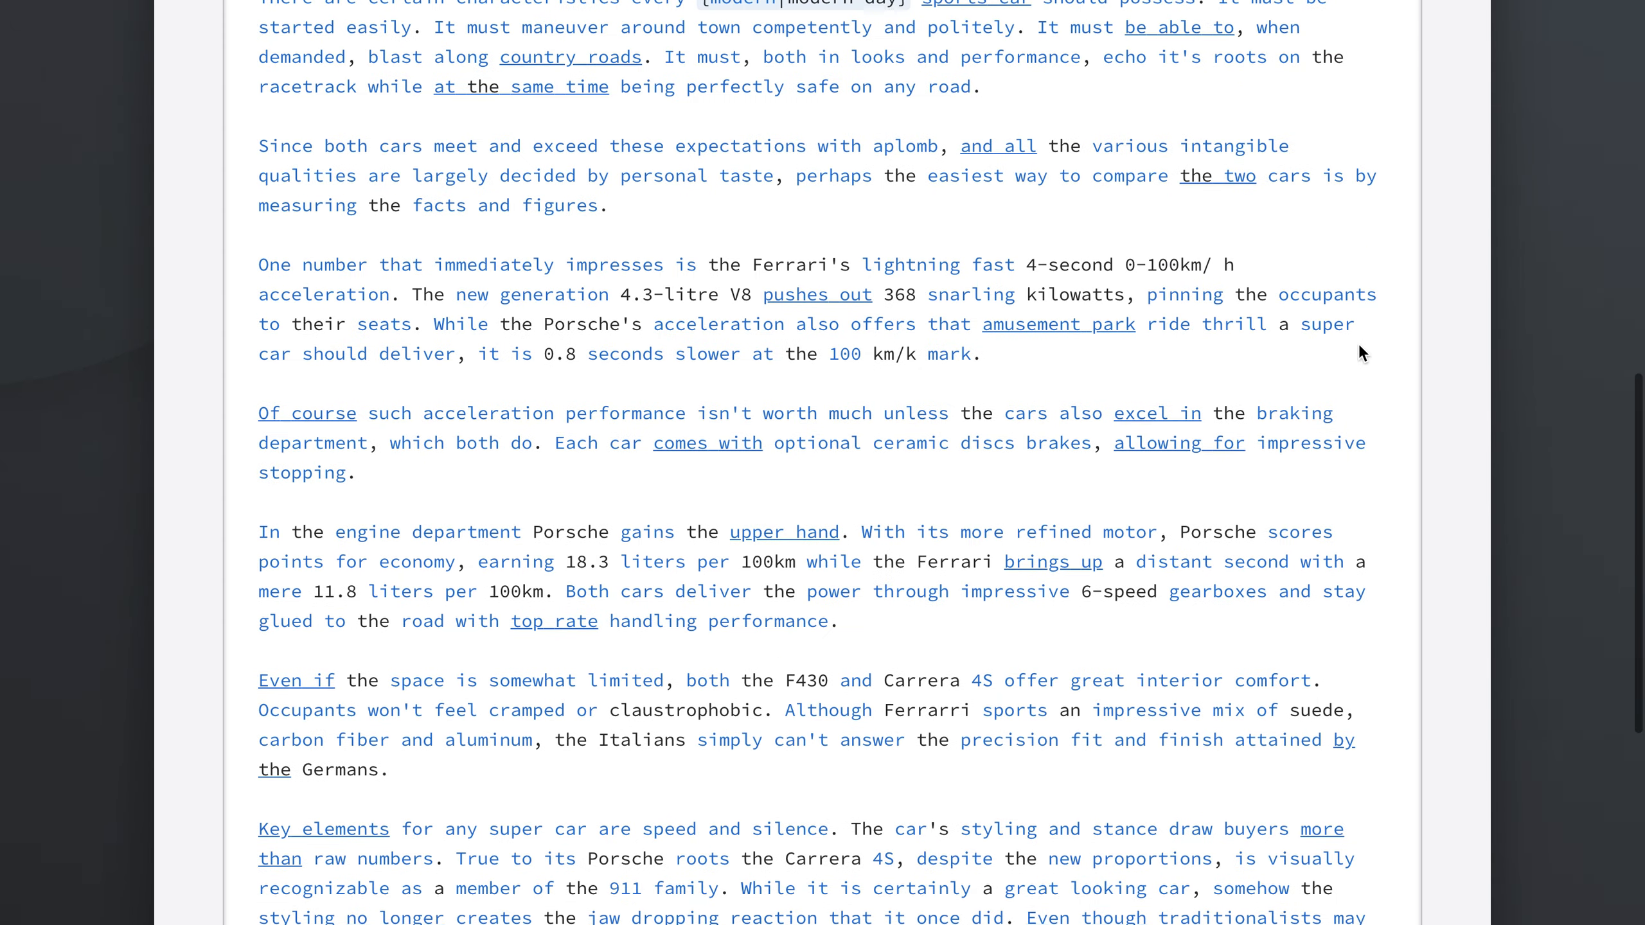
{"action": "scroll", "coordinate": [1358, 344], "scroll_direction": "up", "scroll_amount": 4}
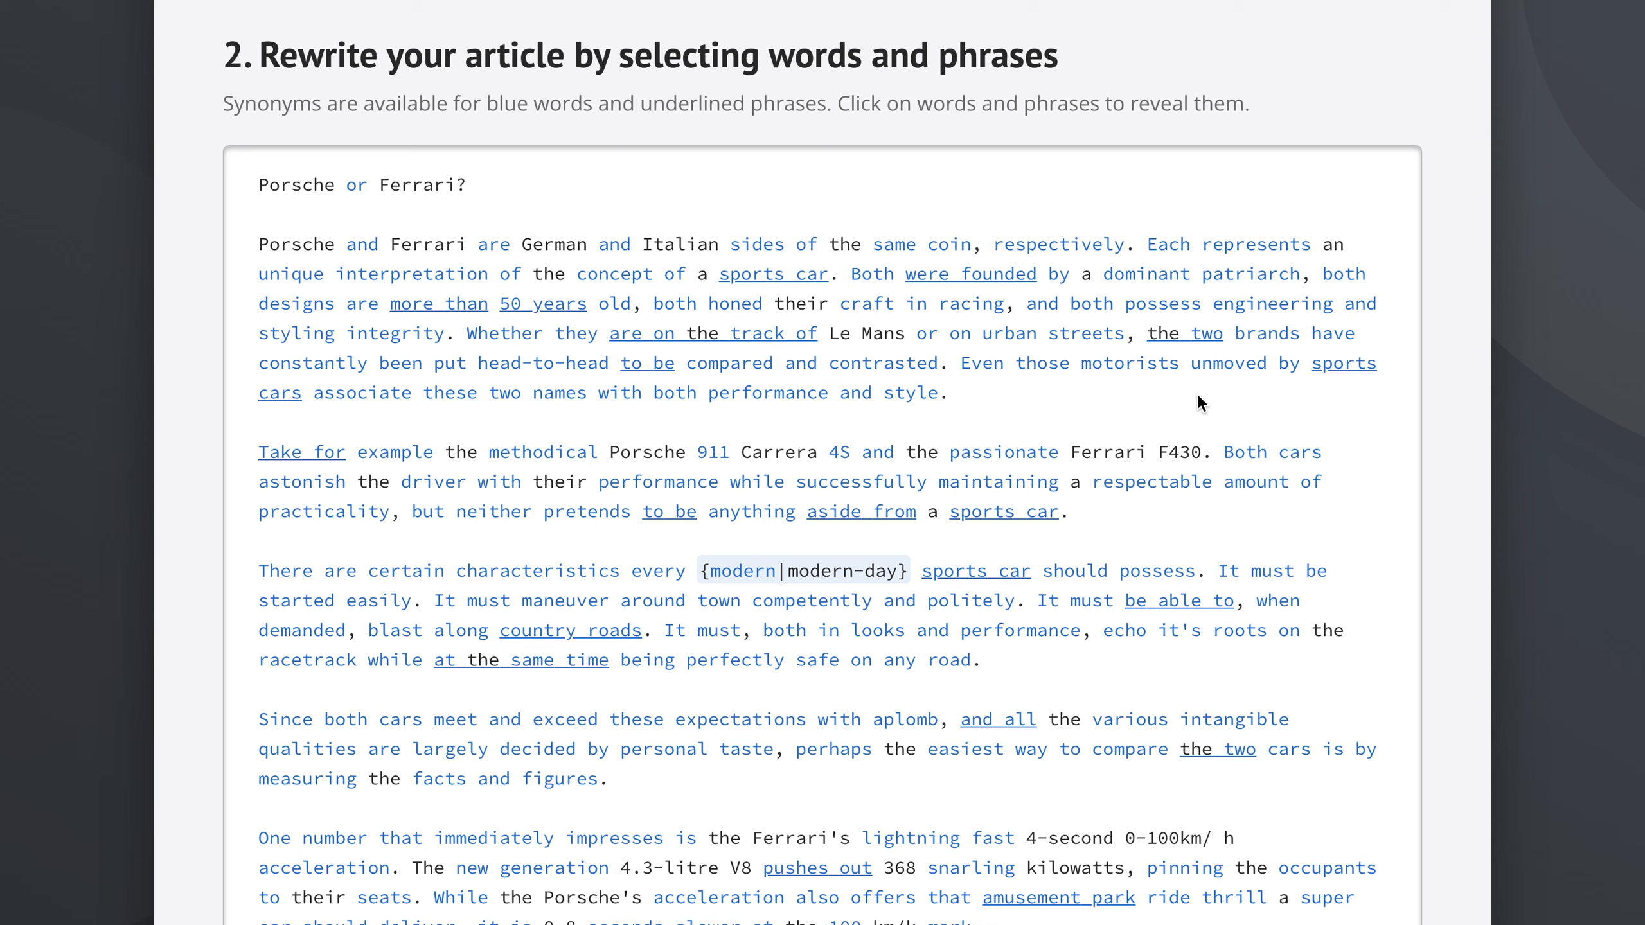
{"action": "left_click", "coordinate": [1056, 245]}
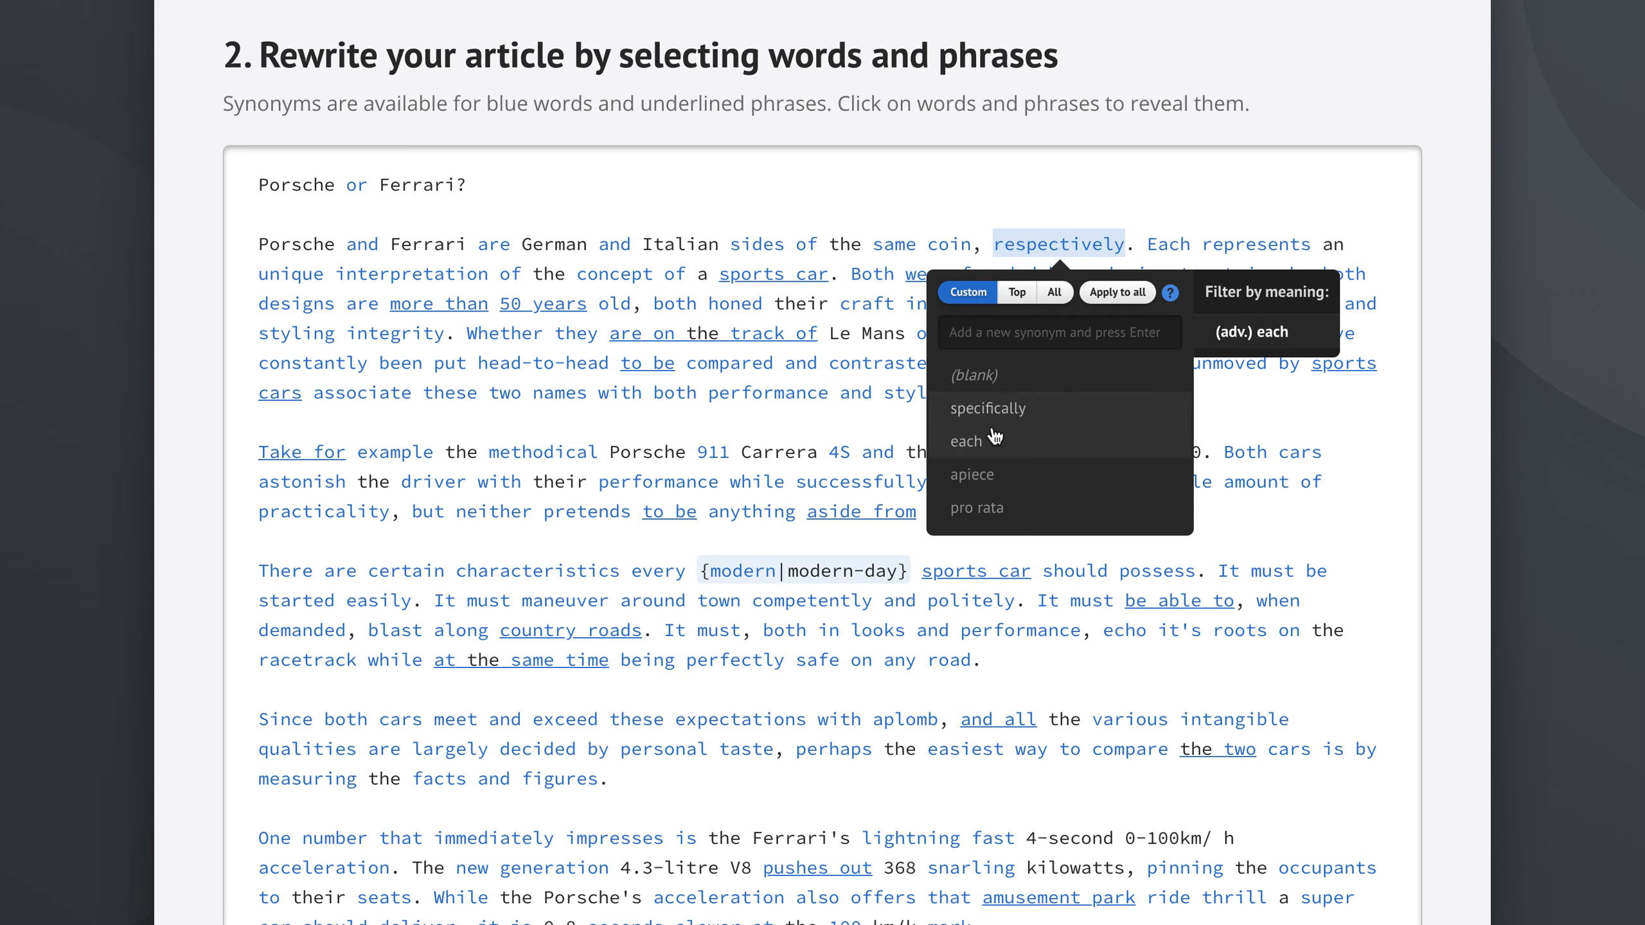
{"action": "left_click", "coordinate": [1011, 415]}
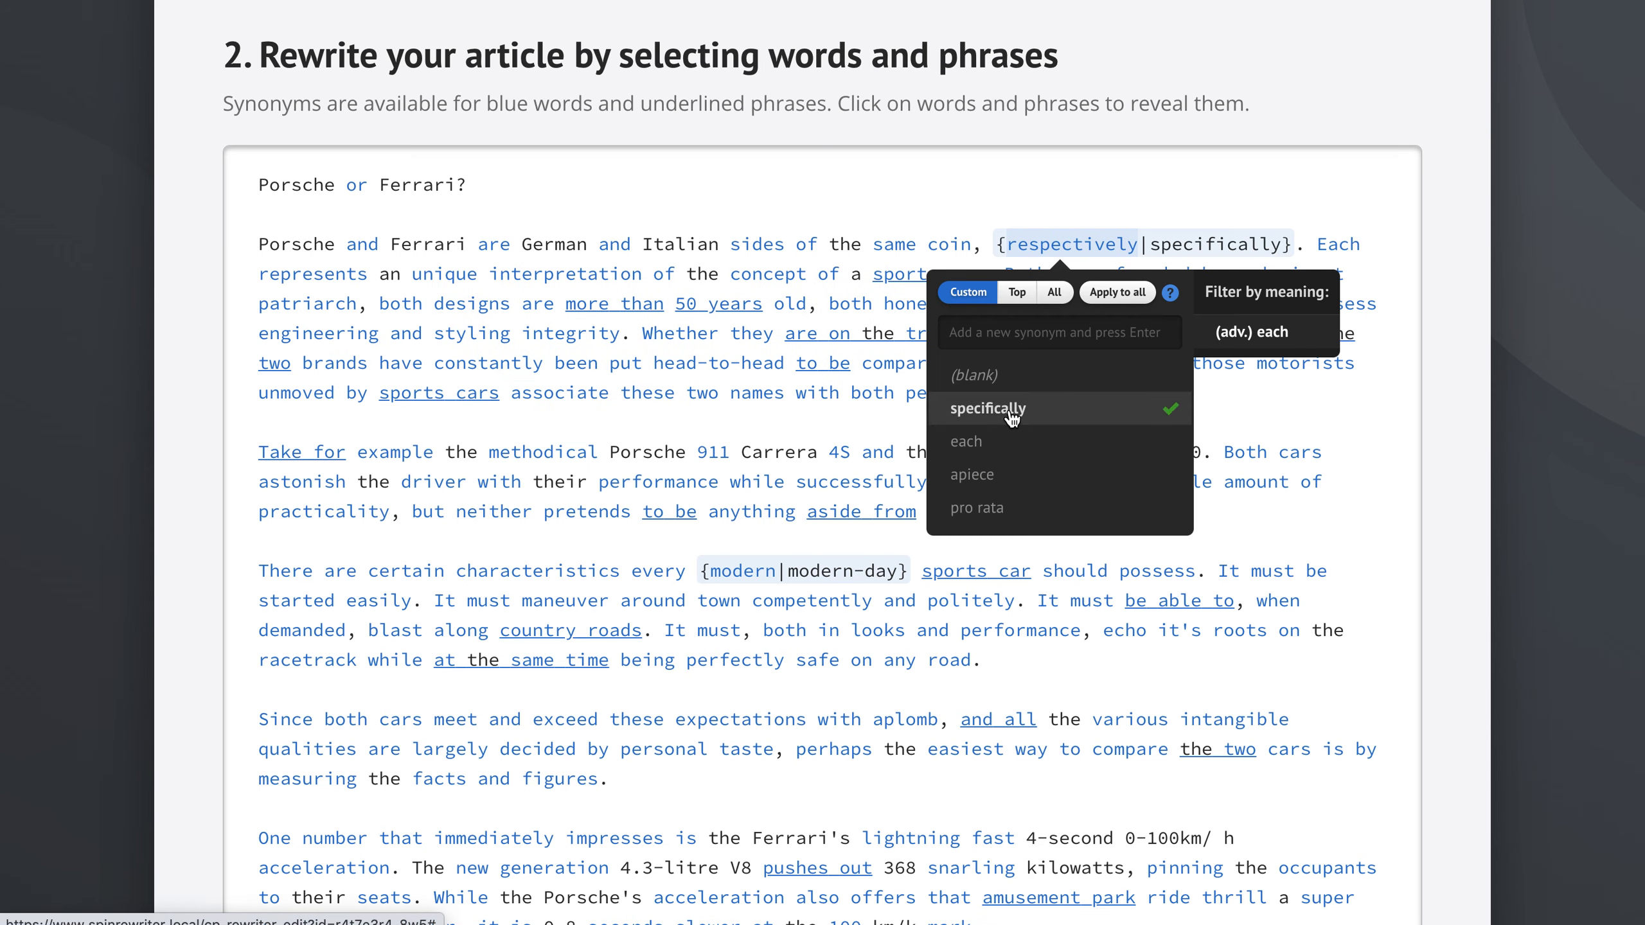
{"action": "left_click", "coordinate": [1006, 197]}
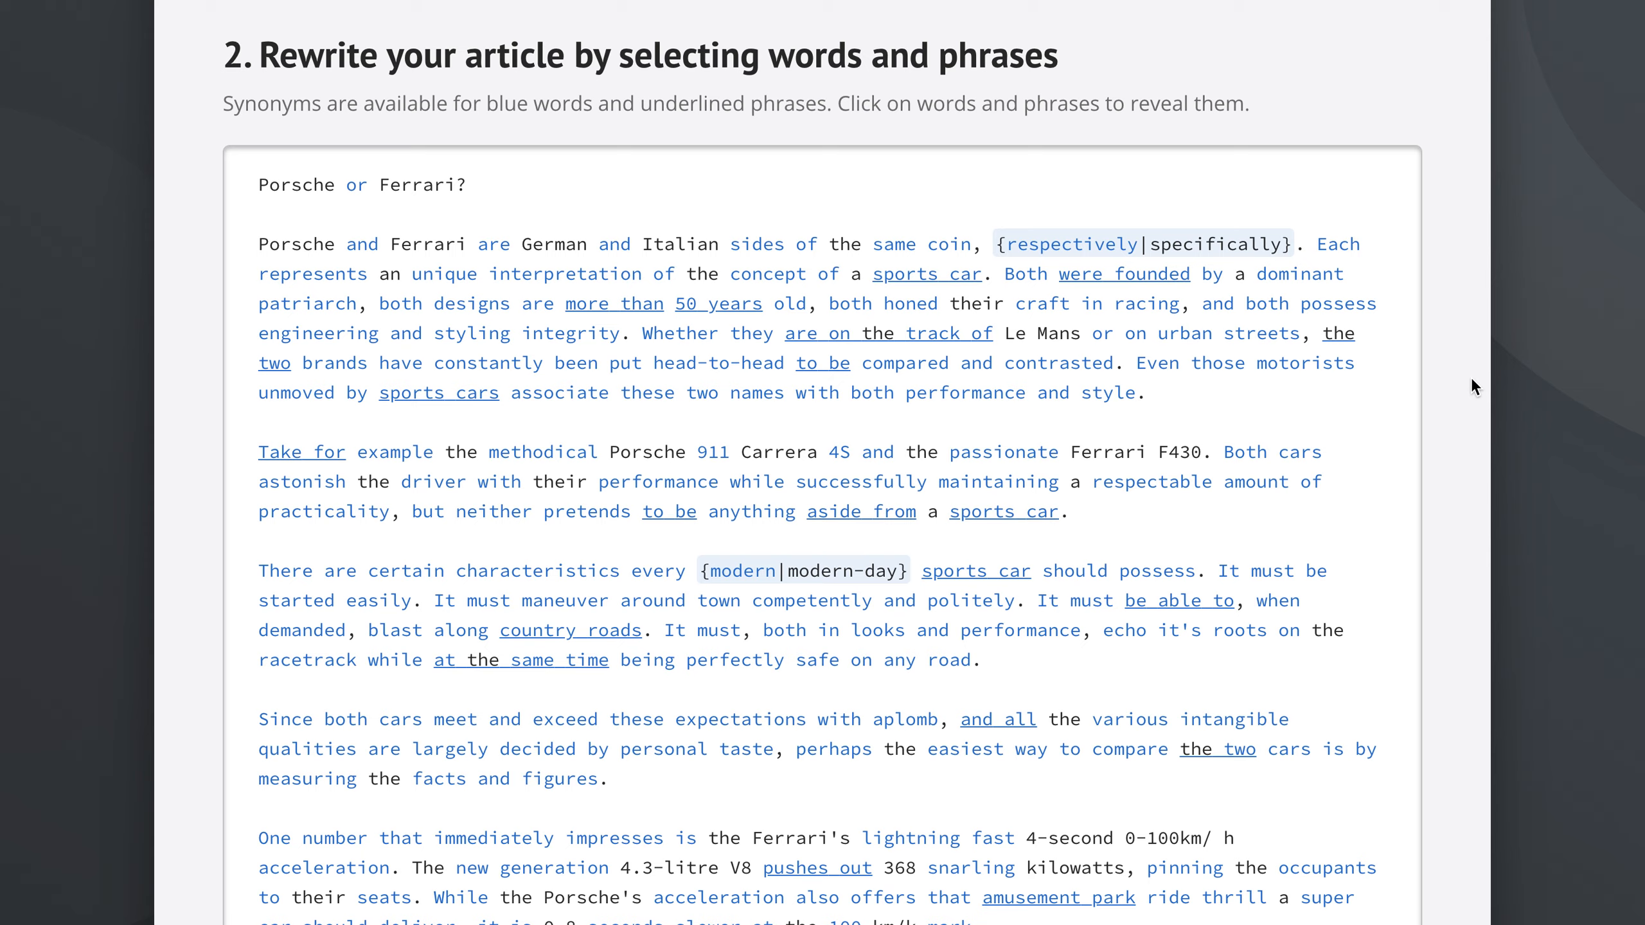
Check the article's uniqueness, then examine the readability and protected keyword settings and accept them as they are
{"action": "scroll", "coordinate": [1455, 386], "scroll_direction": "down", "scroll_amount": 15}
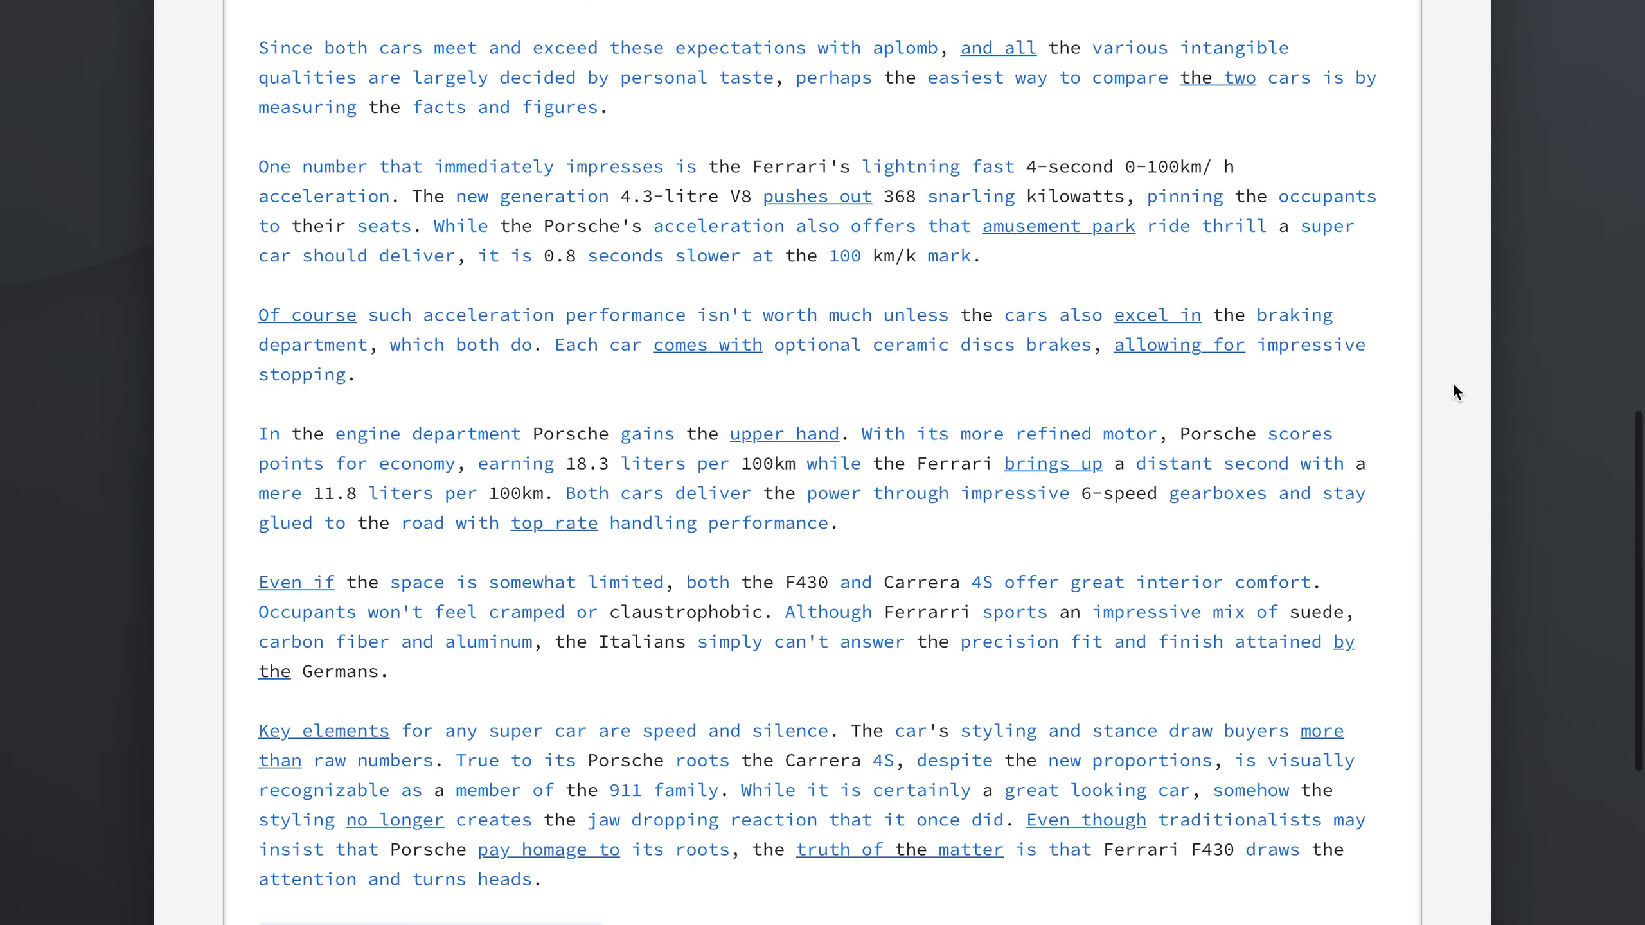
{"action": "scroll", "coordinate": [1454, 392], "scroll_direction": "down", "scroll_amount": 1}
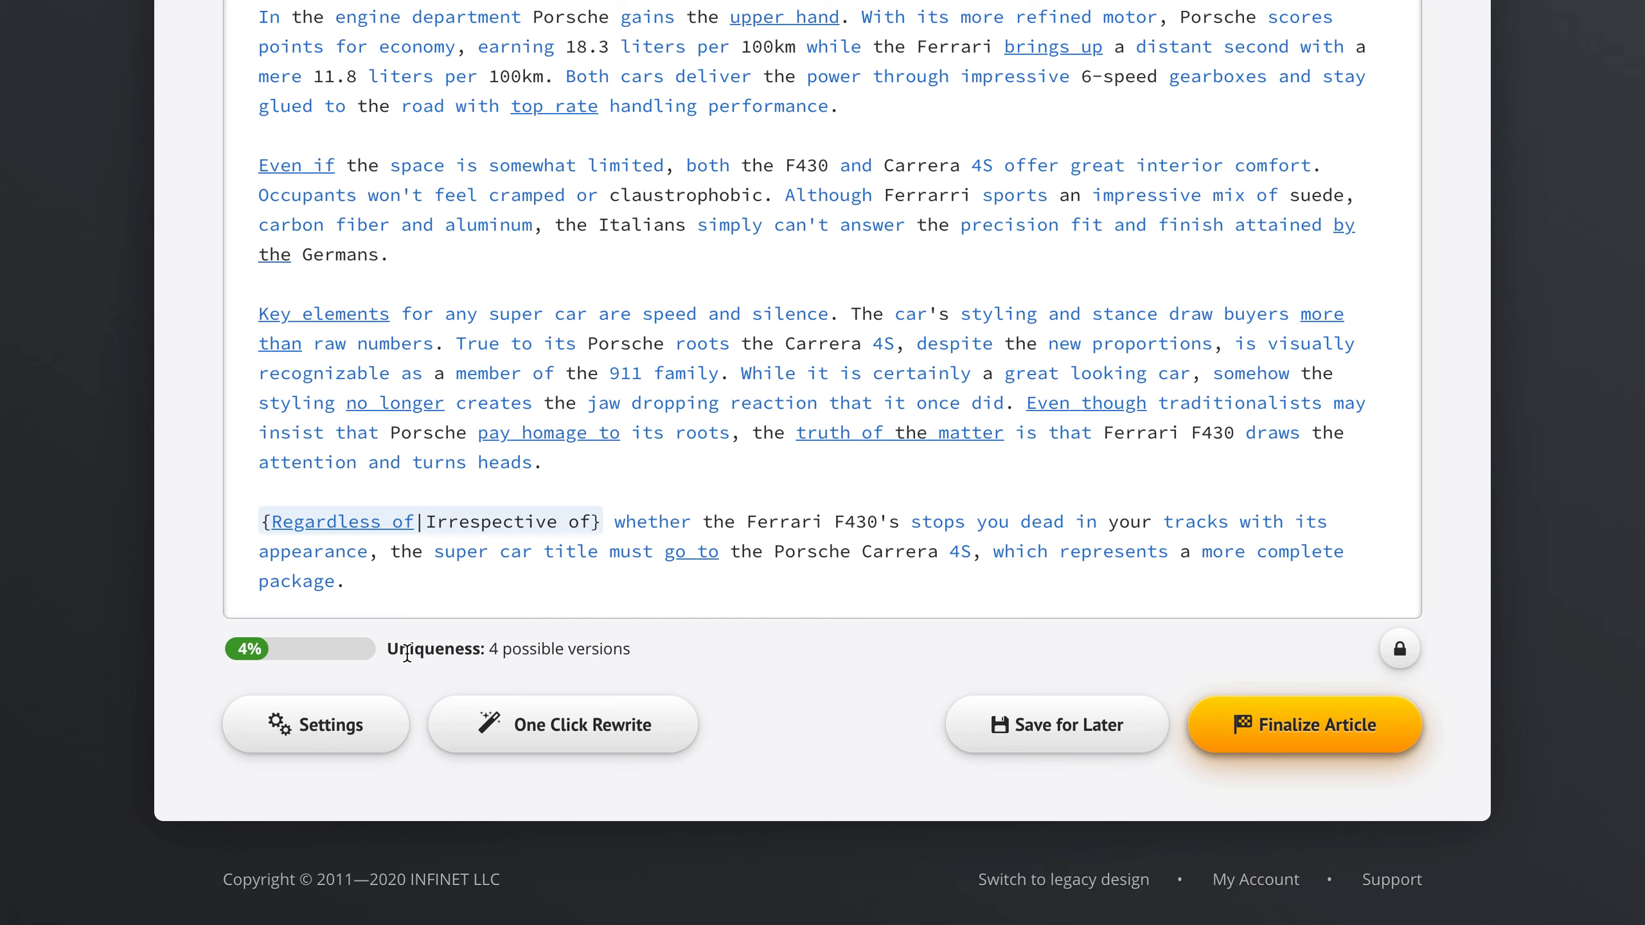
{"action": "left_click", "coordinate": [313, 724]}
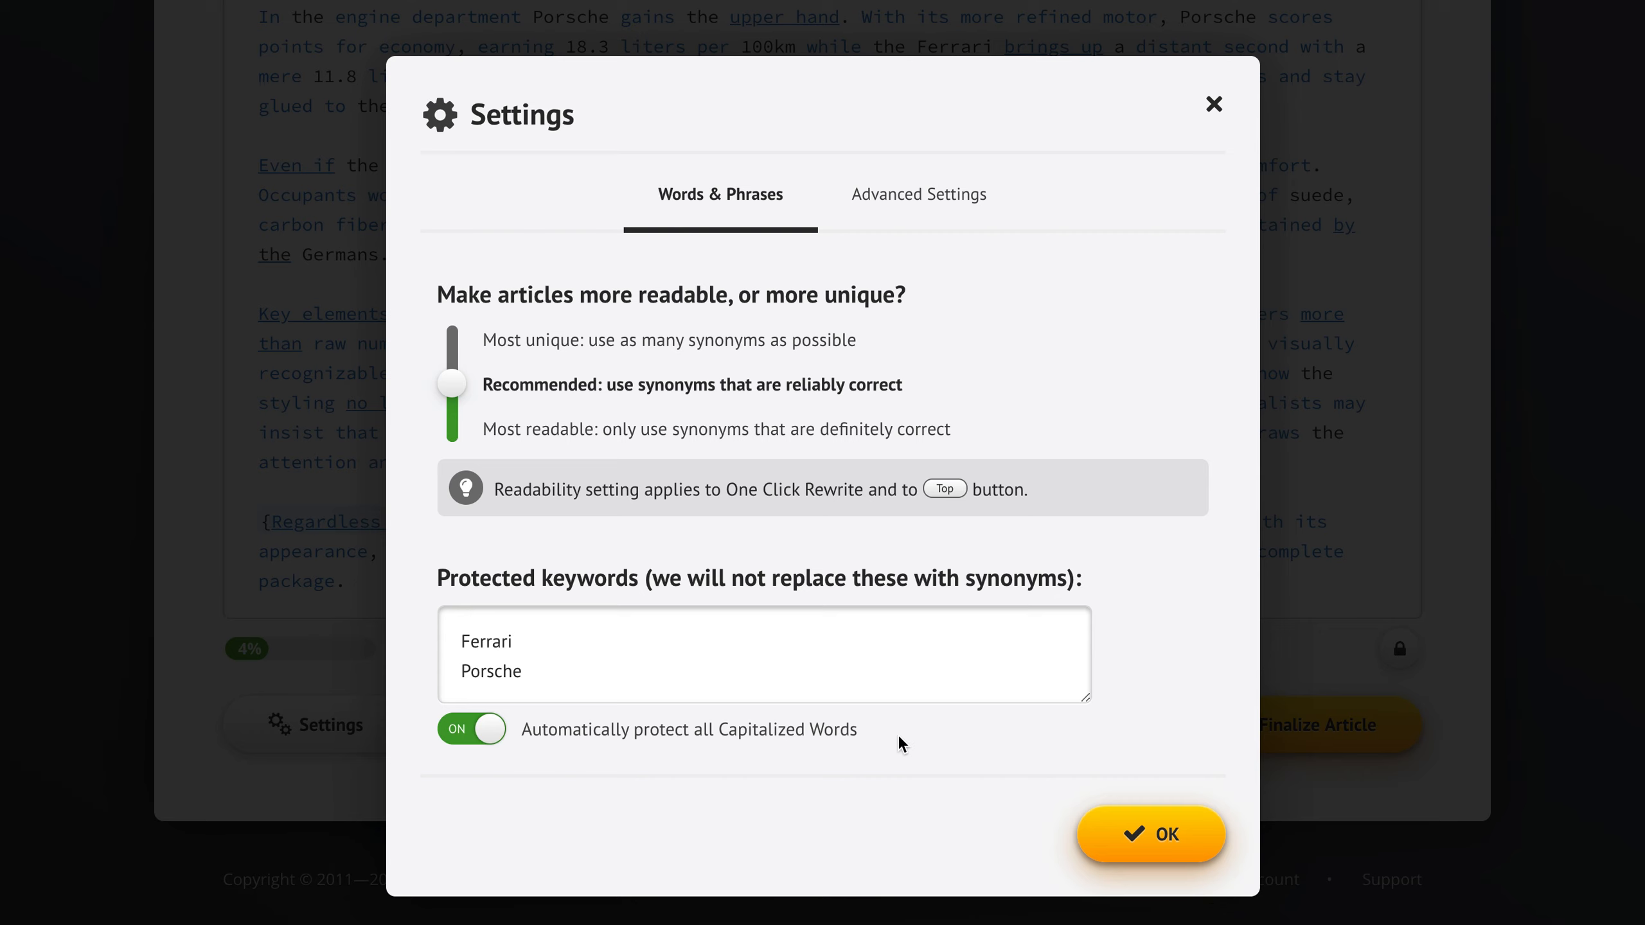
{"action": "left_click", "coordinate": [1142, 843]}
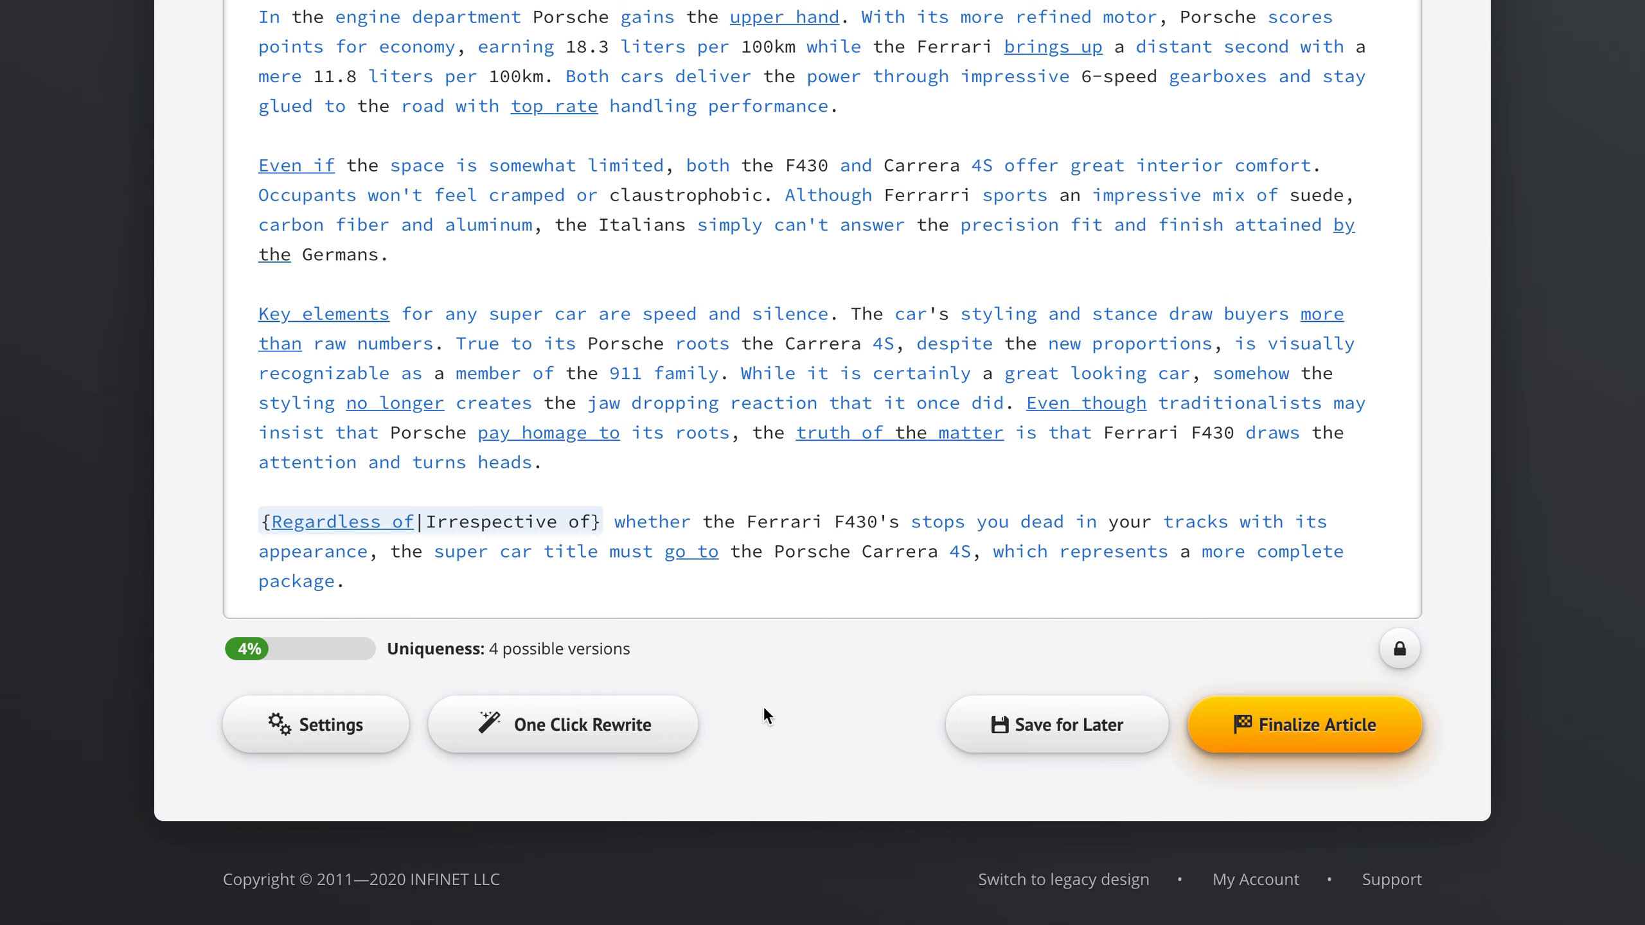
Run One Click Rewrite on the whole article and review the synonyms inserted throughout the text
{"action": "left_click", "coordinate": [619, 723]}
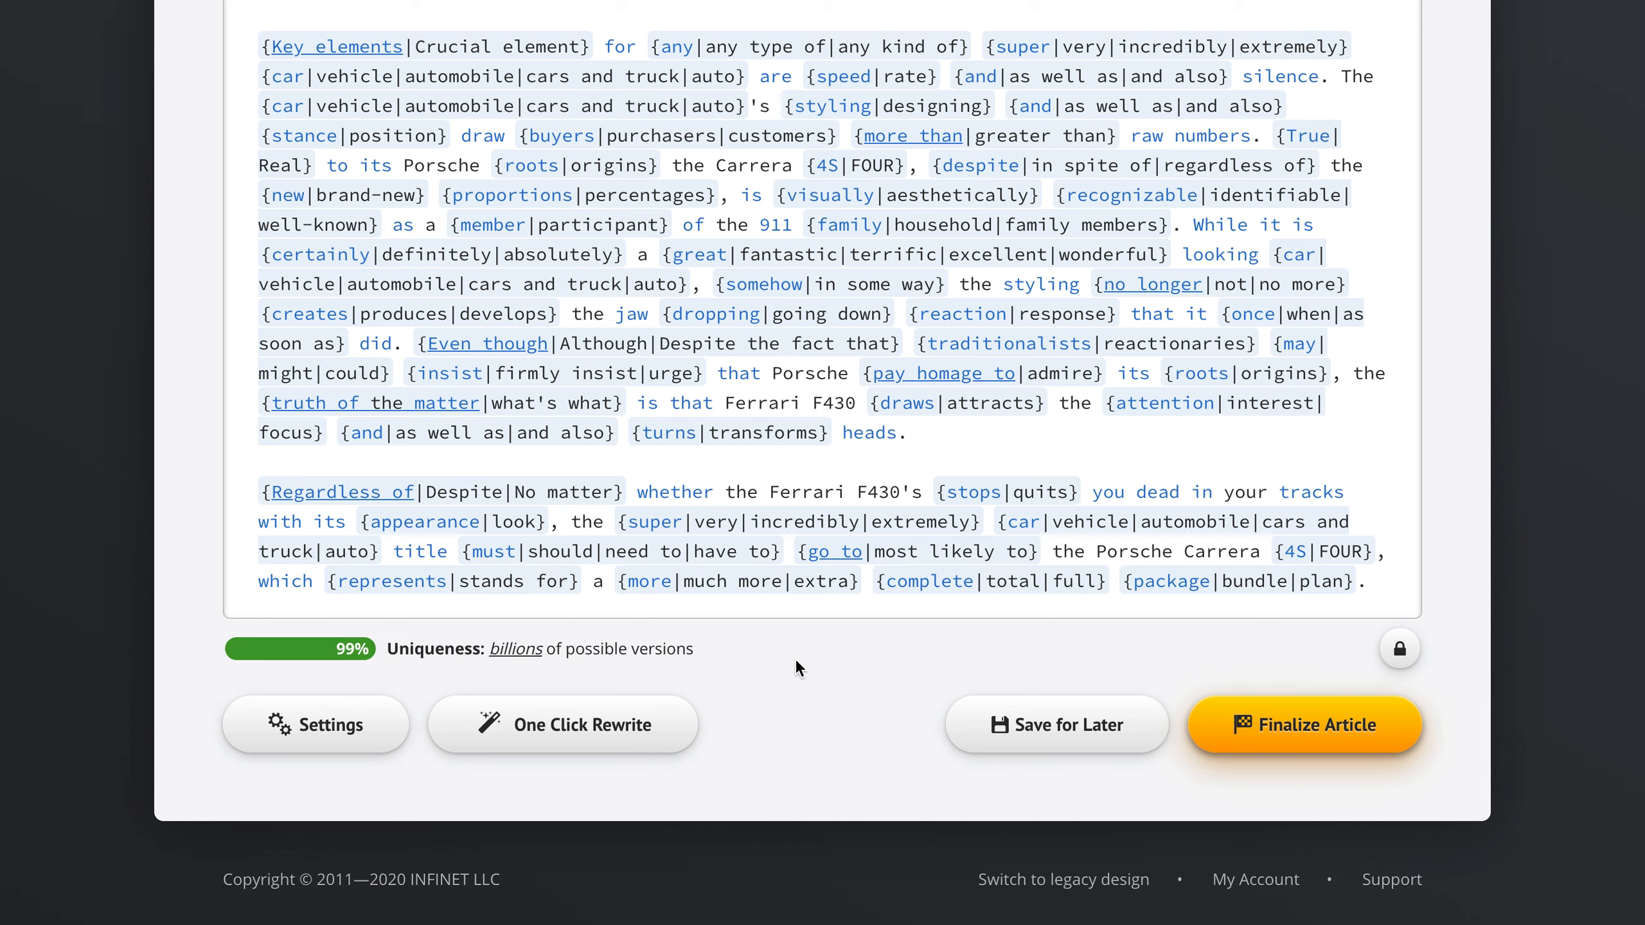
{"action": "scroll", "coordinate": [1452, 480], "scroll_direction": "up", "scroll_amount": 10}
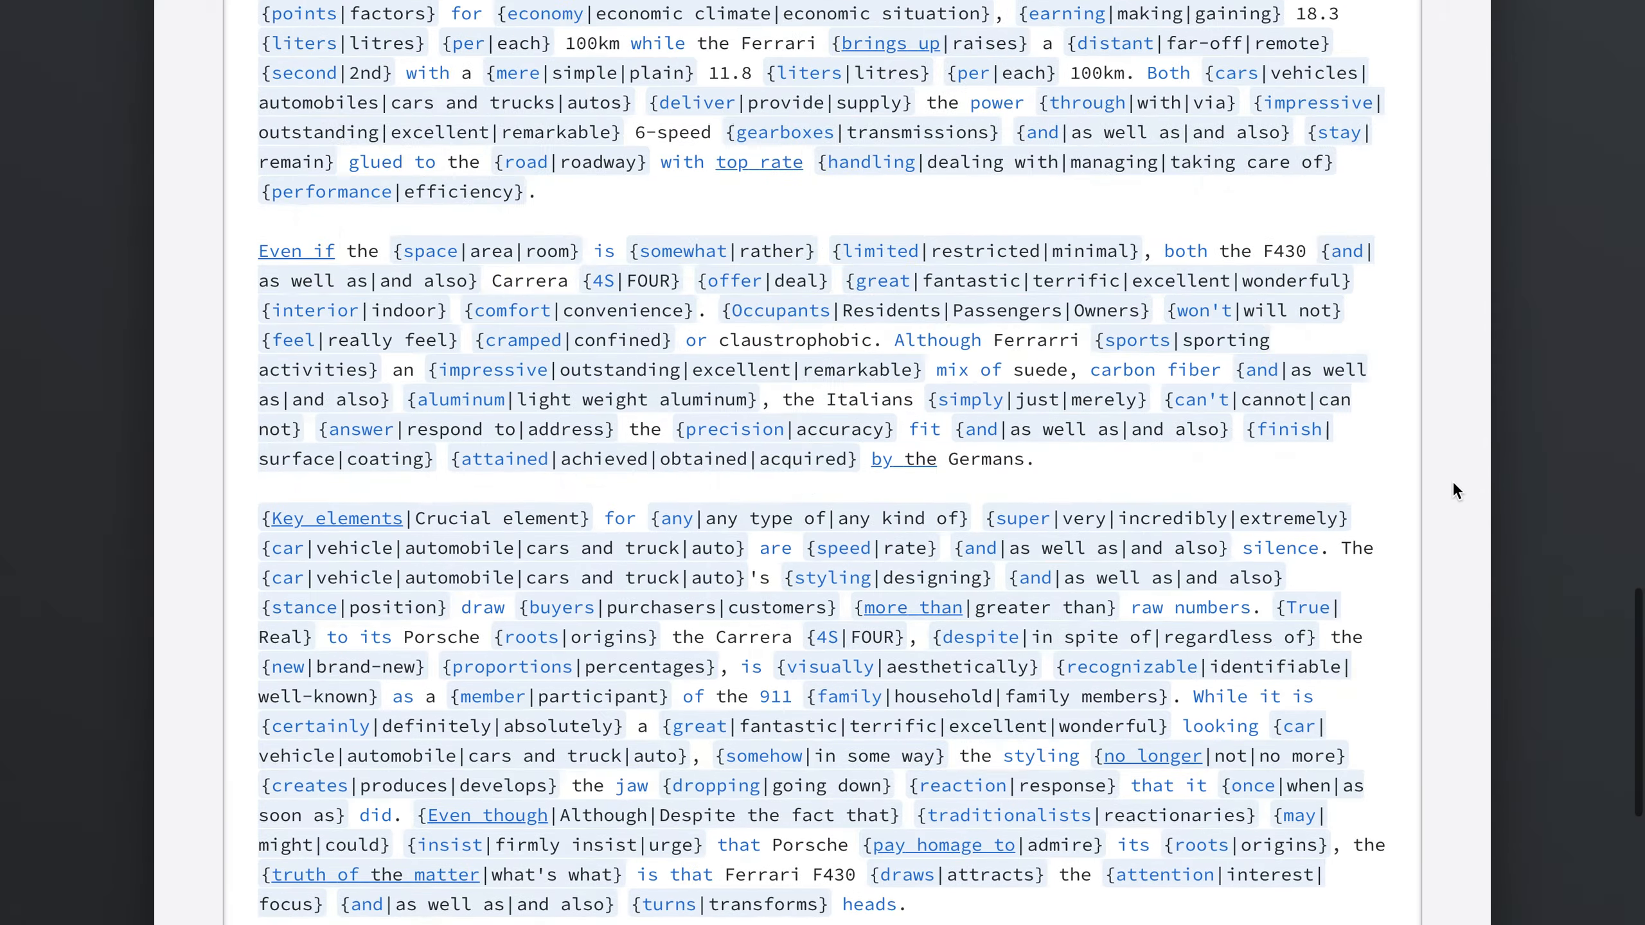
{"action": "scroll", "coordinate": [1452, 480], "scroll_direction": "up", "scroll_amount": 6}
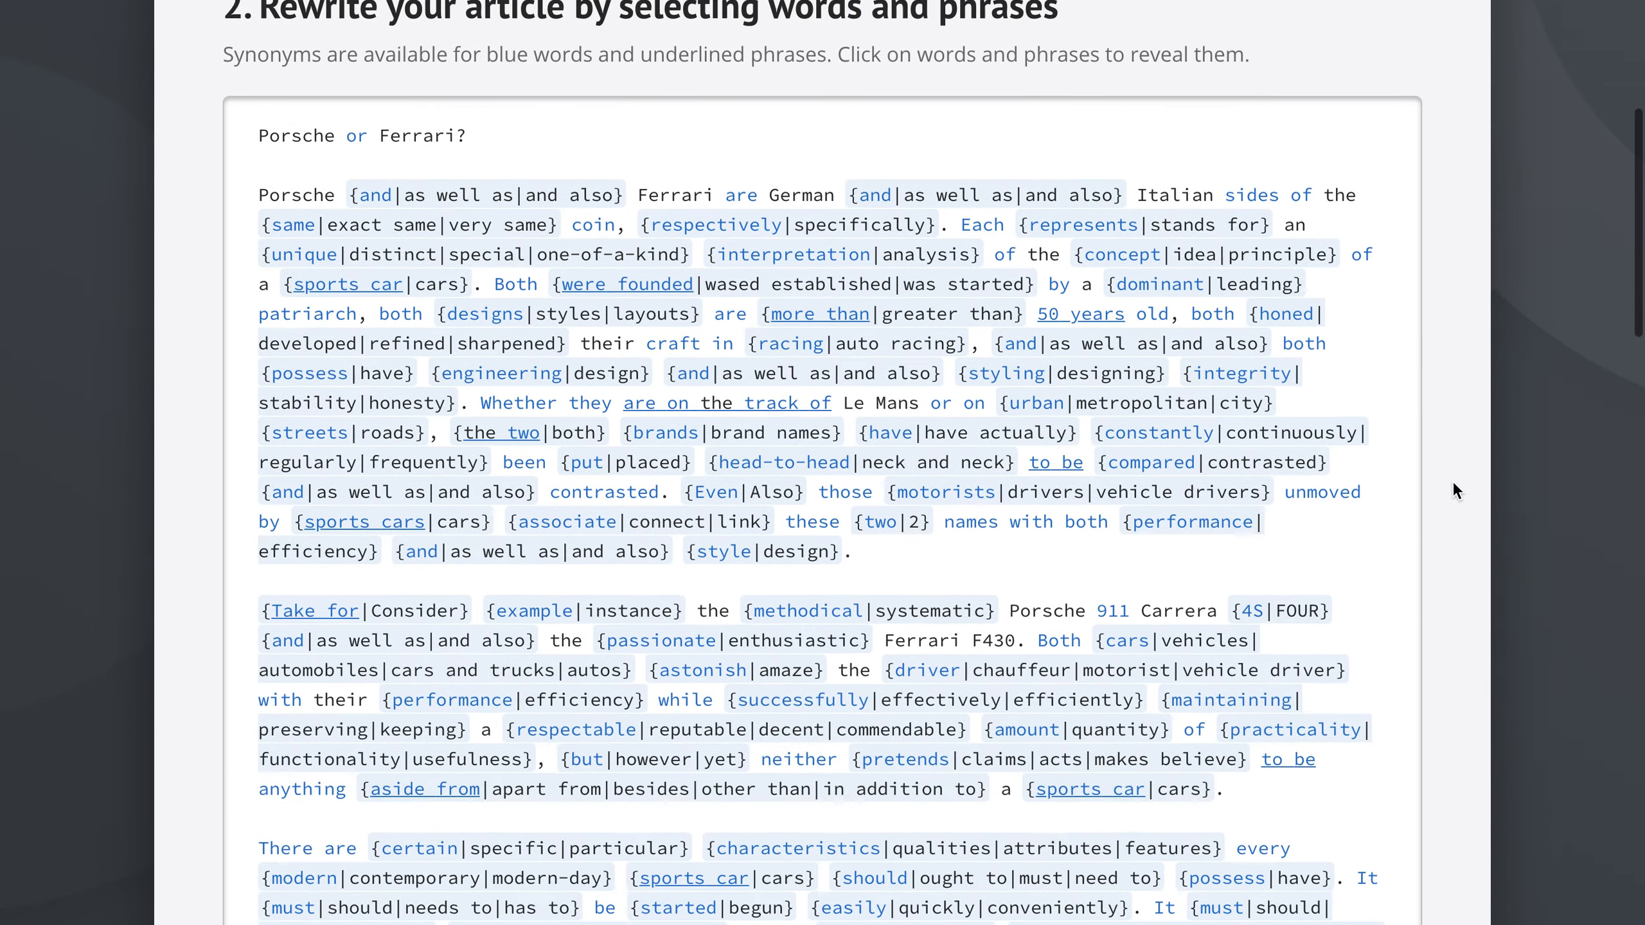
{"action": "scroll", "coordinate": [1452, 481], "scroll_direction": "down", "scroll_amount": 2}
{"action": "scroll", "coordinate": [1452, 481], "scroll_direction": "up", "scroll_amount": 2}
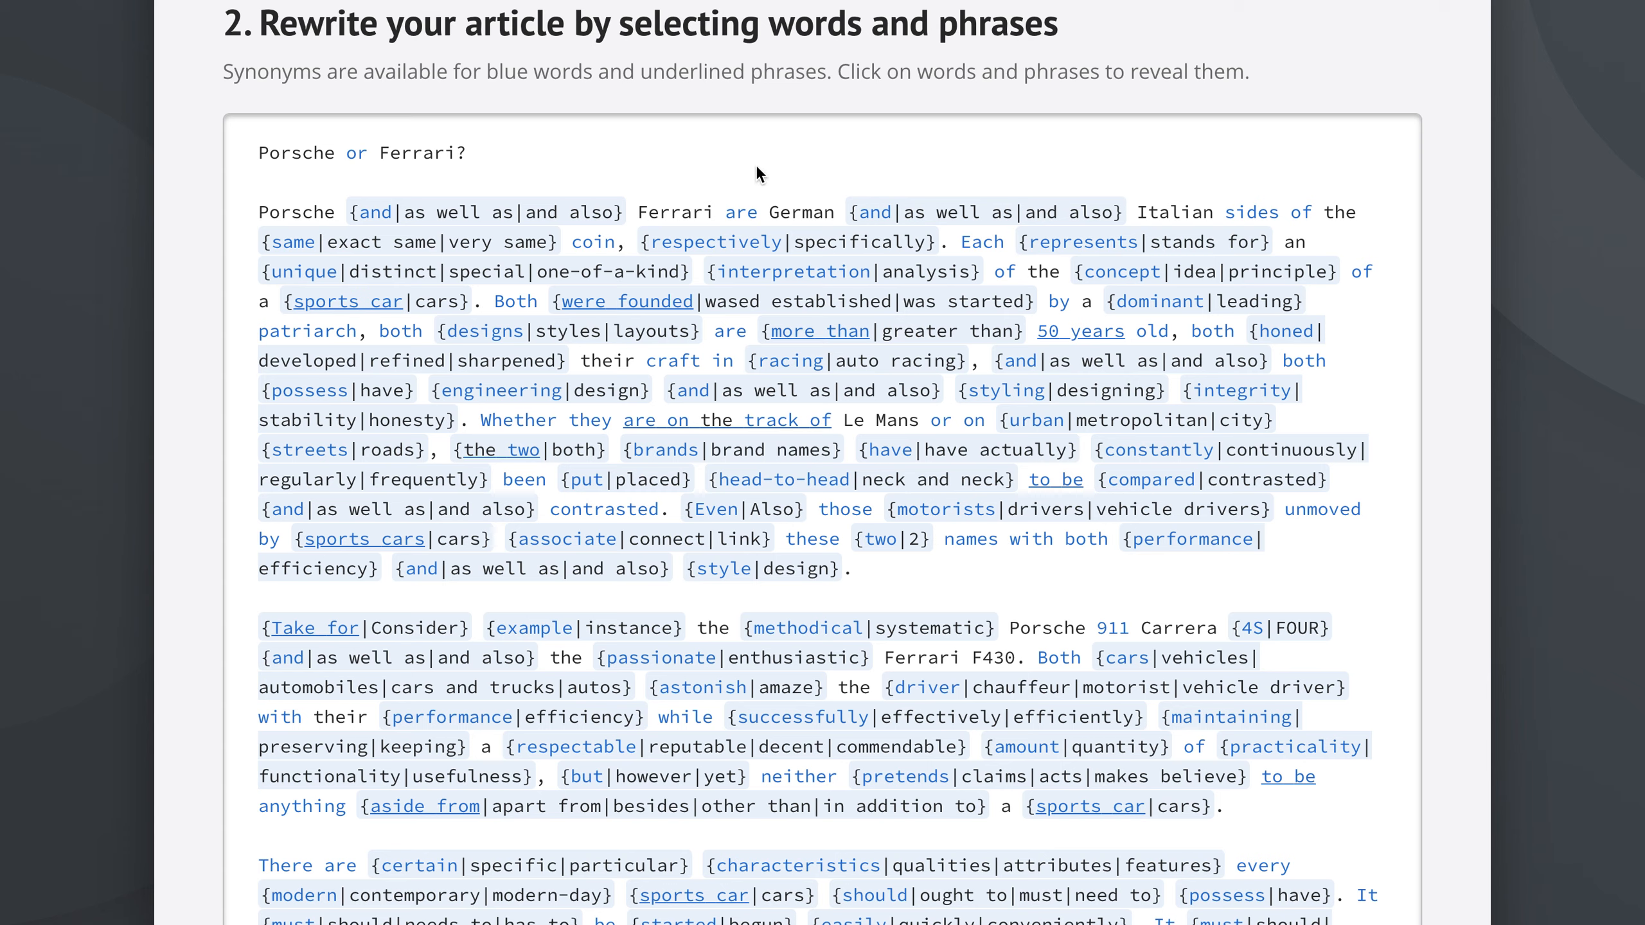
Try other synonyms for "and" between German and Italian: add and even, drop as well as, include all, and return to the top ones
{"action": "left_click", "coordinate": [878, 217]}
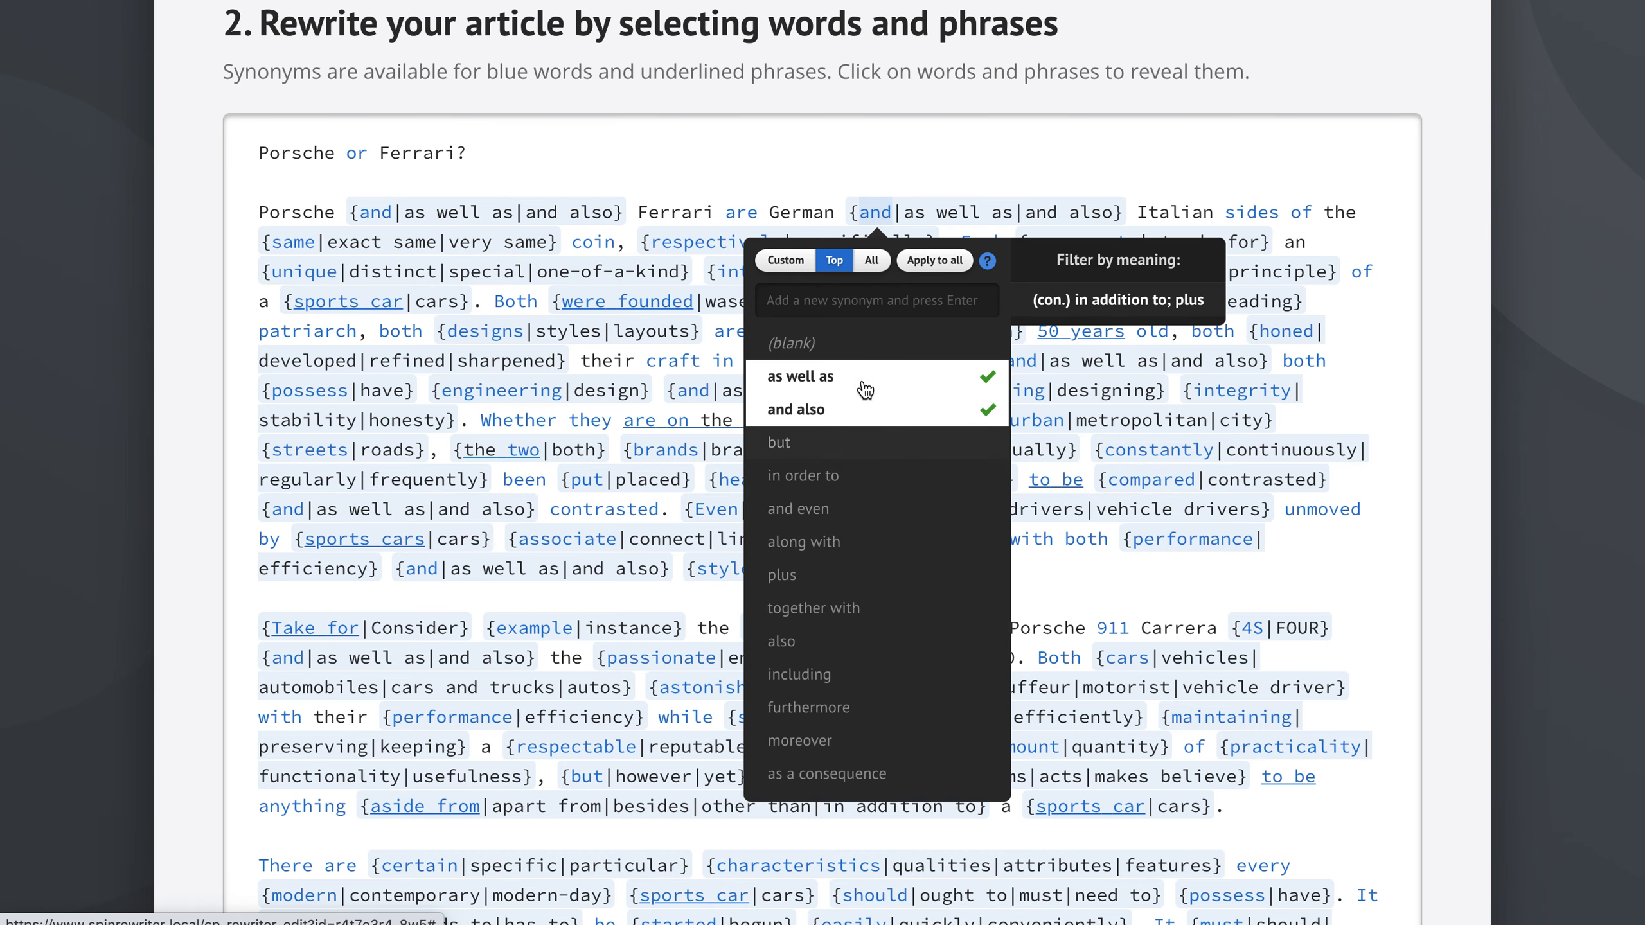
{"action": "left_click", "coordinate": [844, 523]}
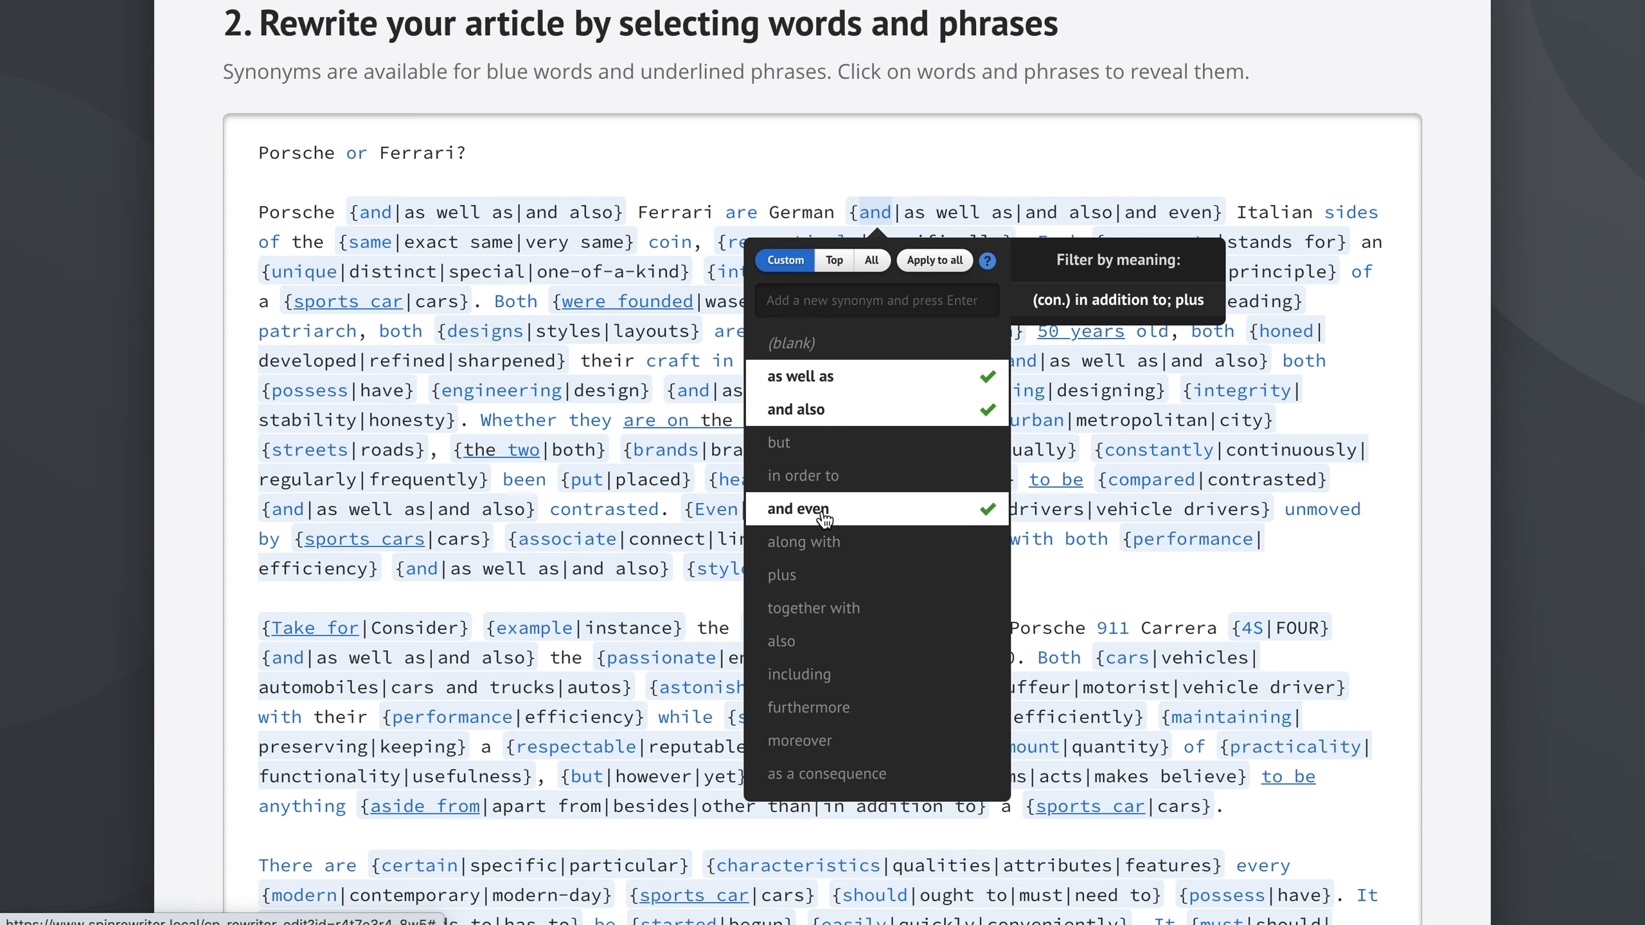
{"action": "left_click", "coordinate": [846, 375]}
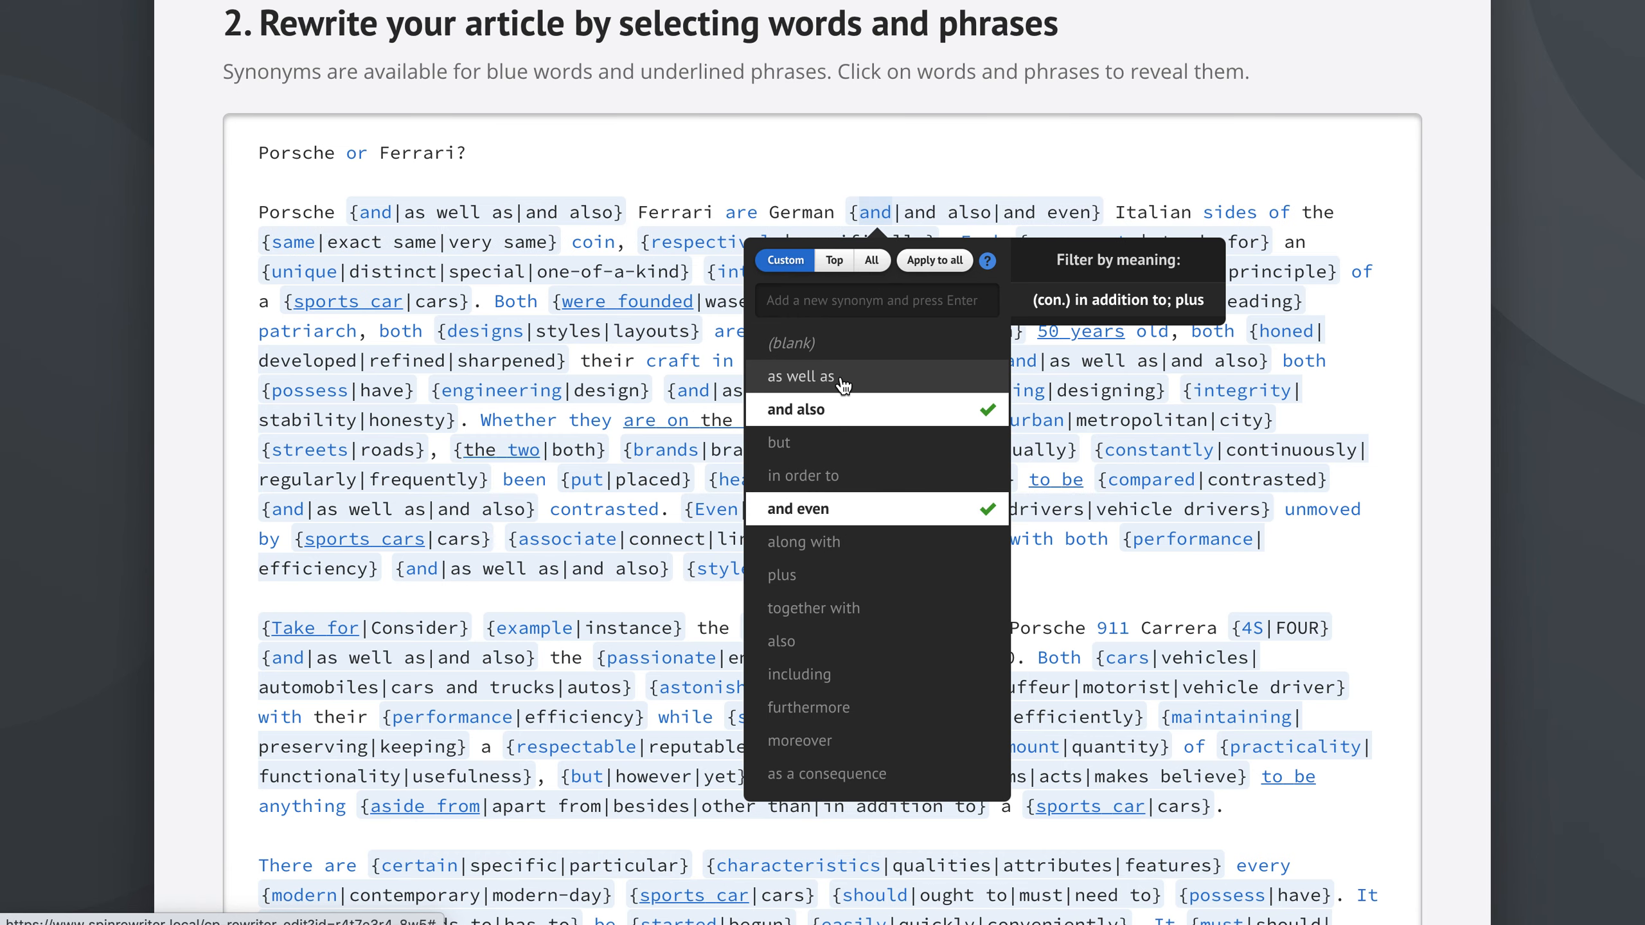
{"action": "left_click", "coordinate": [872, 261]}
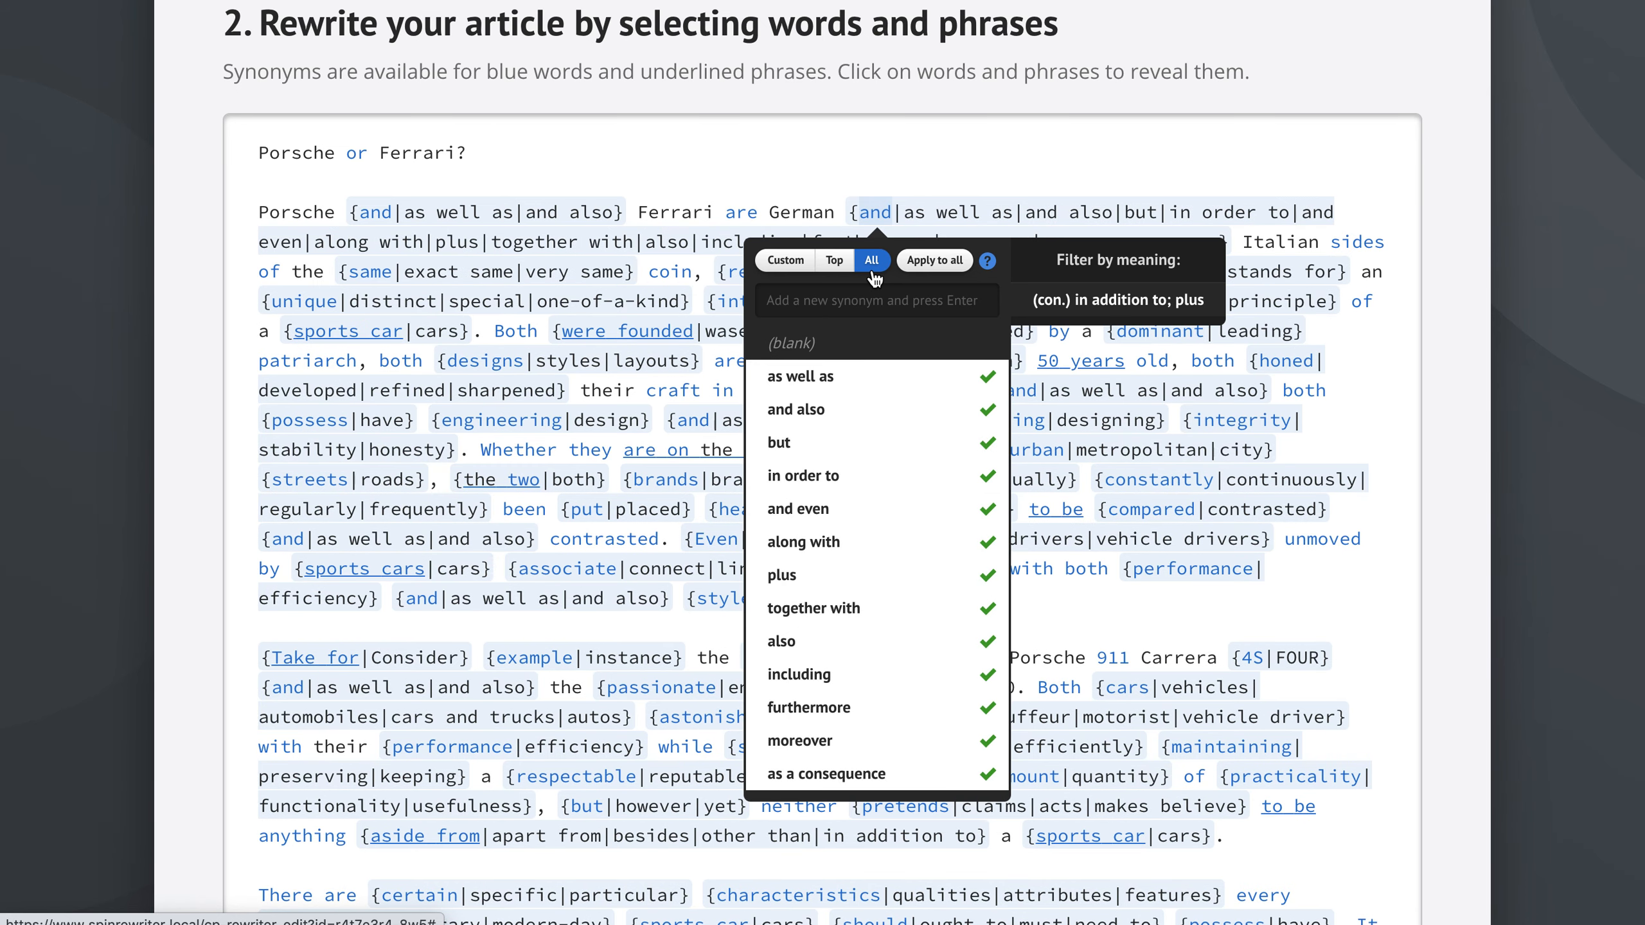
{"action": "left_click", "coordinate": [834, 260]}
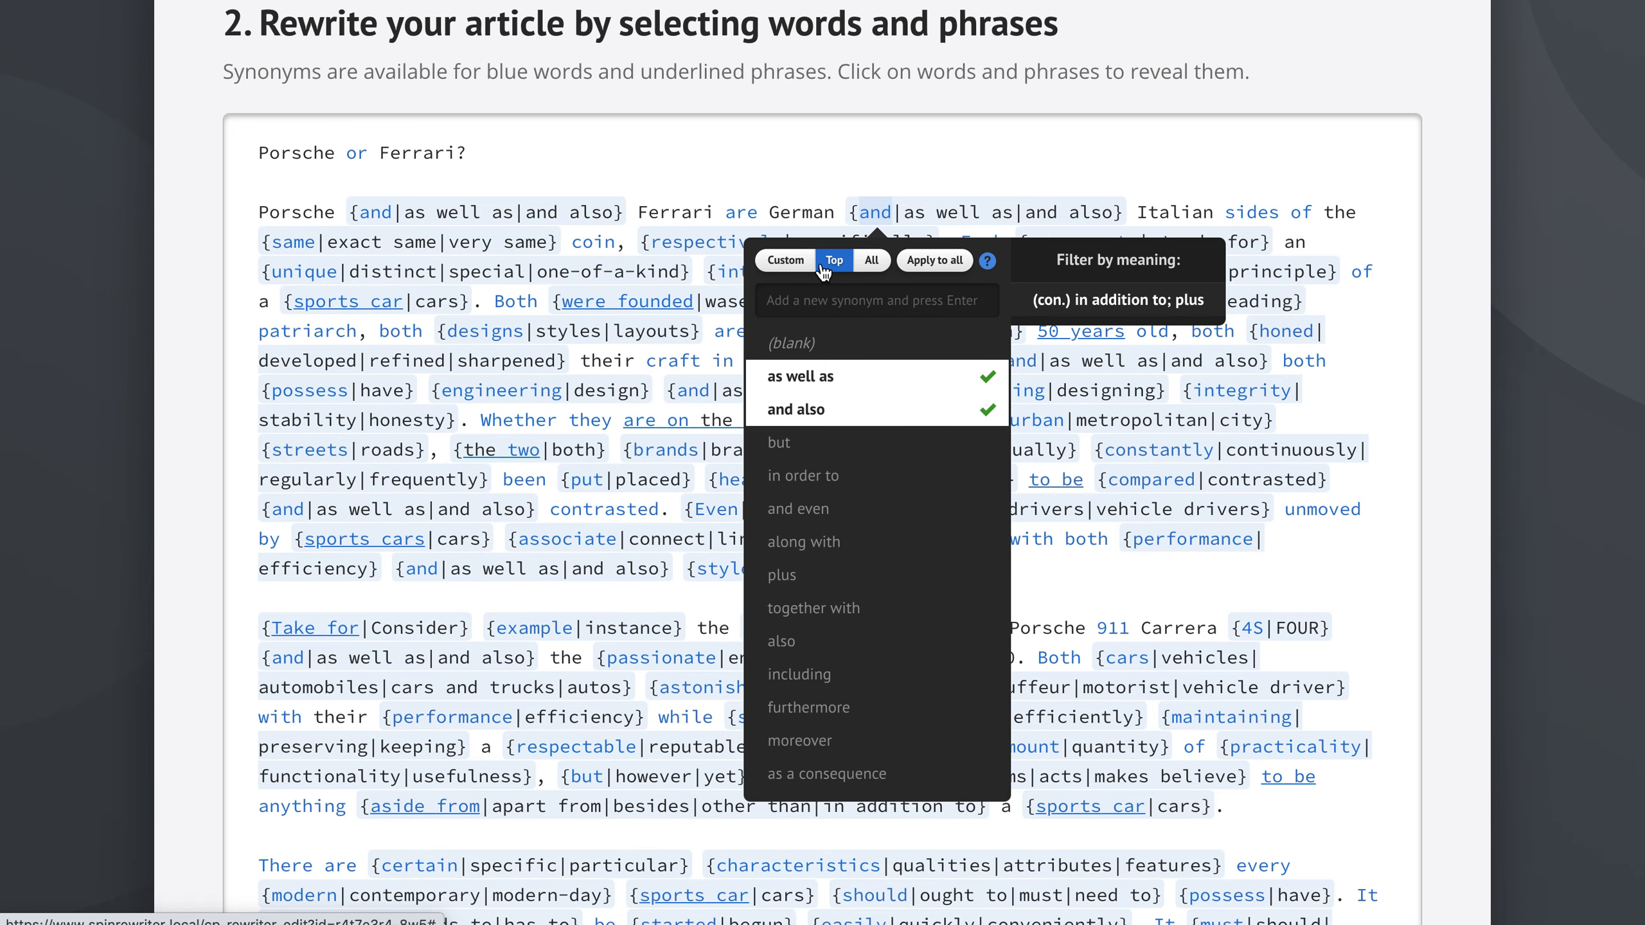
Try in order to for the "and" between German and Italian, and keep as well as as its only synonym
{"action": "left_click", "coordinate": [847, 409]}
{"action": "left_click", "coordinate": [851, 476]}
{"action": "left_click", "coordinate": [863, 382]}
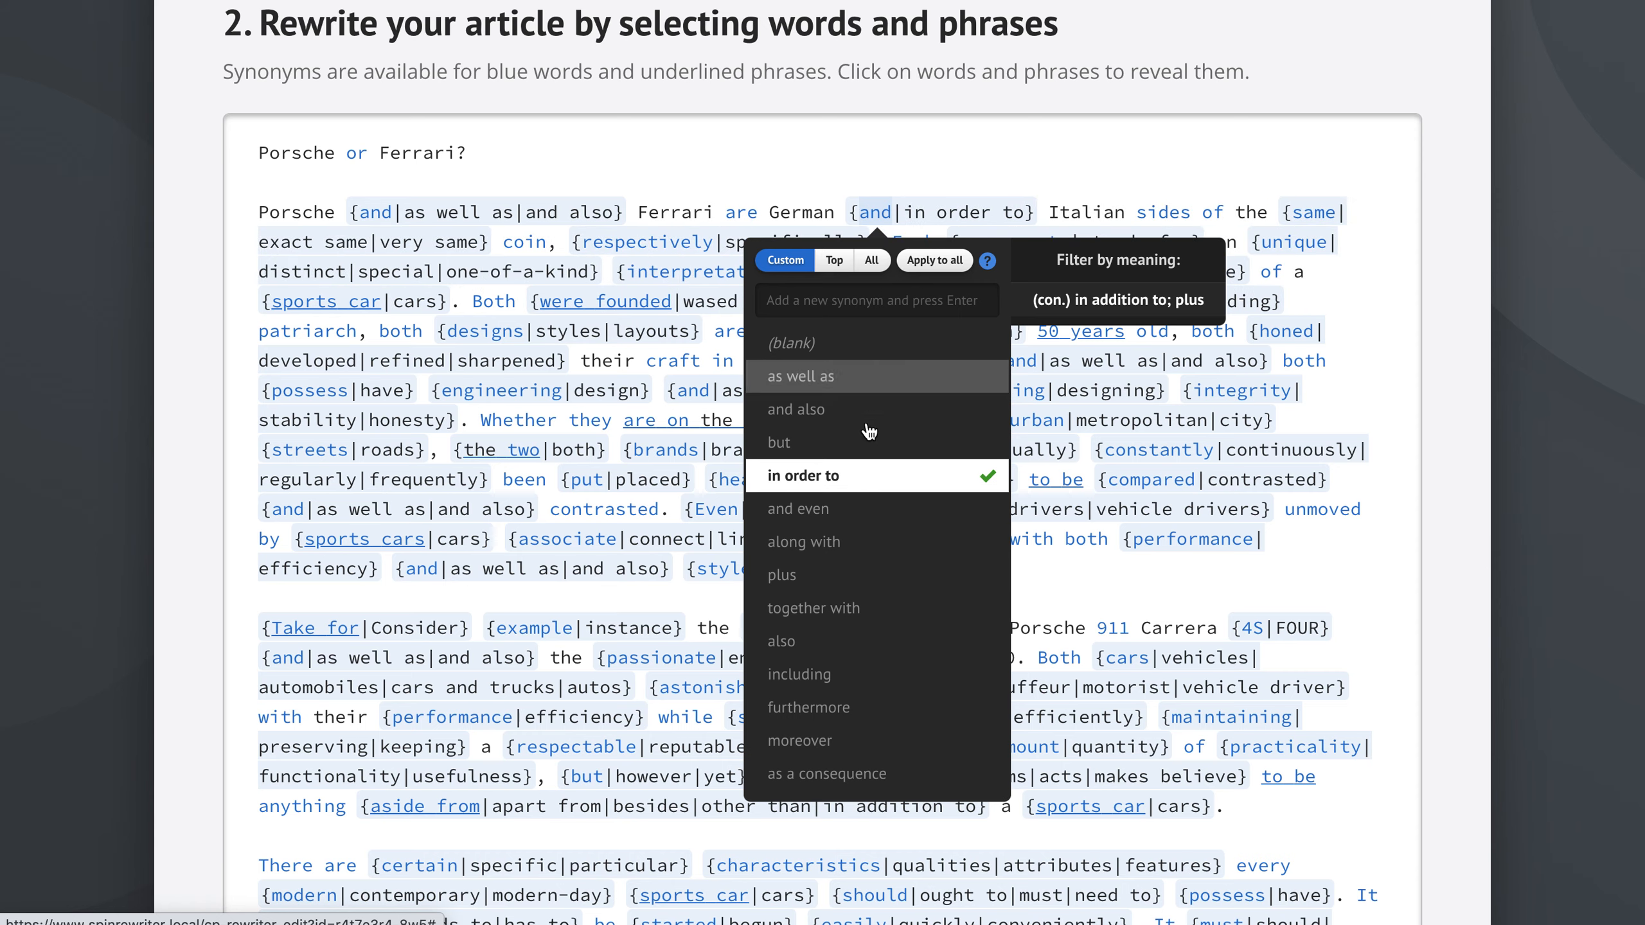
{"action": "left_click", "coordinate": [892, 487]}
{"action": "left_click", "coordinate": [855, 377]}
{"action": "left_click", "coordinate": [1067, 180]}
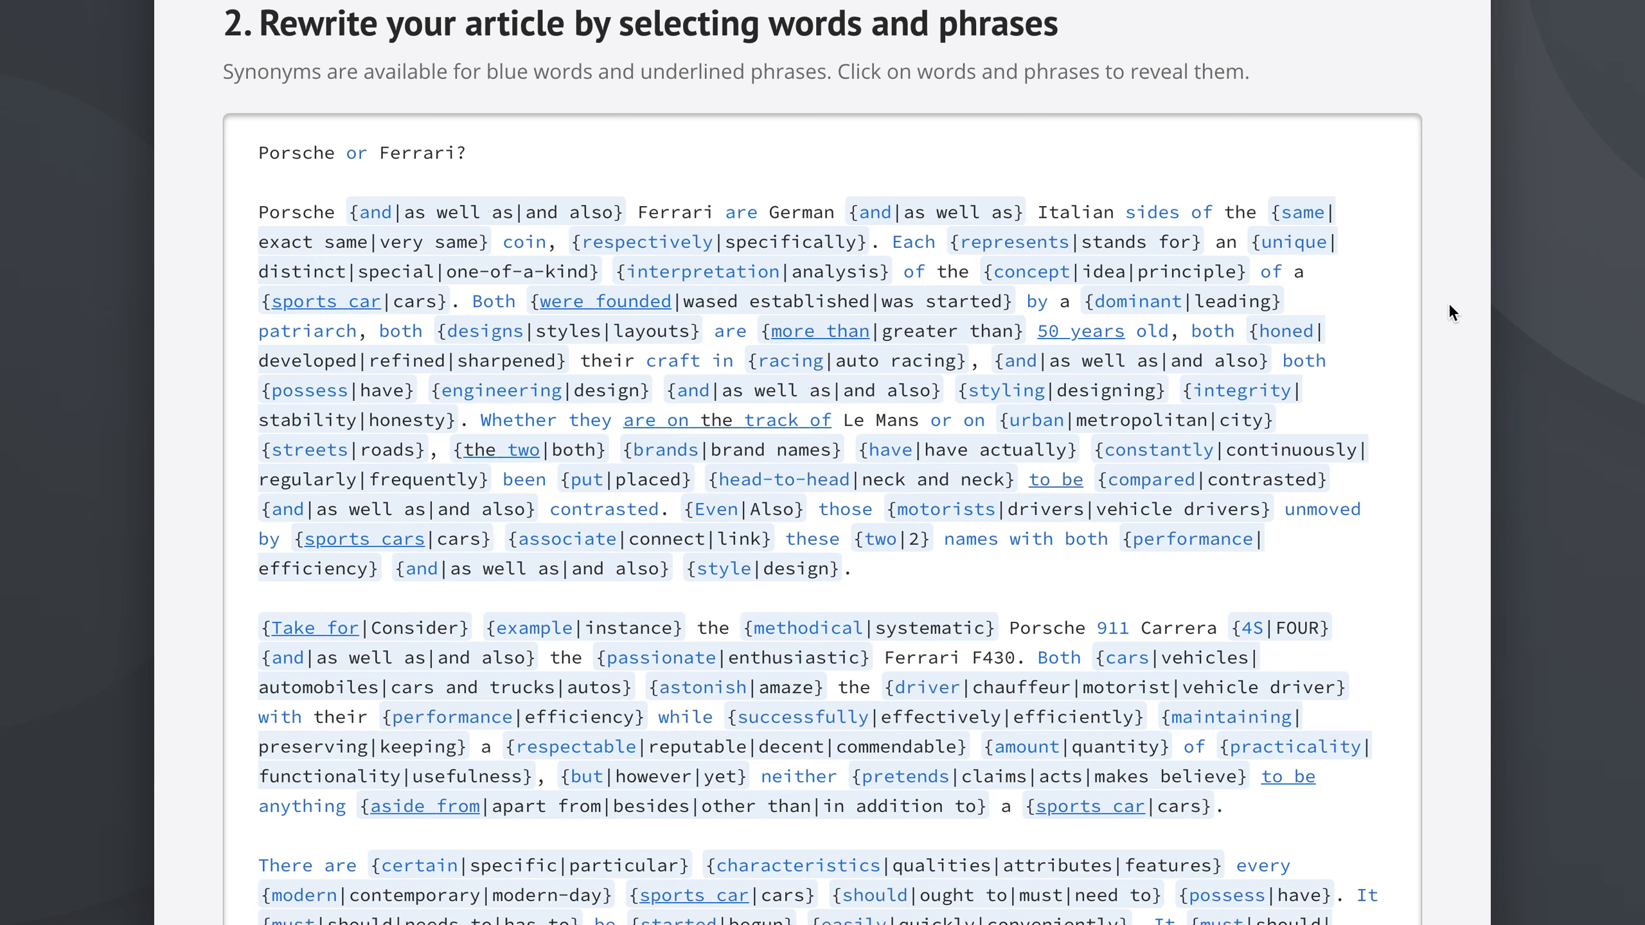
Save the rewritten project for later, overwriting the previously saved project
{"action": "scroll", "coordinate": [1451, 312], "scroll_direction": "up", "scroll_amount": 2}
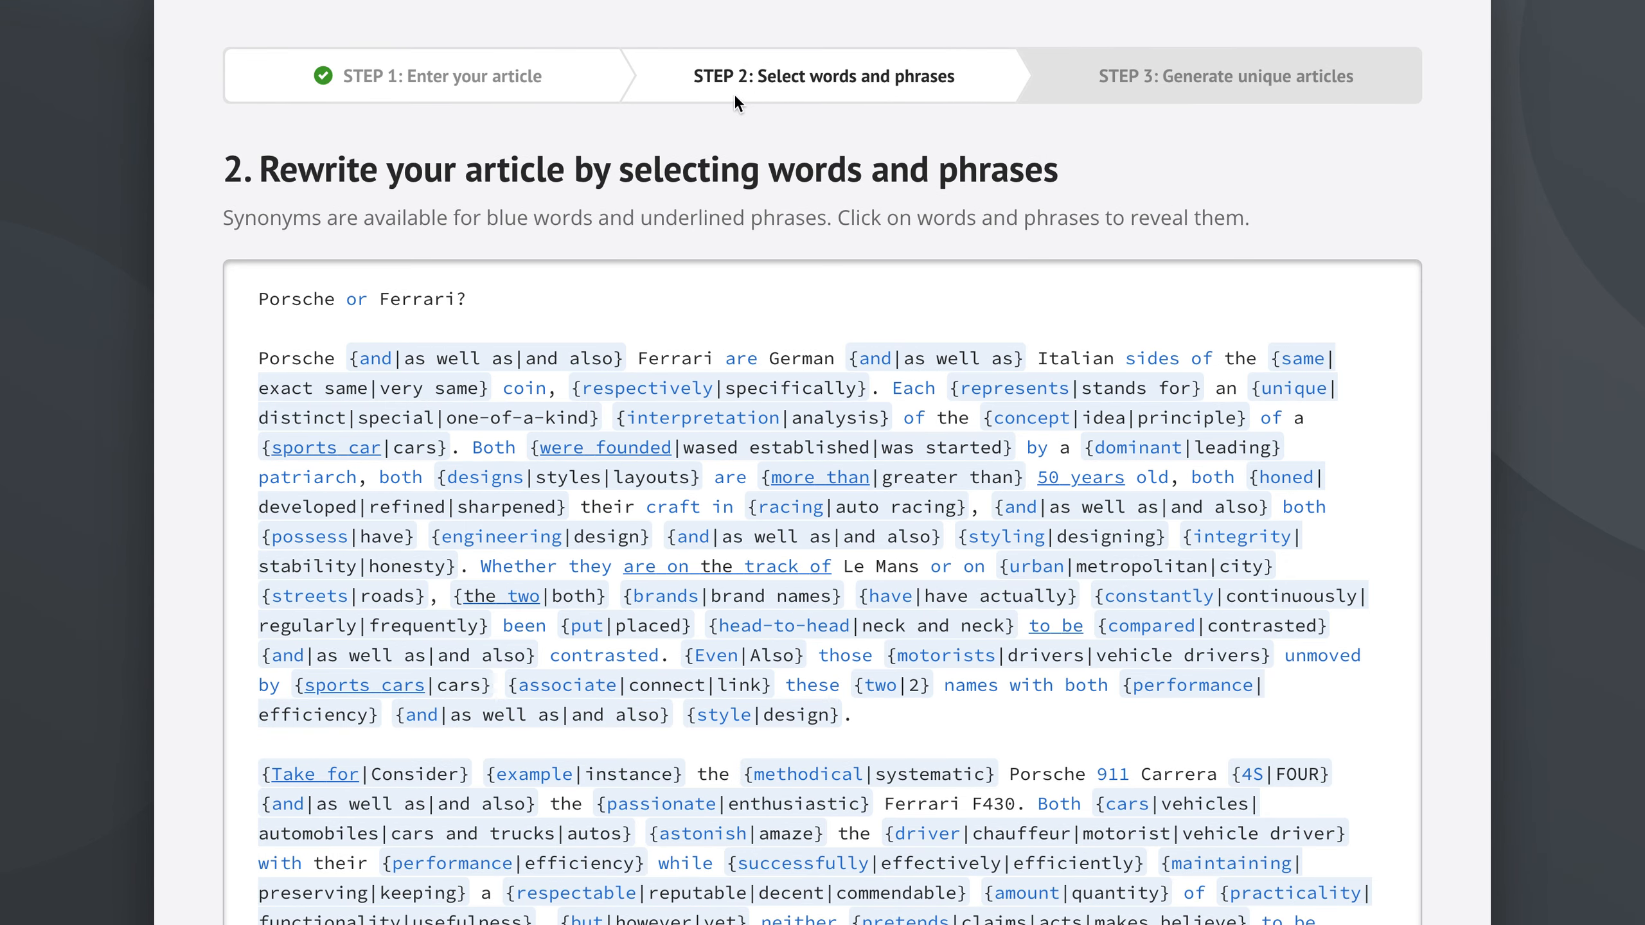
{"action": "scroll", "coordinate": [1452, 374], "scroll_direction": "down", "scroll_amount": 3}
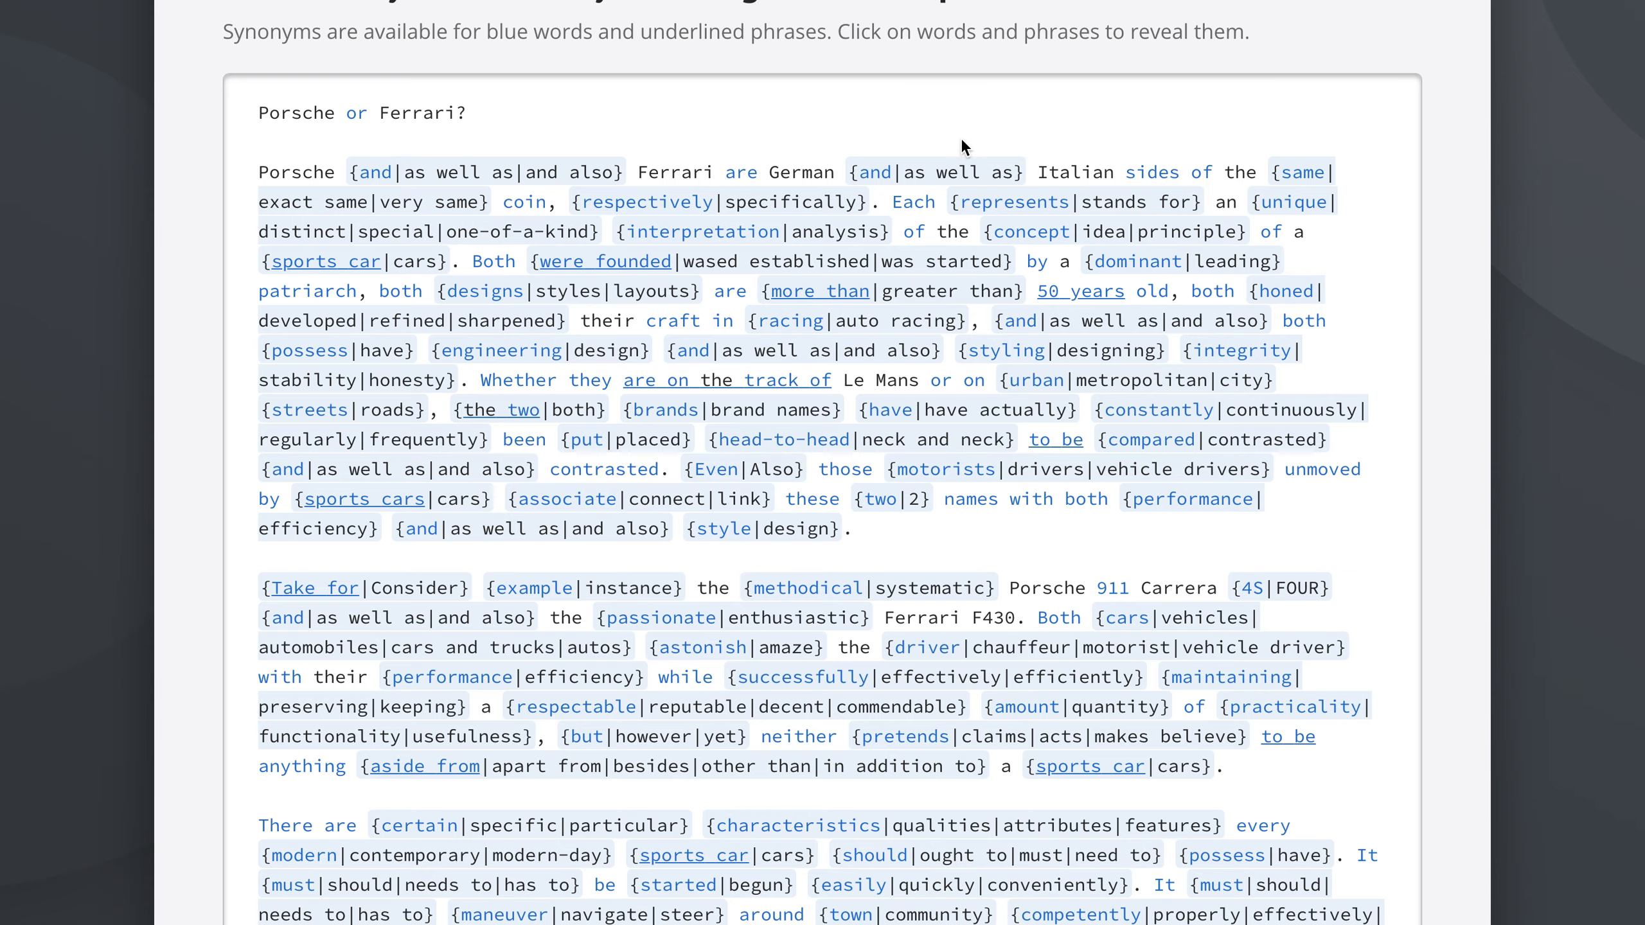
{"action": "scroll", "coordinate": [1444, 281], "scroll_direction": "down", "scroll_amount": 20}
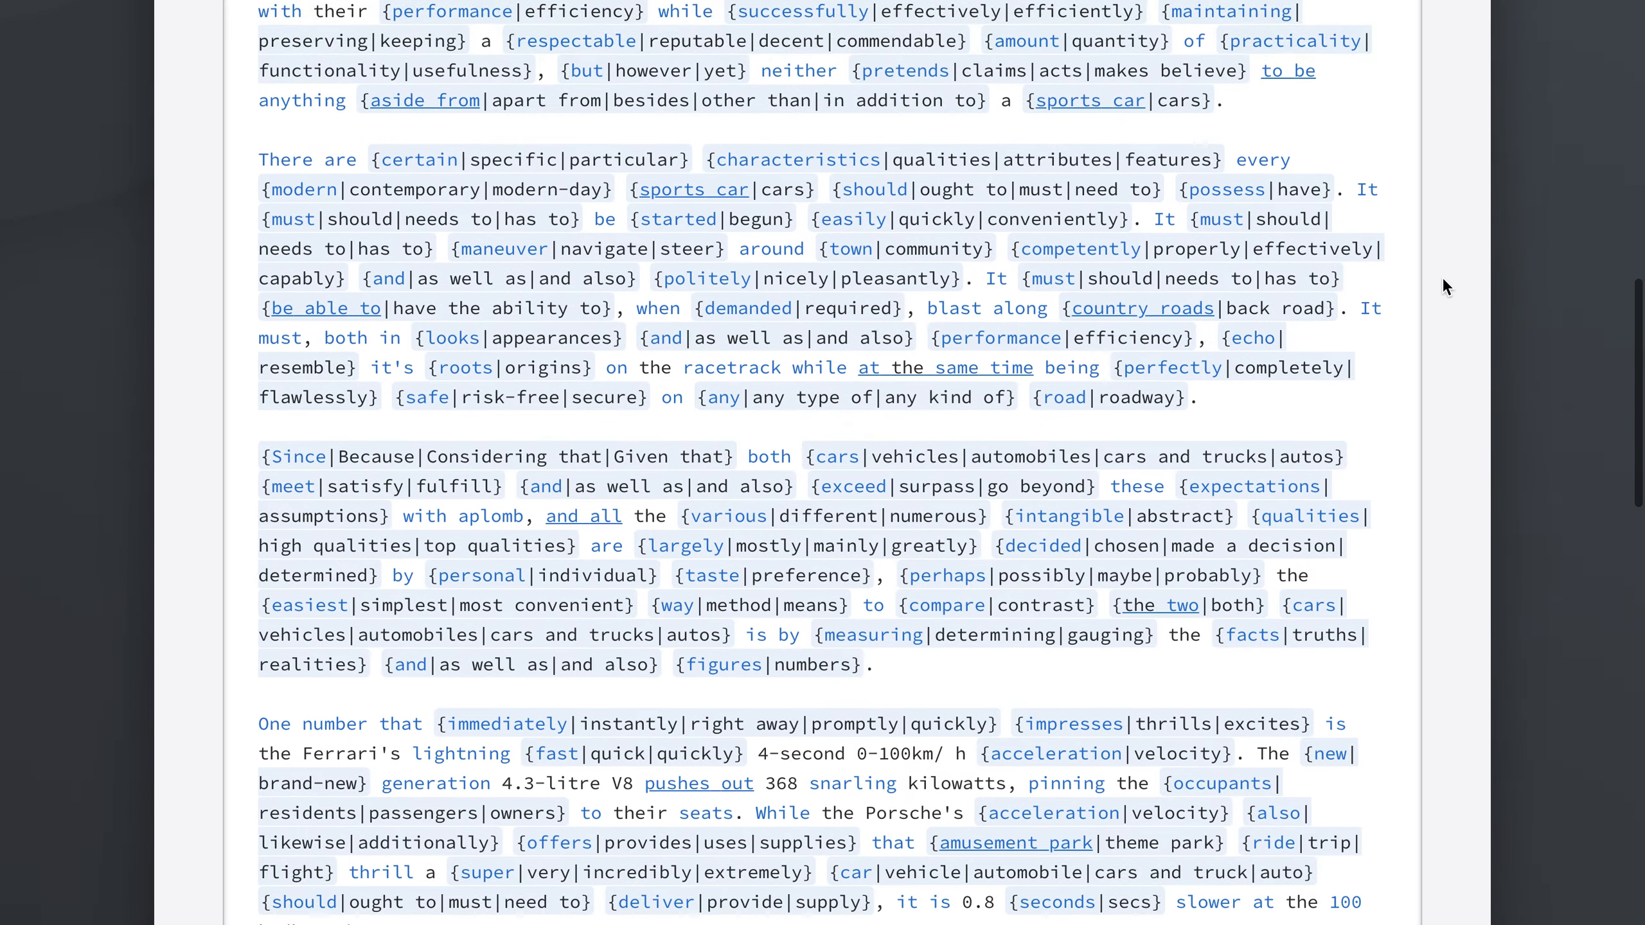
{"action": "scroll", "coordinate": [1444, 282], "scroll_direction": "down", "scroll_amount": 10}
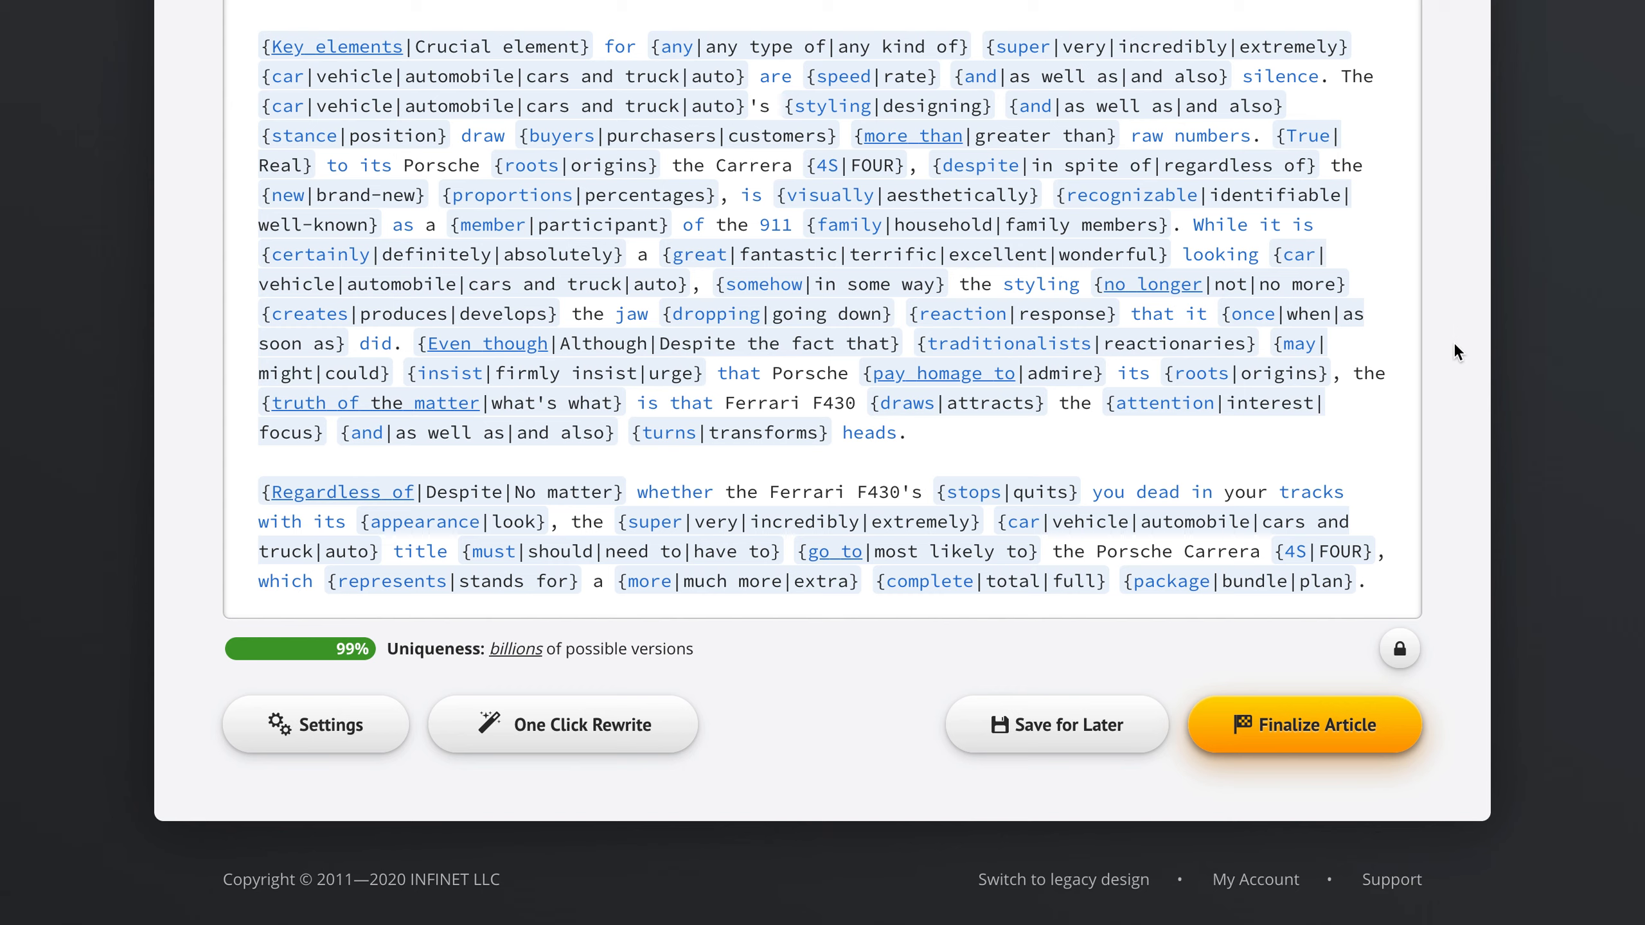
{"action": "left_click", "coordinate": [1065, 729]}
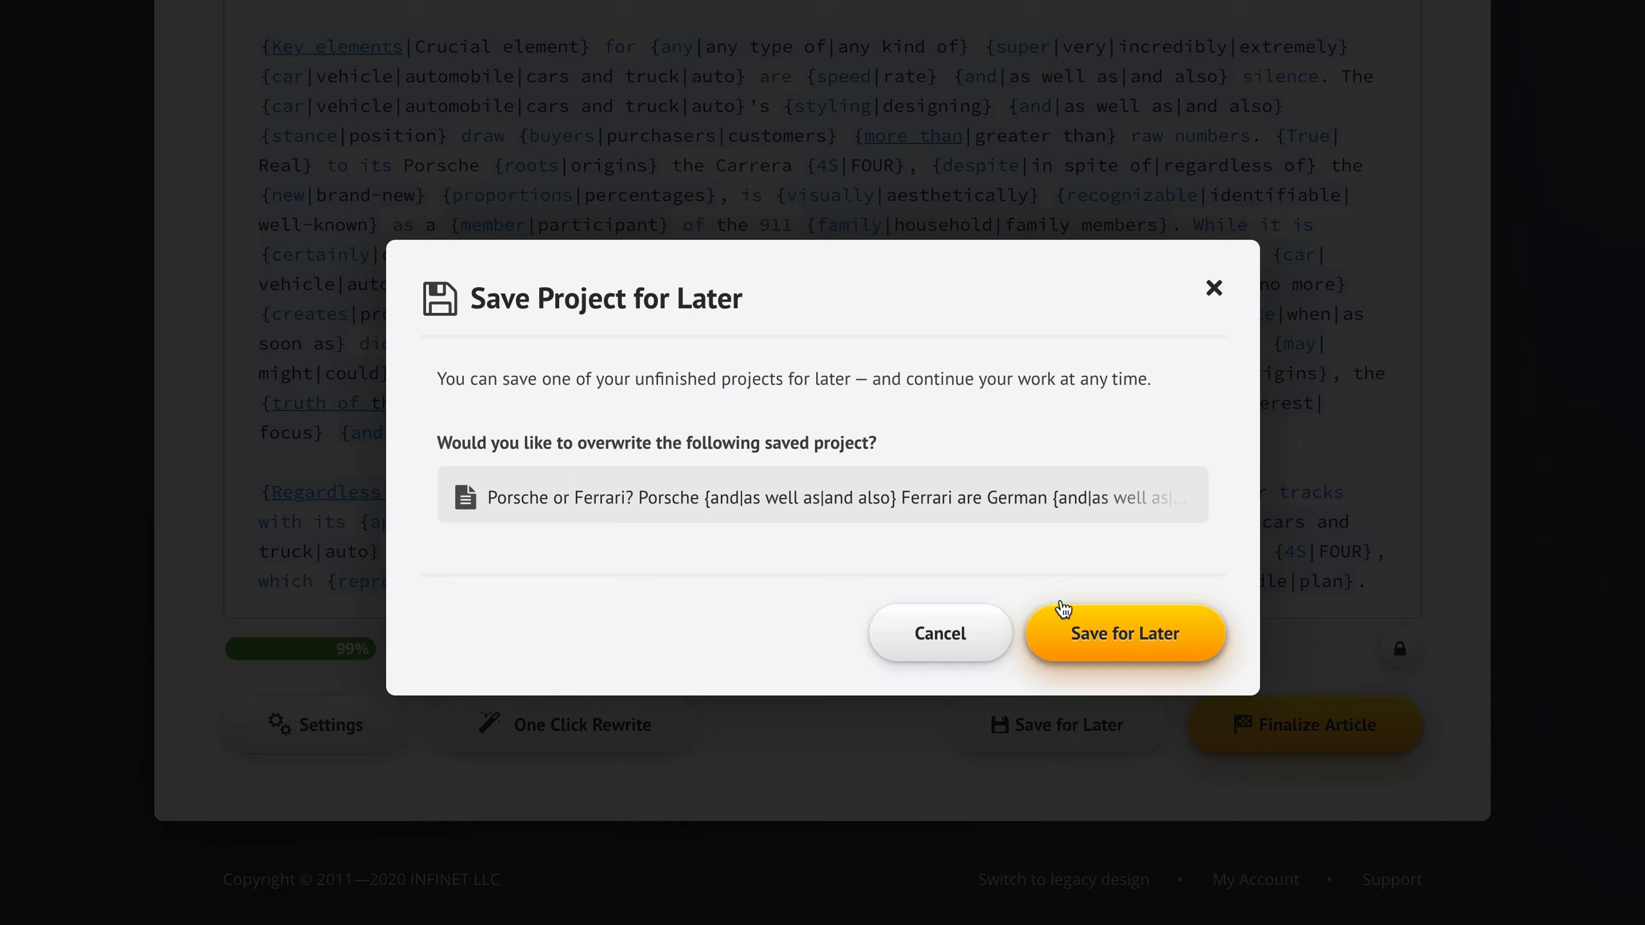
{"action": "left_click", "coordinate": [1100, 629]}
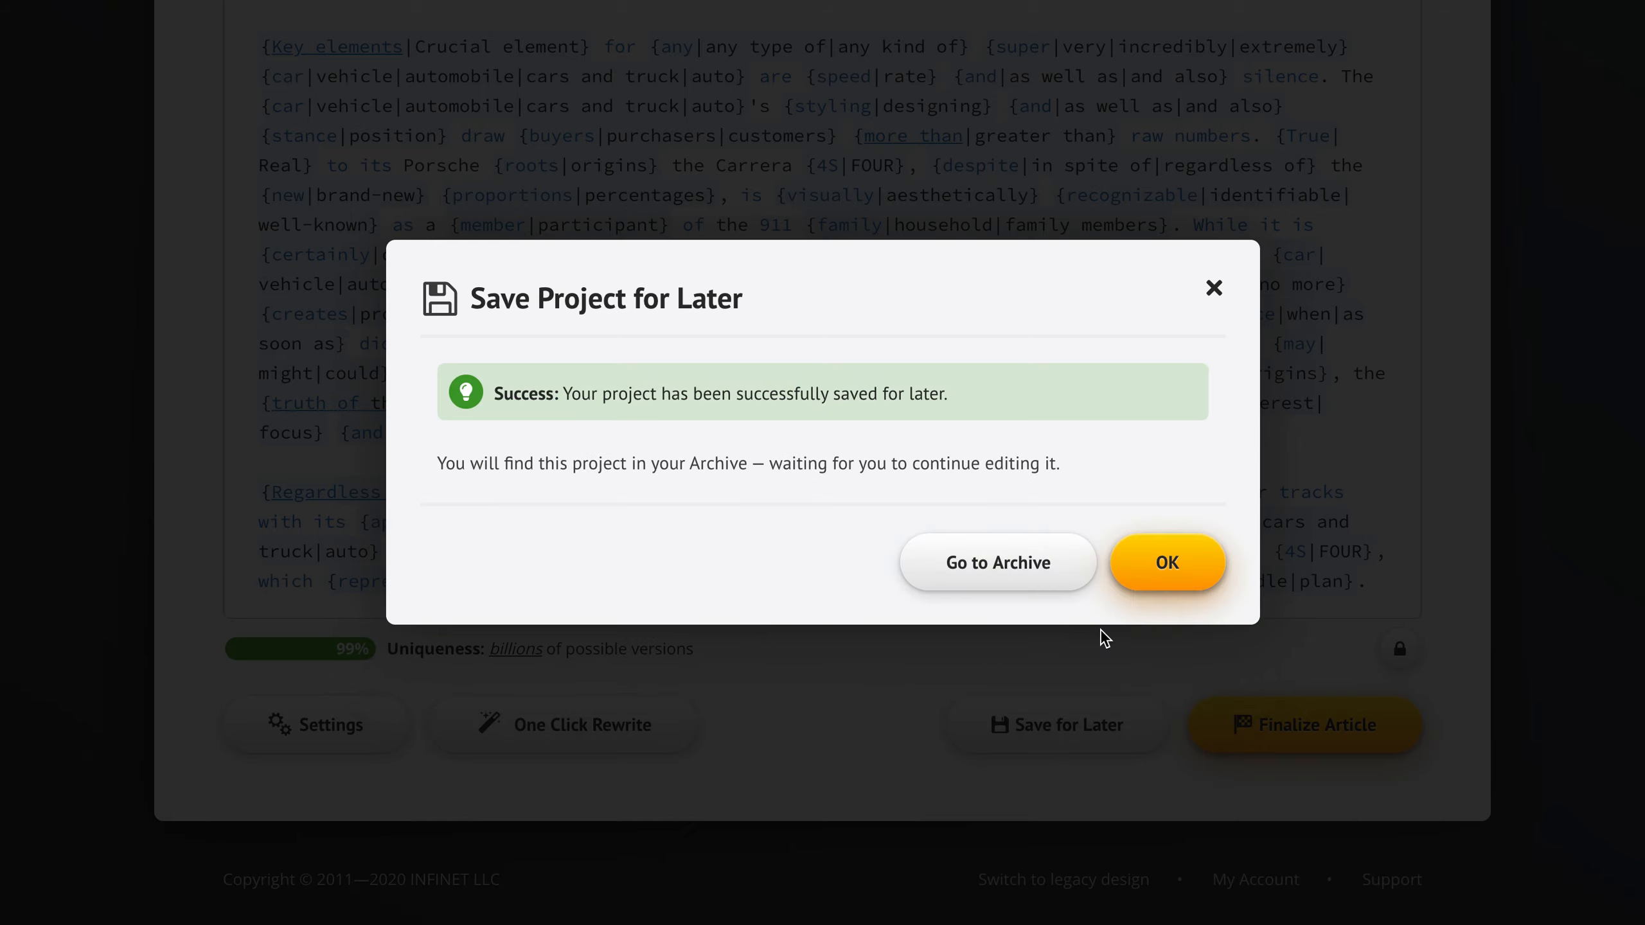
{"action": "left_click", "coordinate": [1164, 566]}
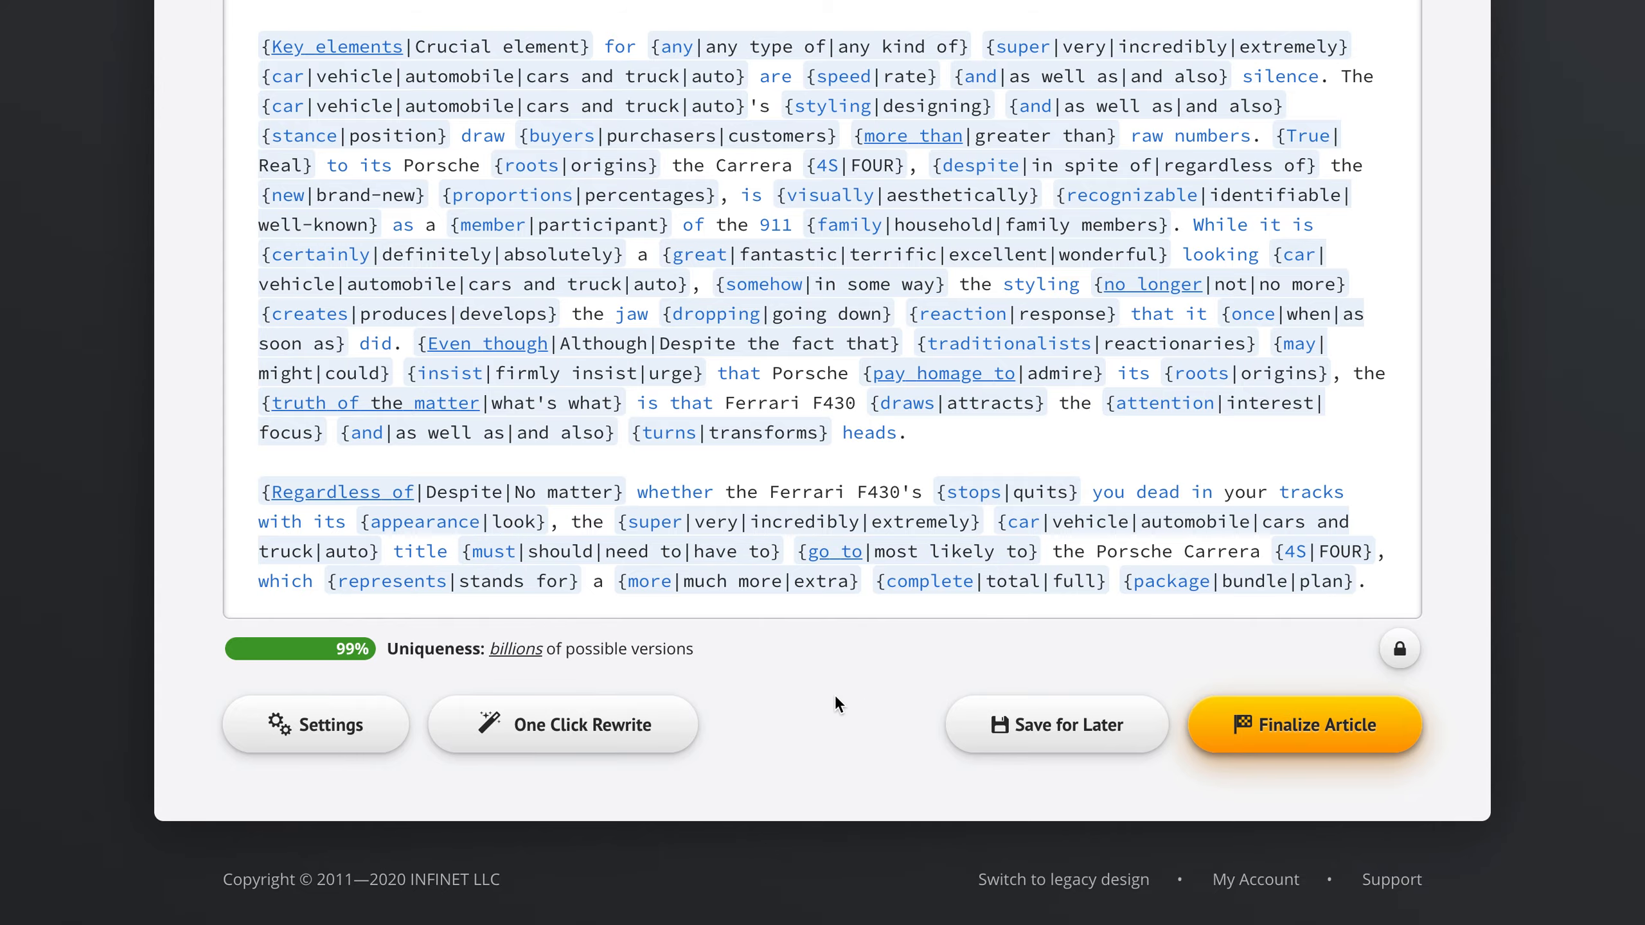
Finalize the rewritten article to proceed to generating unique versions, and dismiss the success notice
{"action": "scroll", "coordinate": [1461, 410], "scroll_direction": "up", "scroll_amount": 15}
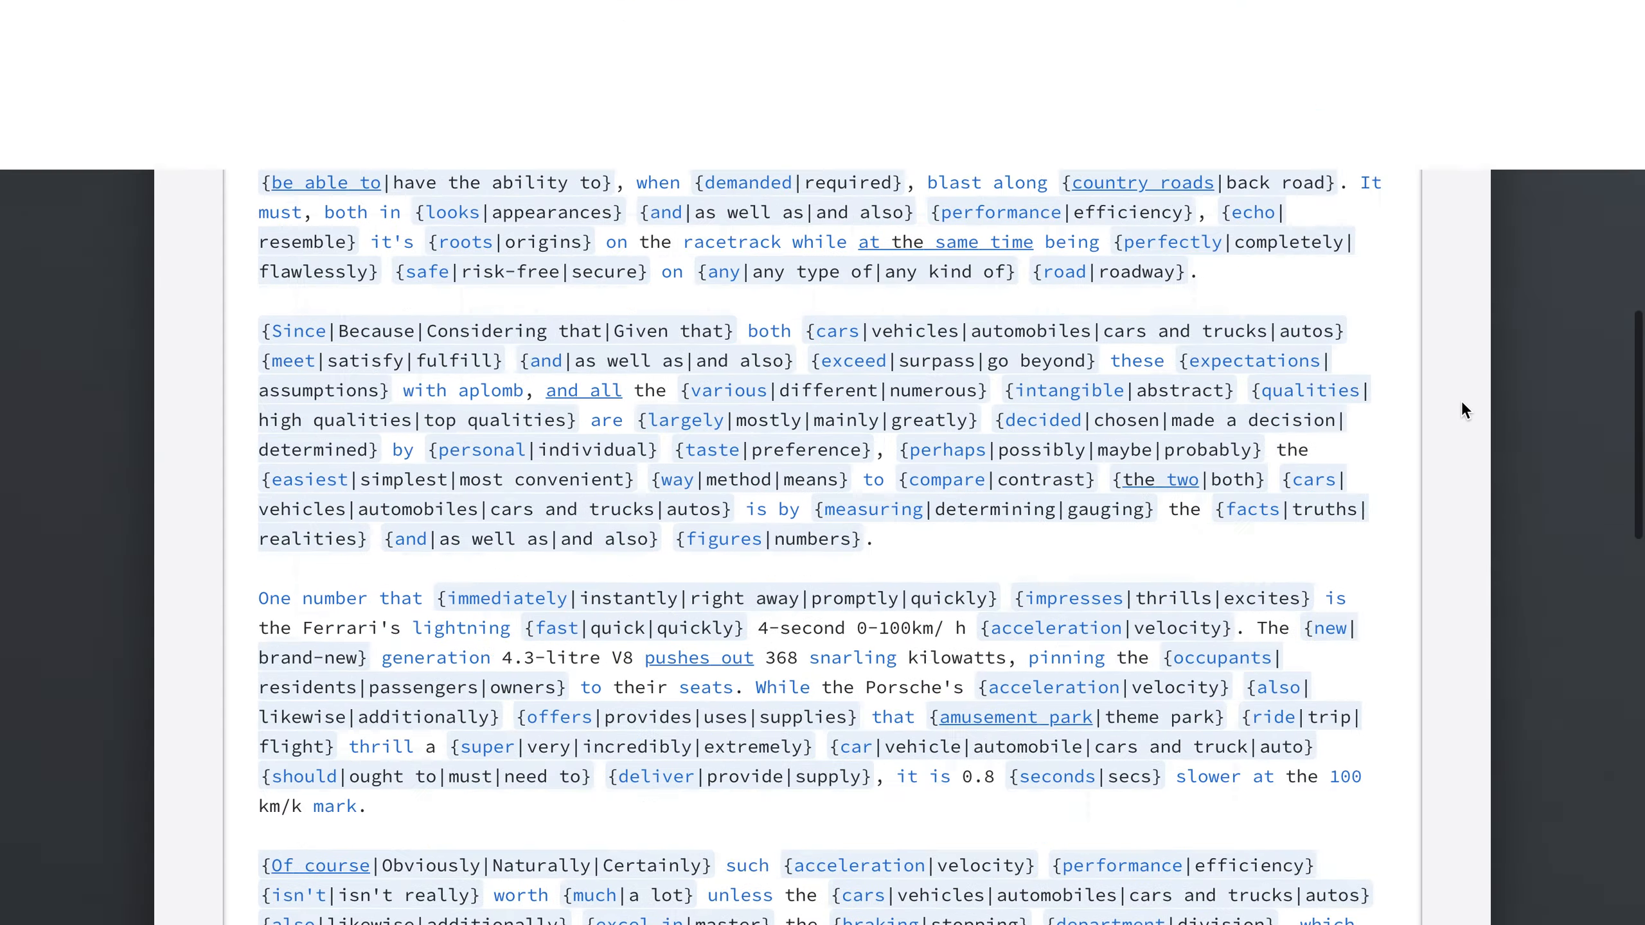
{"action": "scroll", "coordinate": [1462, 409], "scroll_direction": "up", "scroll_amount": 4}
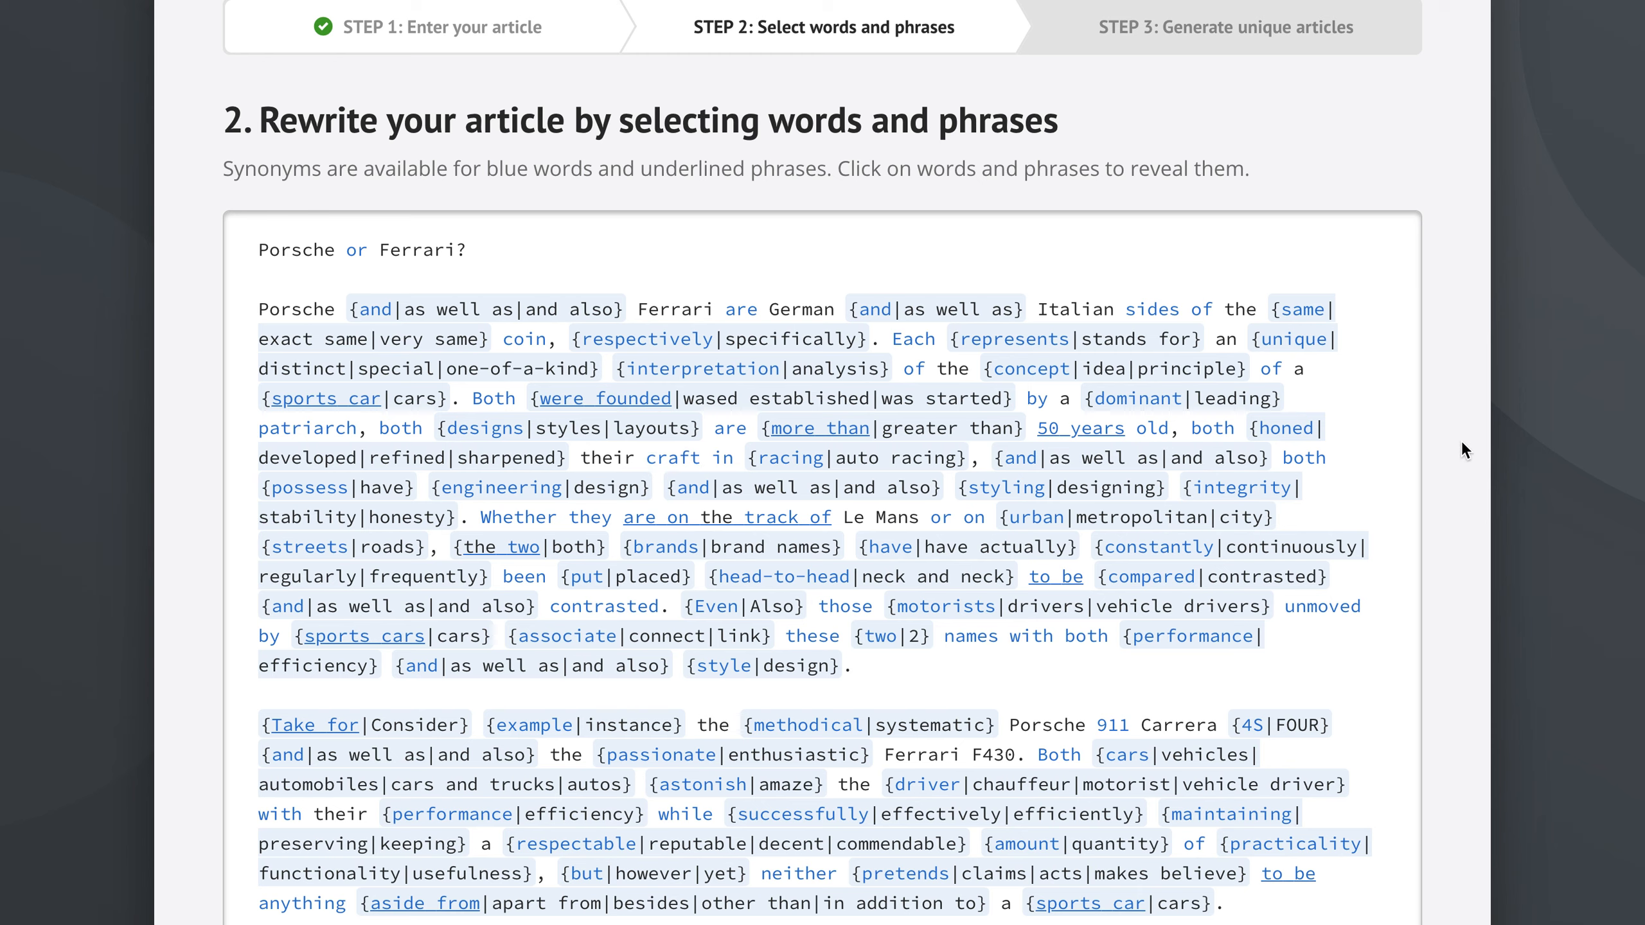
{"action": "scroll", "coordinate": [1456, 517], "scroll_direction": "down", "scroll_amount": 20}
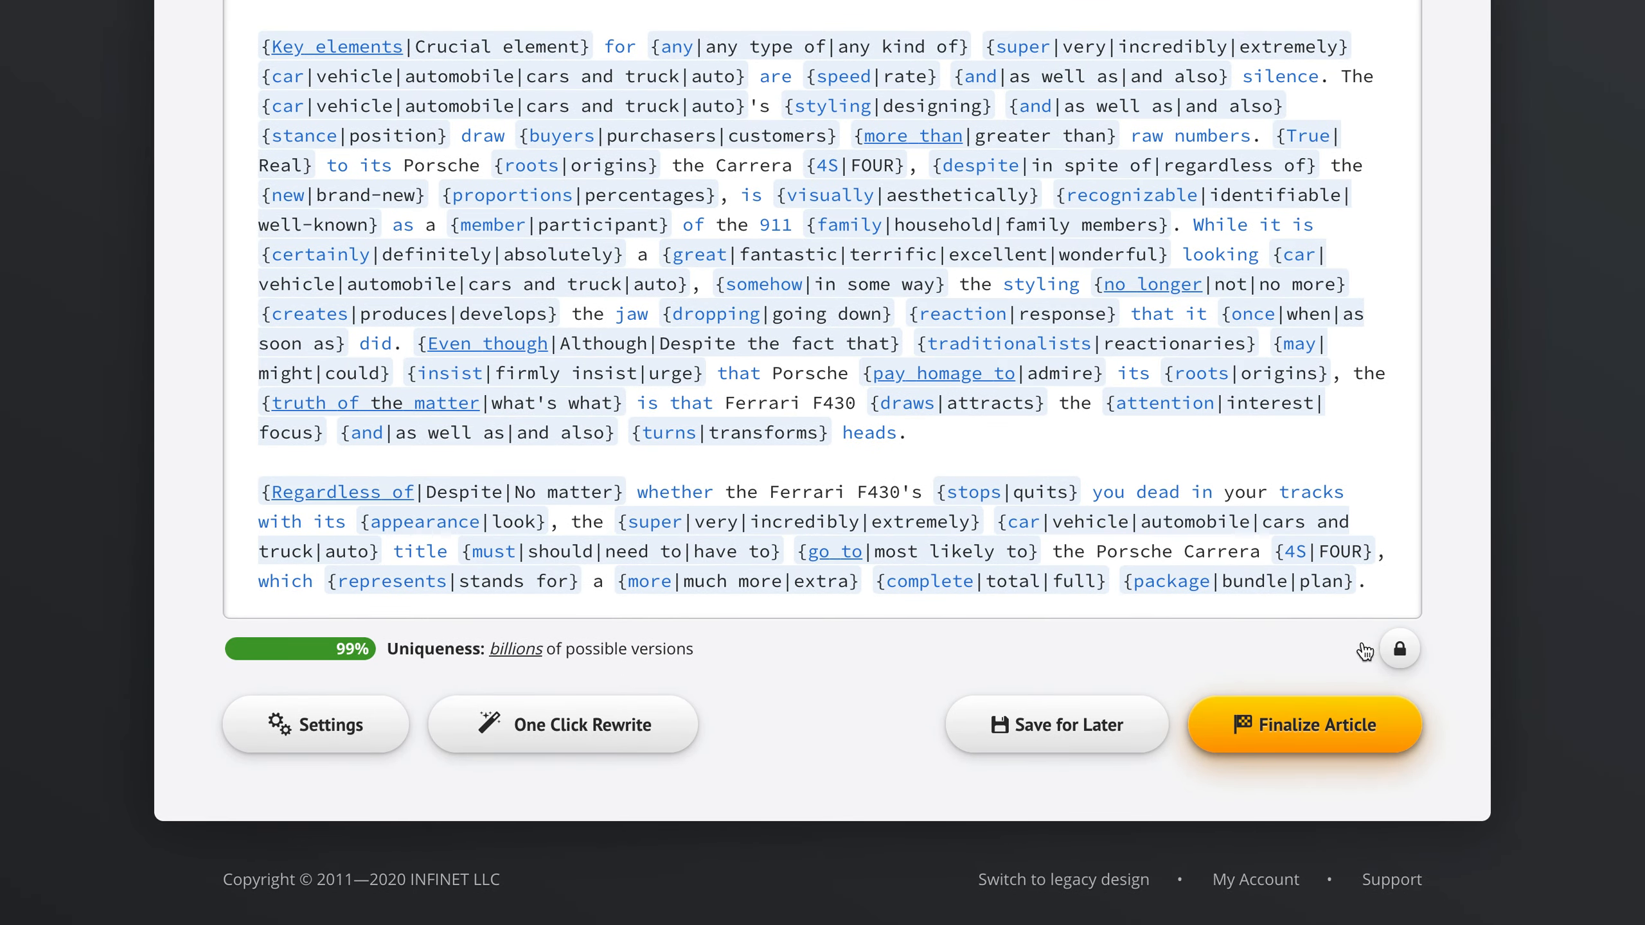
{"action": "left_click", "coordinate": [1296, 735]}
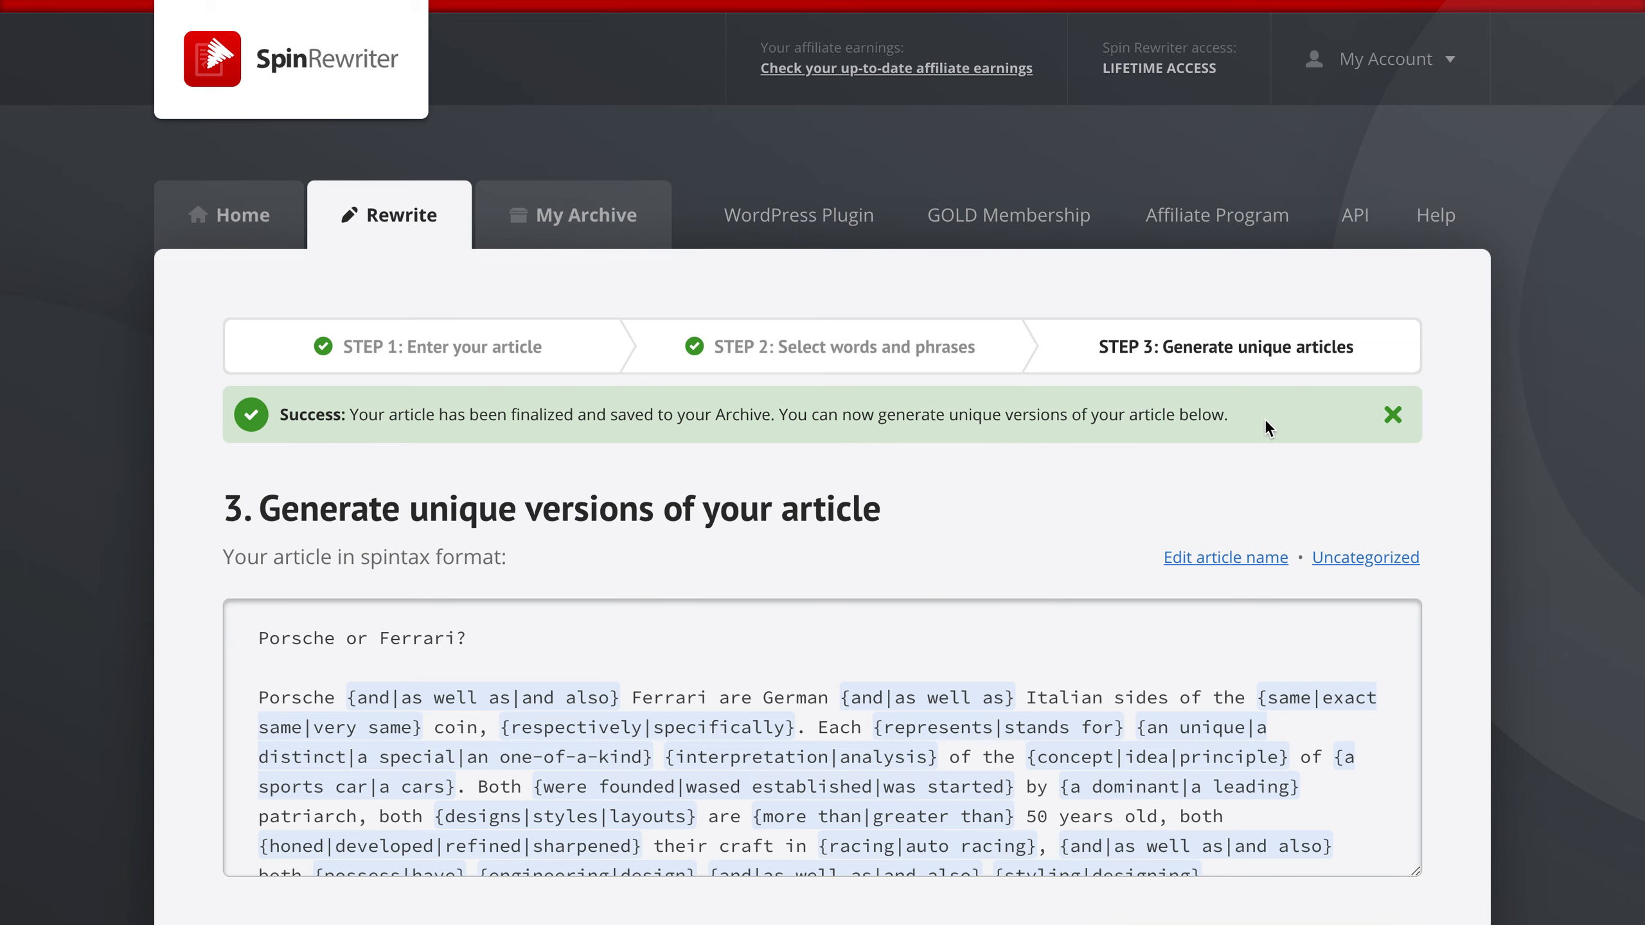
{"action": "left_click", "coordinate": [1392, 414]}
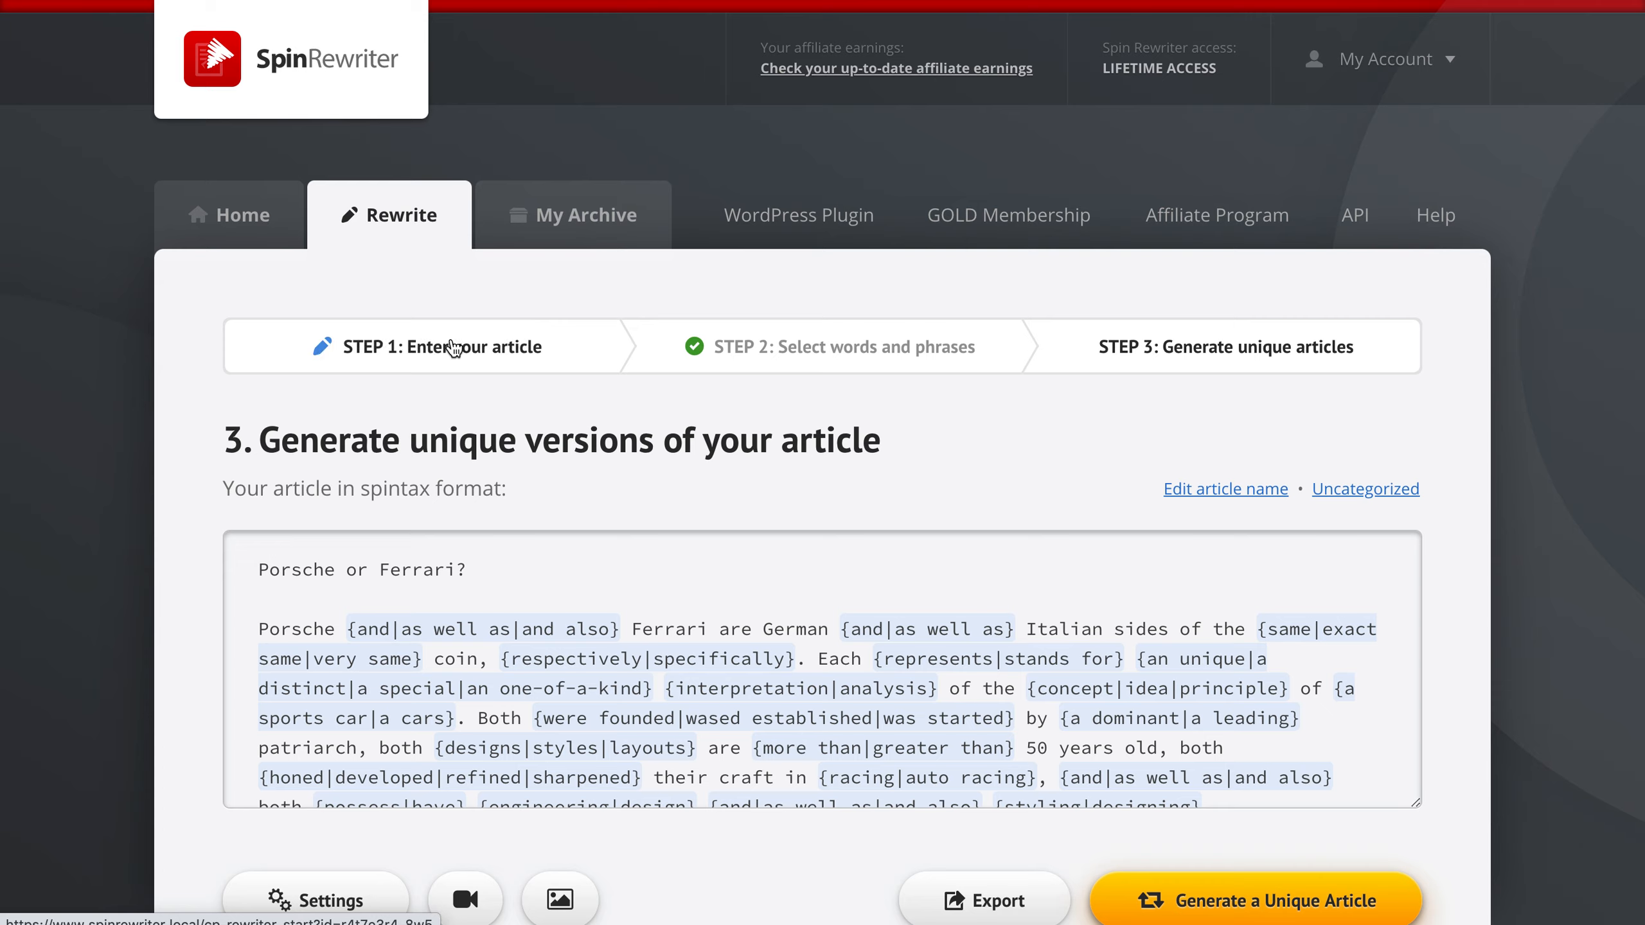
Request a return to Step 2 for more editing and cancel it, staying with the finalized article
{"action": "left_click", "coordinate": [824, 354]}
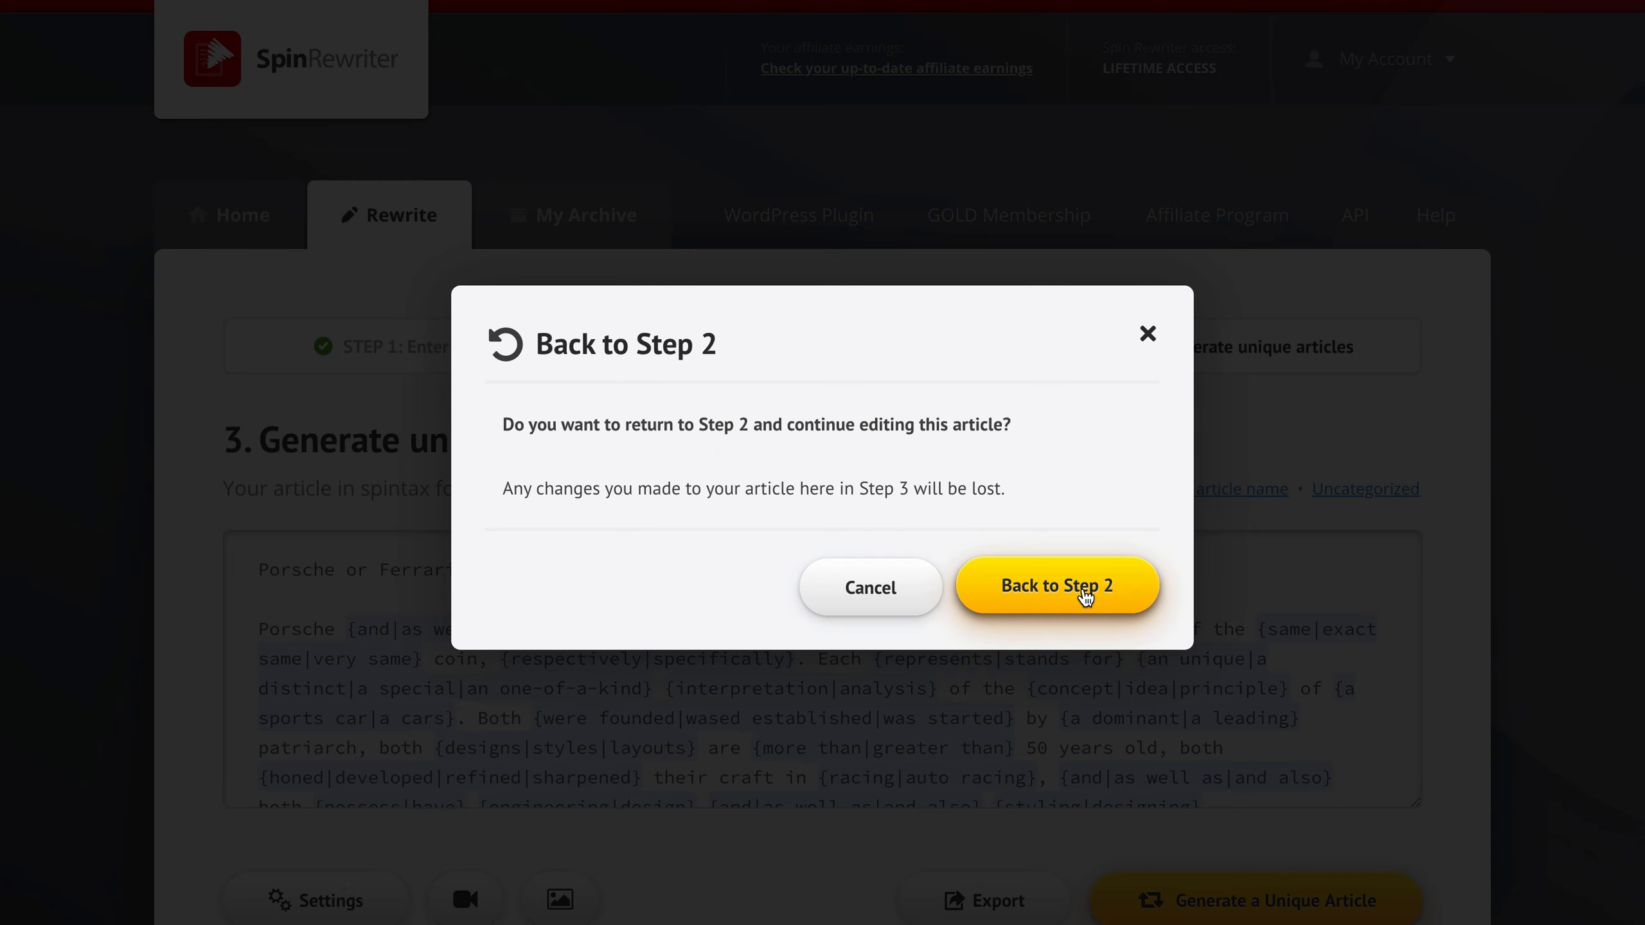
{"action": "left_click", "coordinate": [870, 588]}
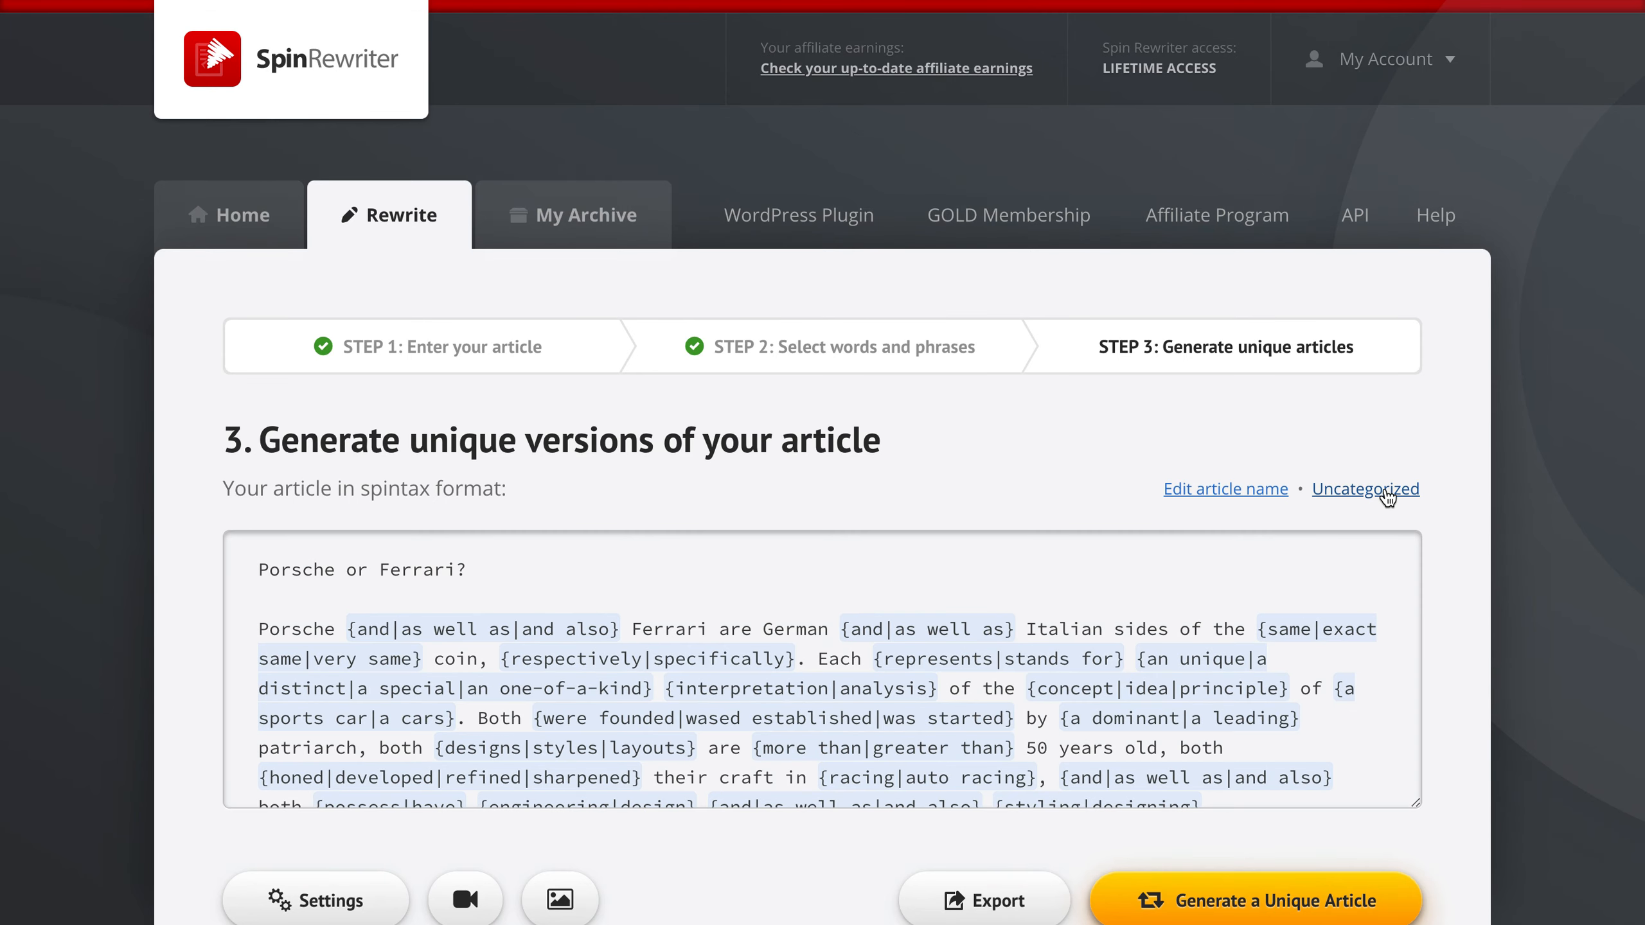
{"action": "scroll", "coordinate": [1458, 499], "scroll_direction": "down", "scroll_amount": 5}
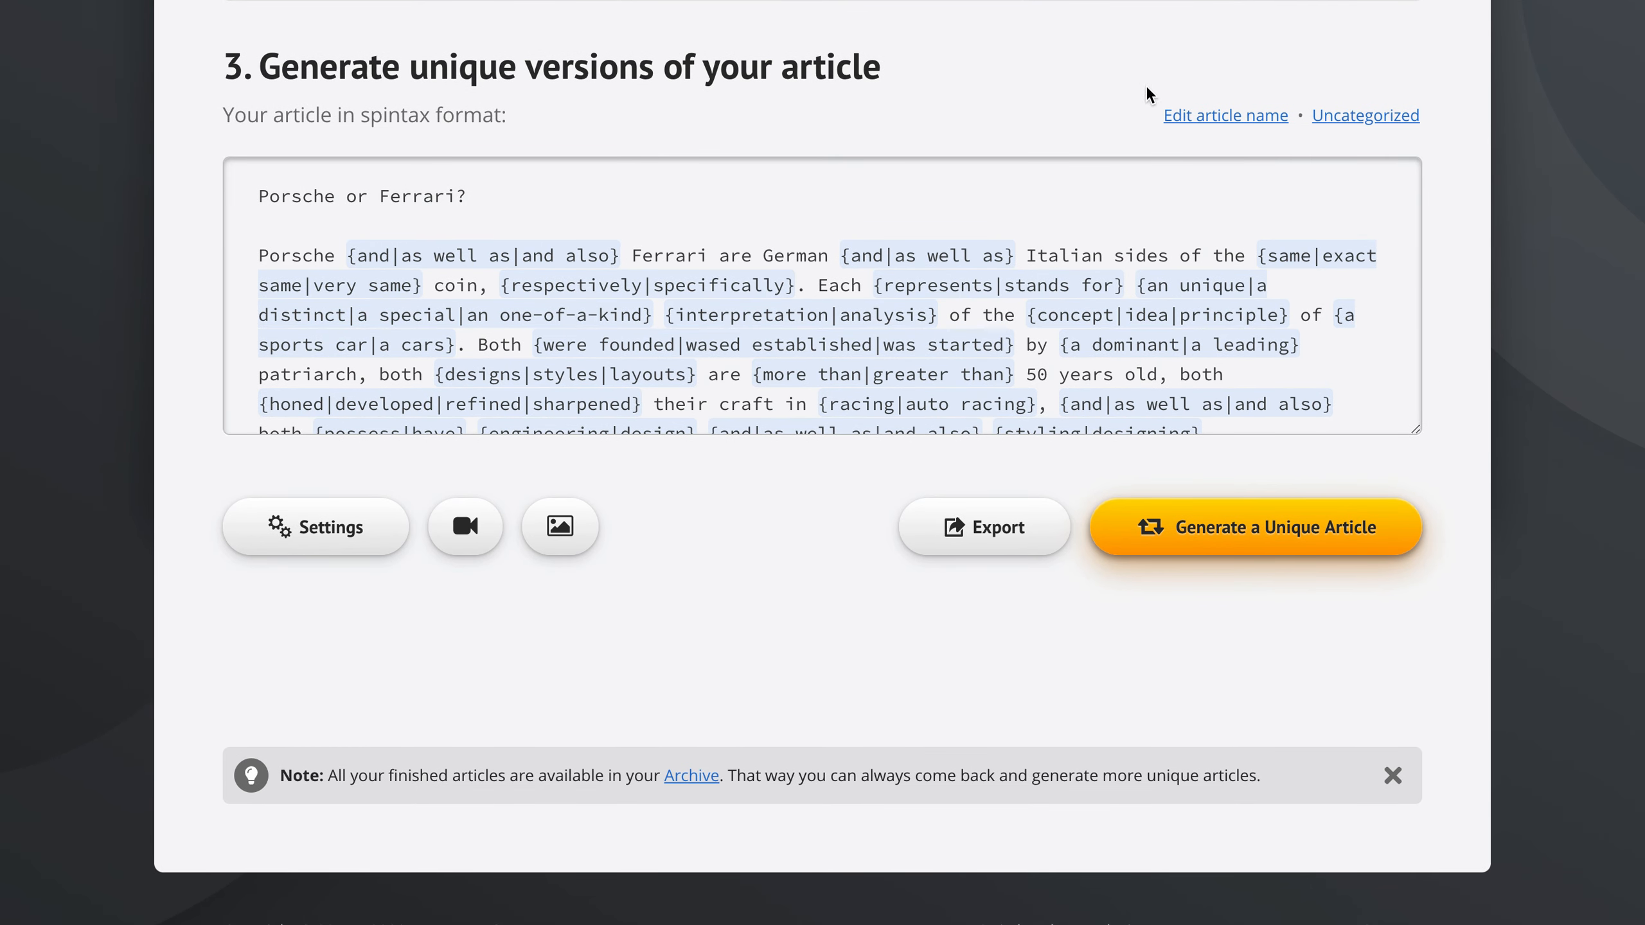
Rename the article as "Porsche or Ferrari?", removing the rest of its name
{"action": "left_click", "coordinate": [1245, 122]}
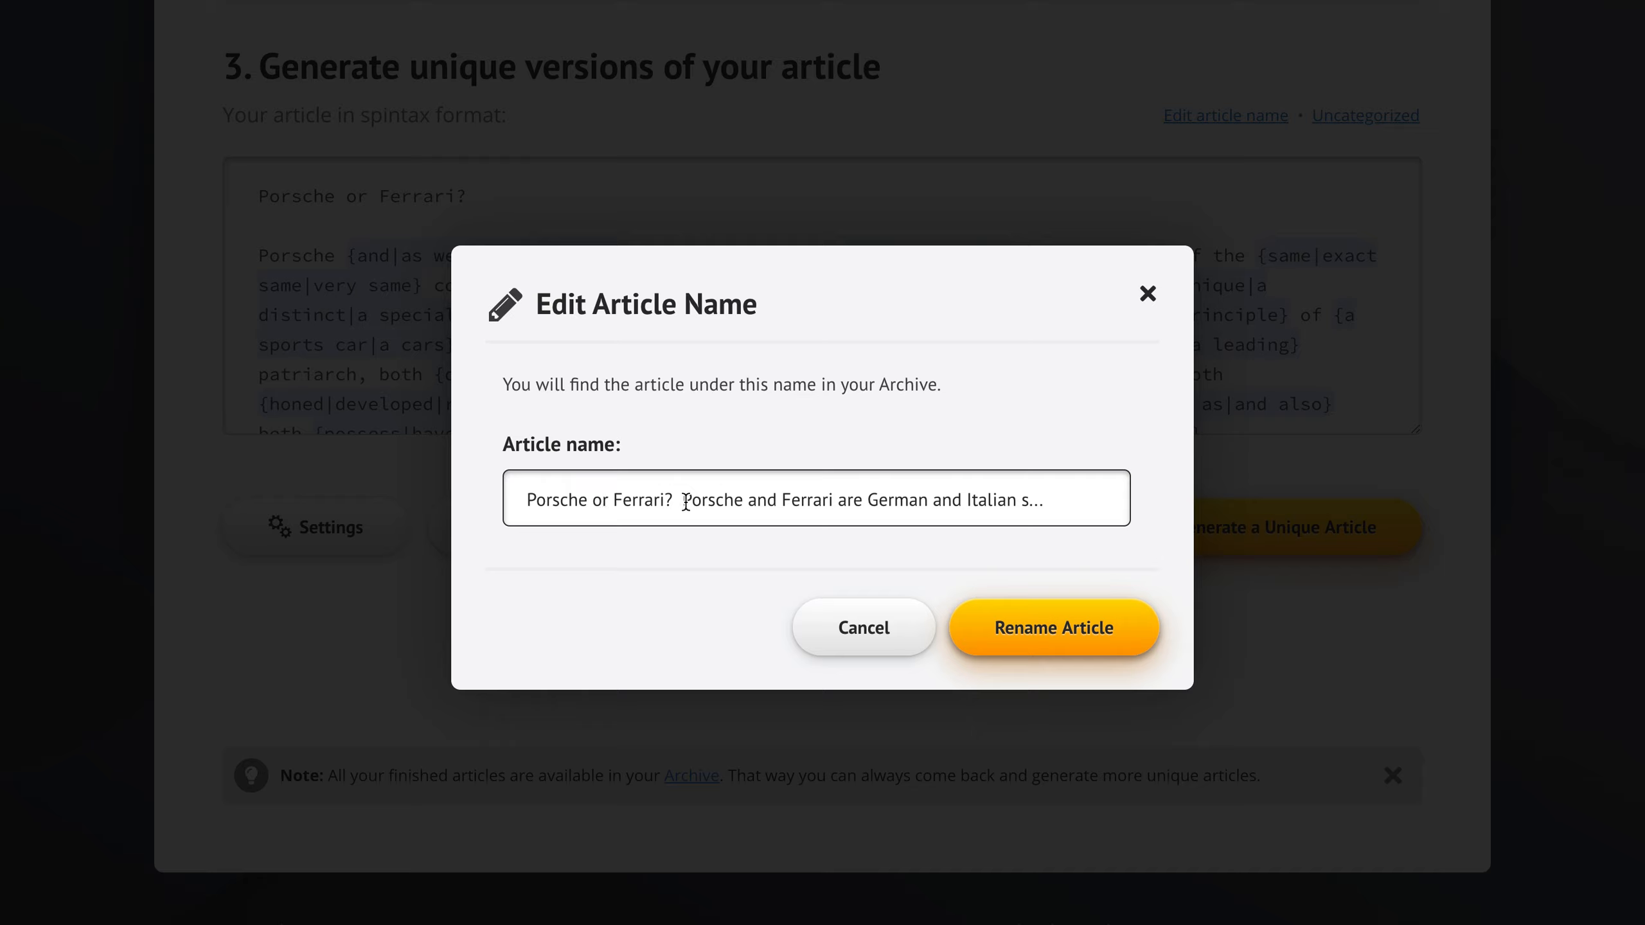
{"action": "left_click_drag", "start_coordinate": [687, 503], "coordinate": [1100, 497]}
{"action": "key", "text": "BackSpace"}
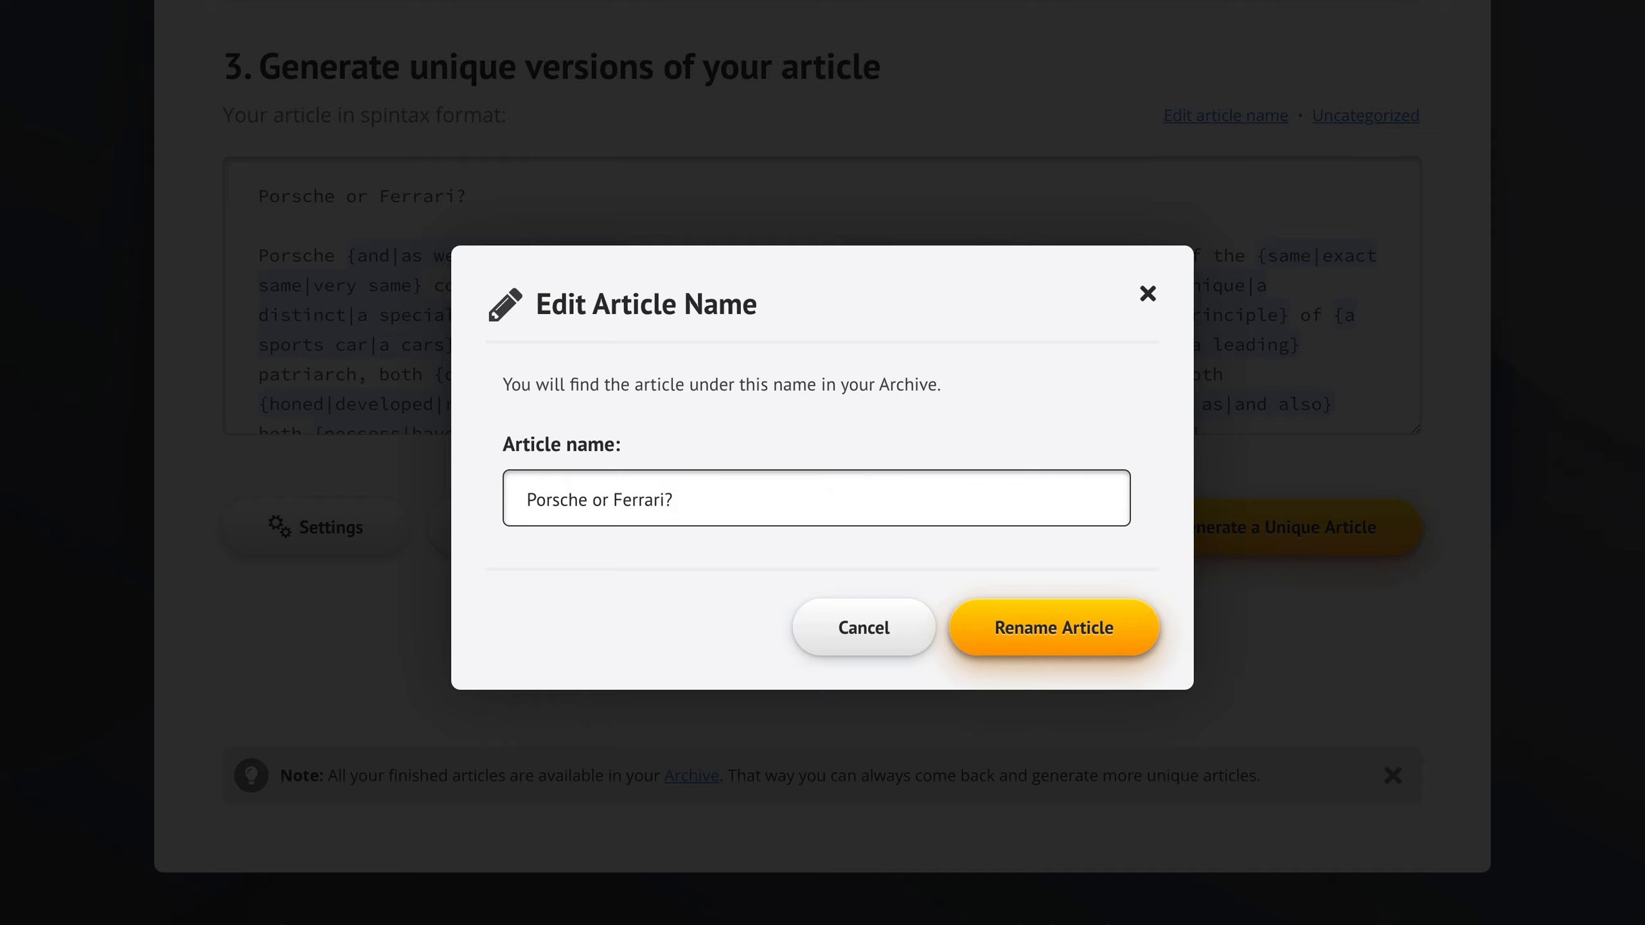
{"action": "left_click", "coordinate": [1064, 632]}
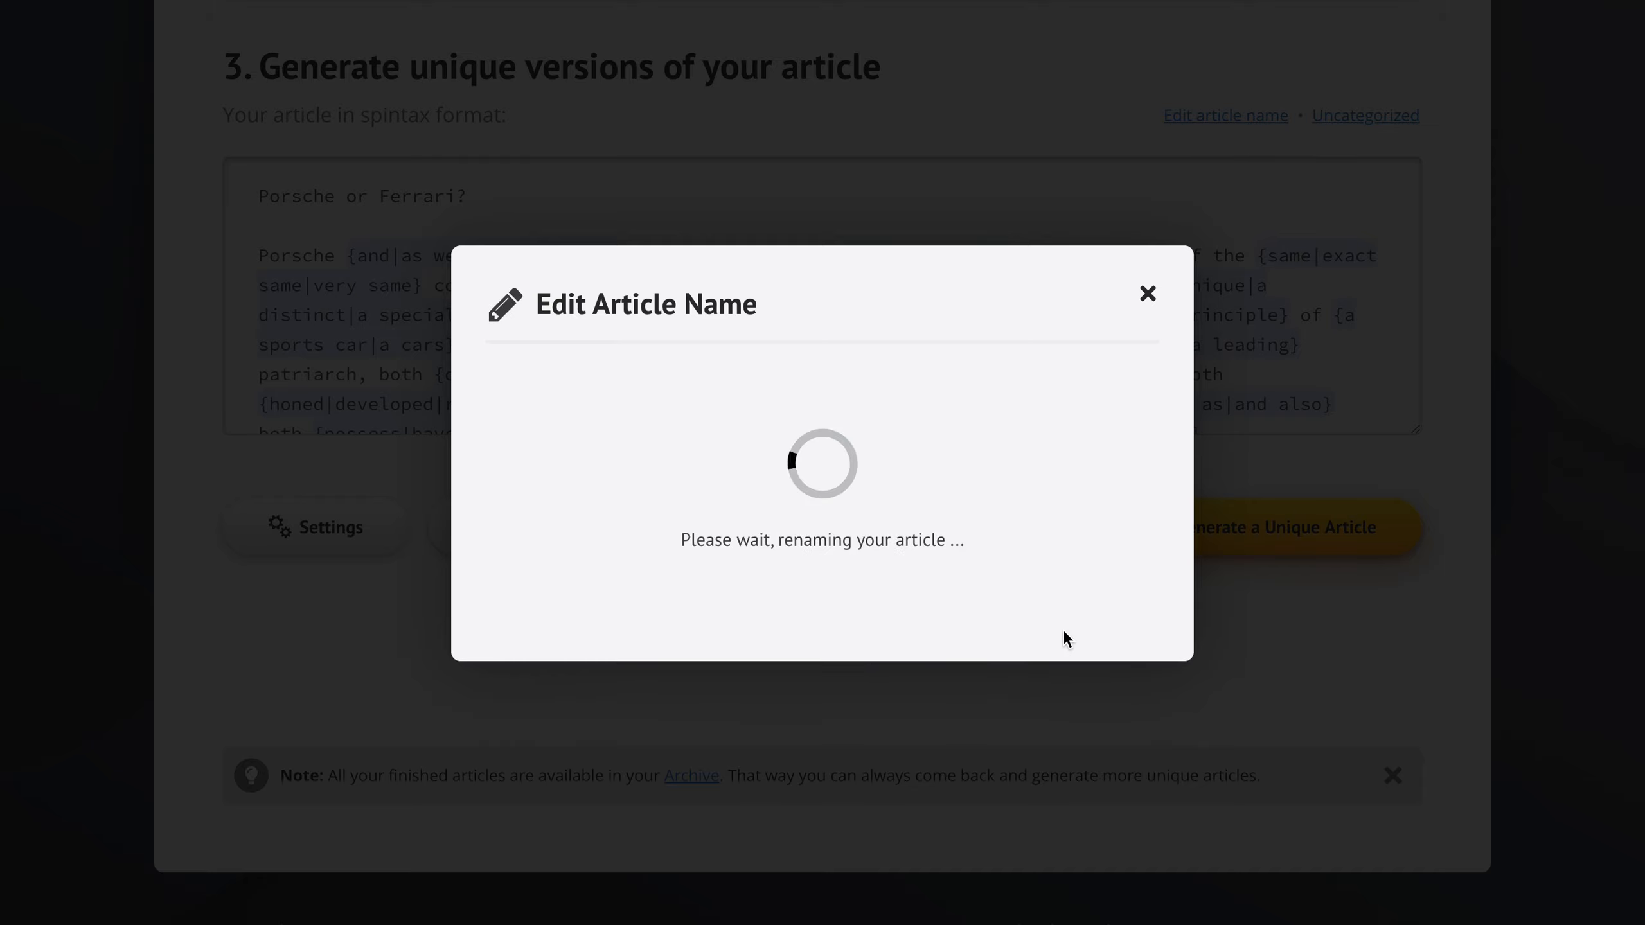
{"action": "left_click", "coordinate": [1092, 575]}
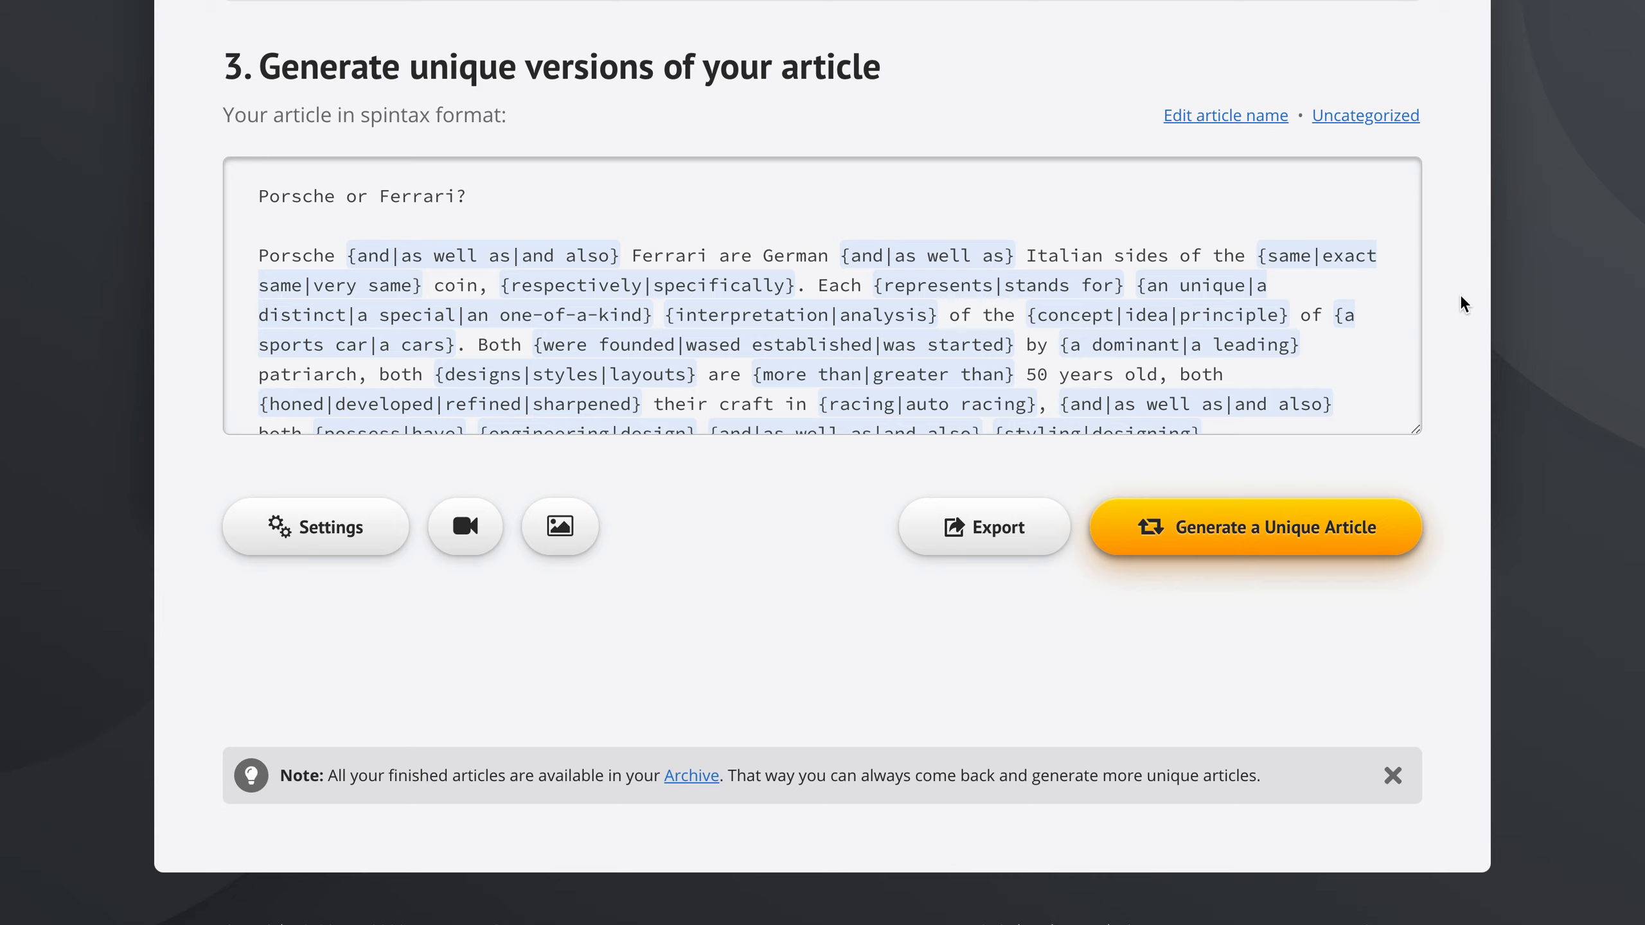
Assign the article to the Cars & Airplanes category and dismiss the success notice
{"action": "left_click", "coordinate": [1358, 115]}
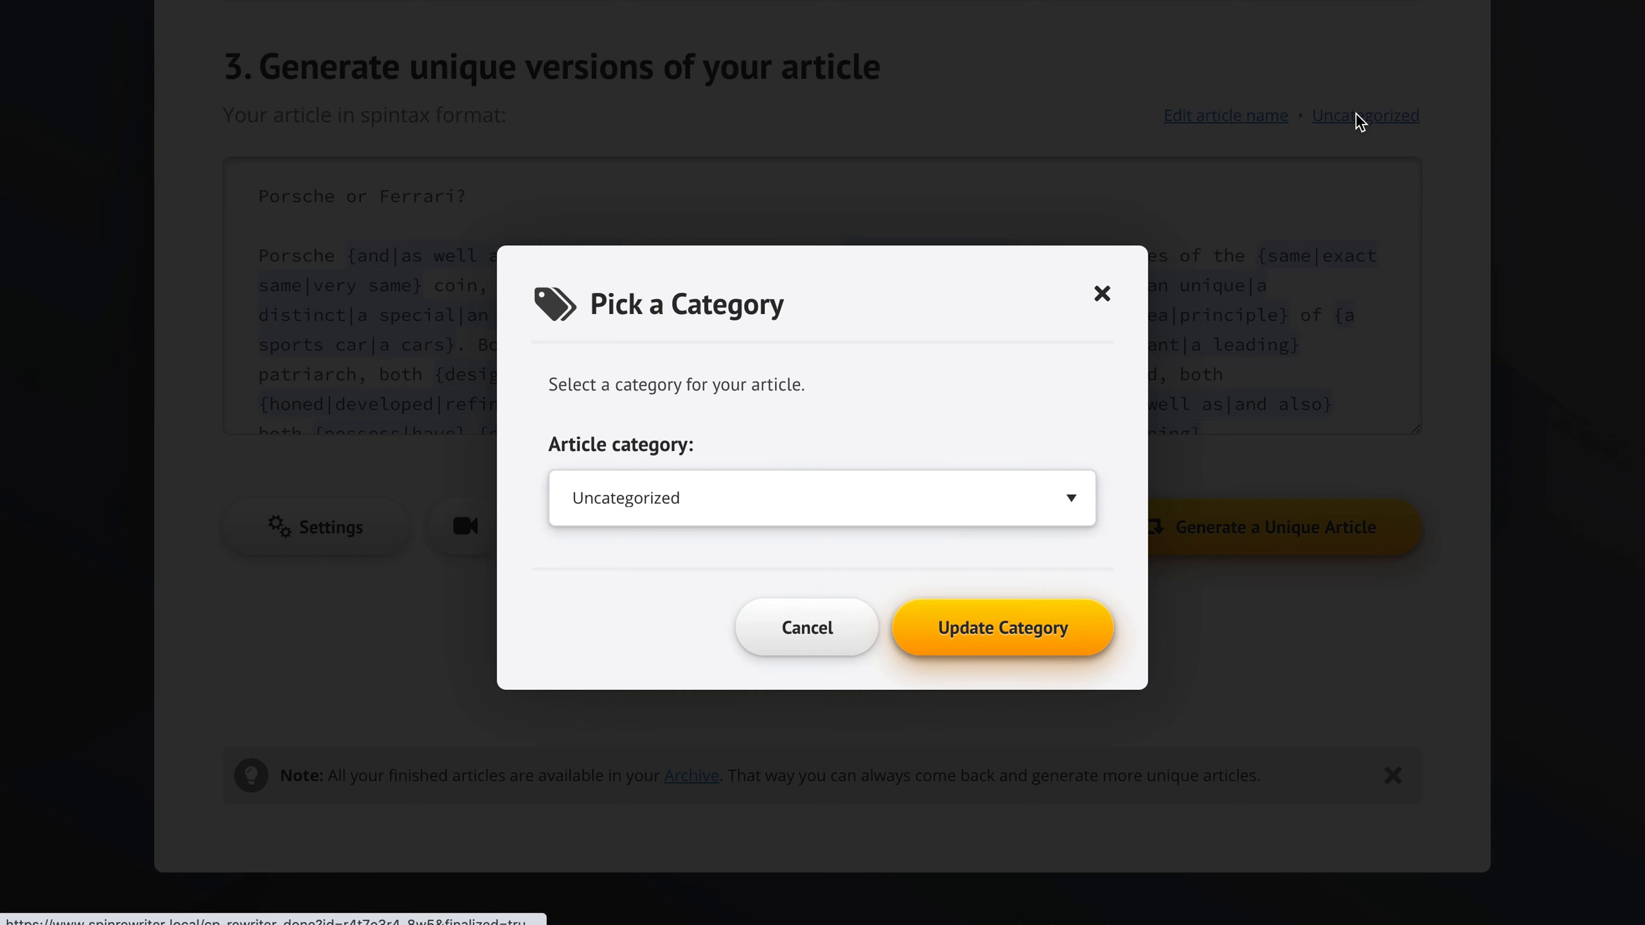
{"action": "left_click", "coordinate": [789, 499]}
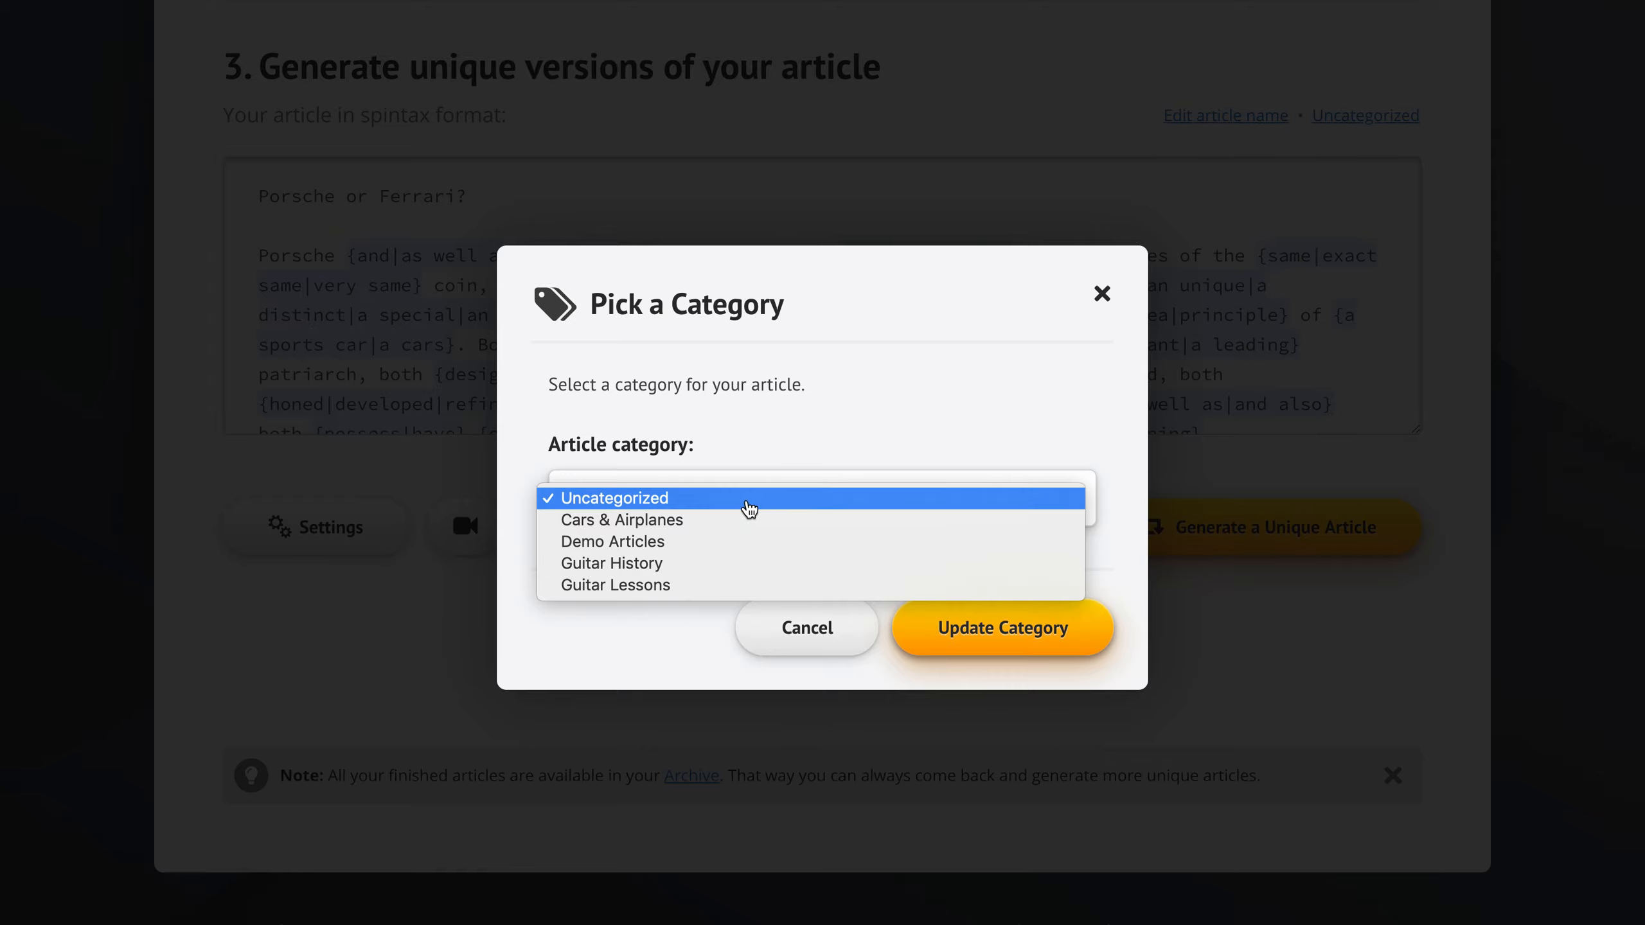
{"action": "left_click", "coordinate": [696, 532]}
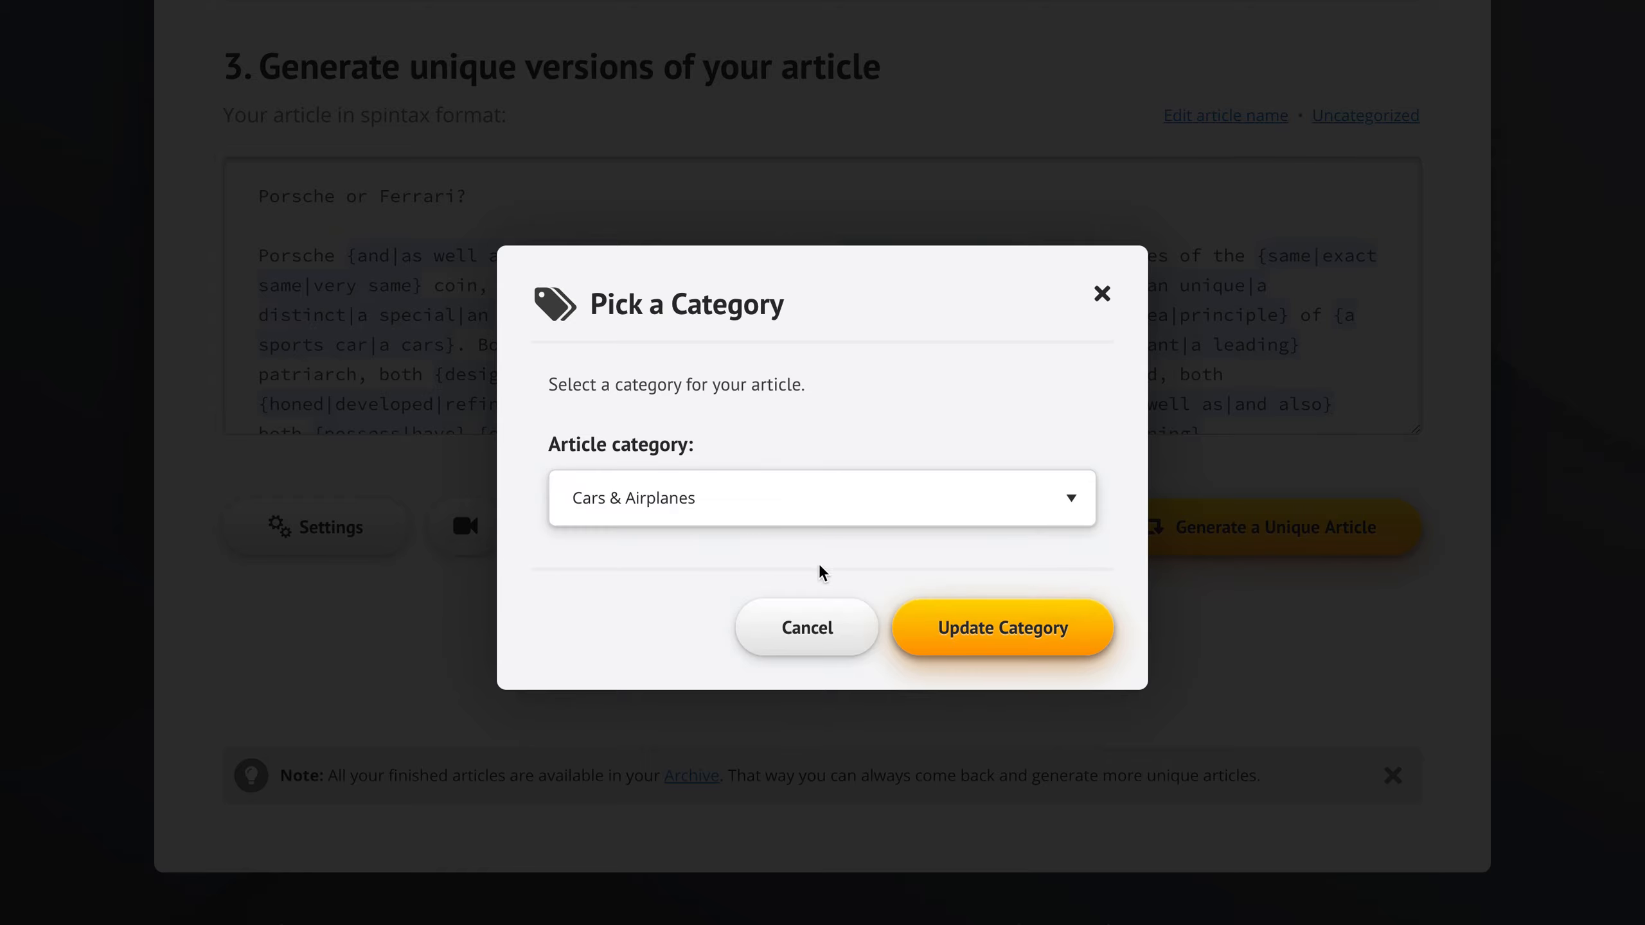
{"action": "left_click", "coordinate": [992, 630]}
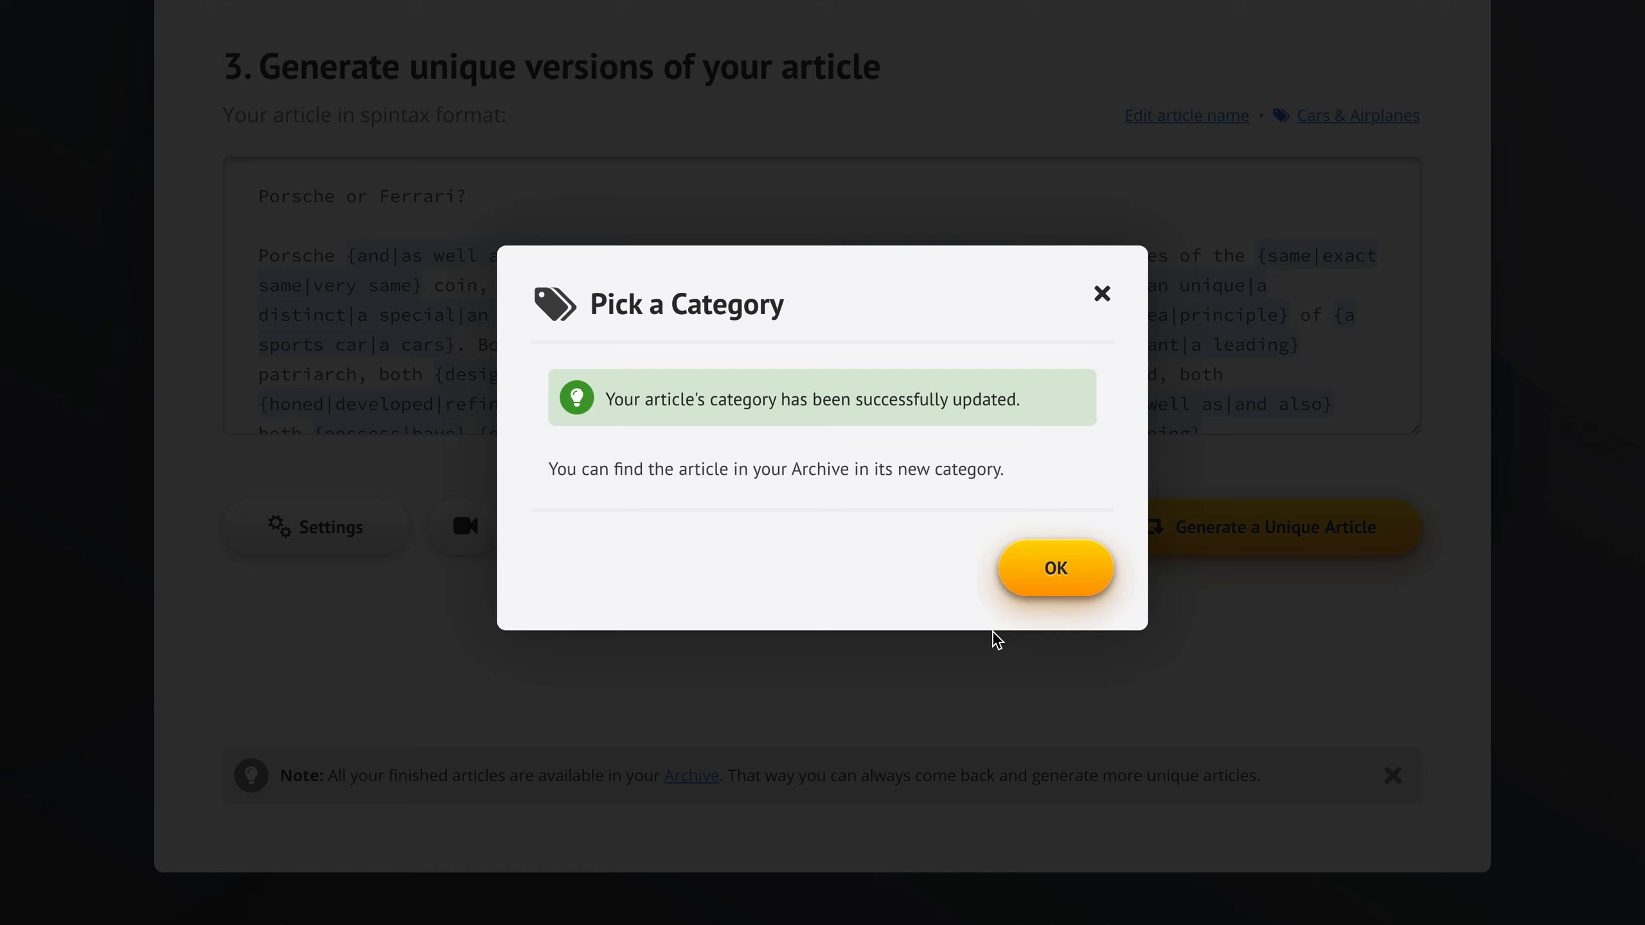
{"action": "left_click", "coordinate": [1059, 570]}
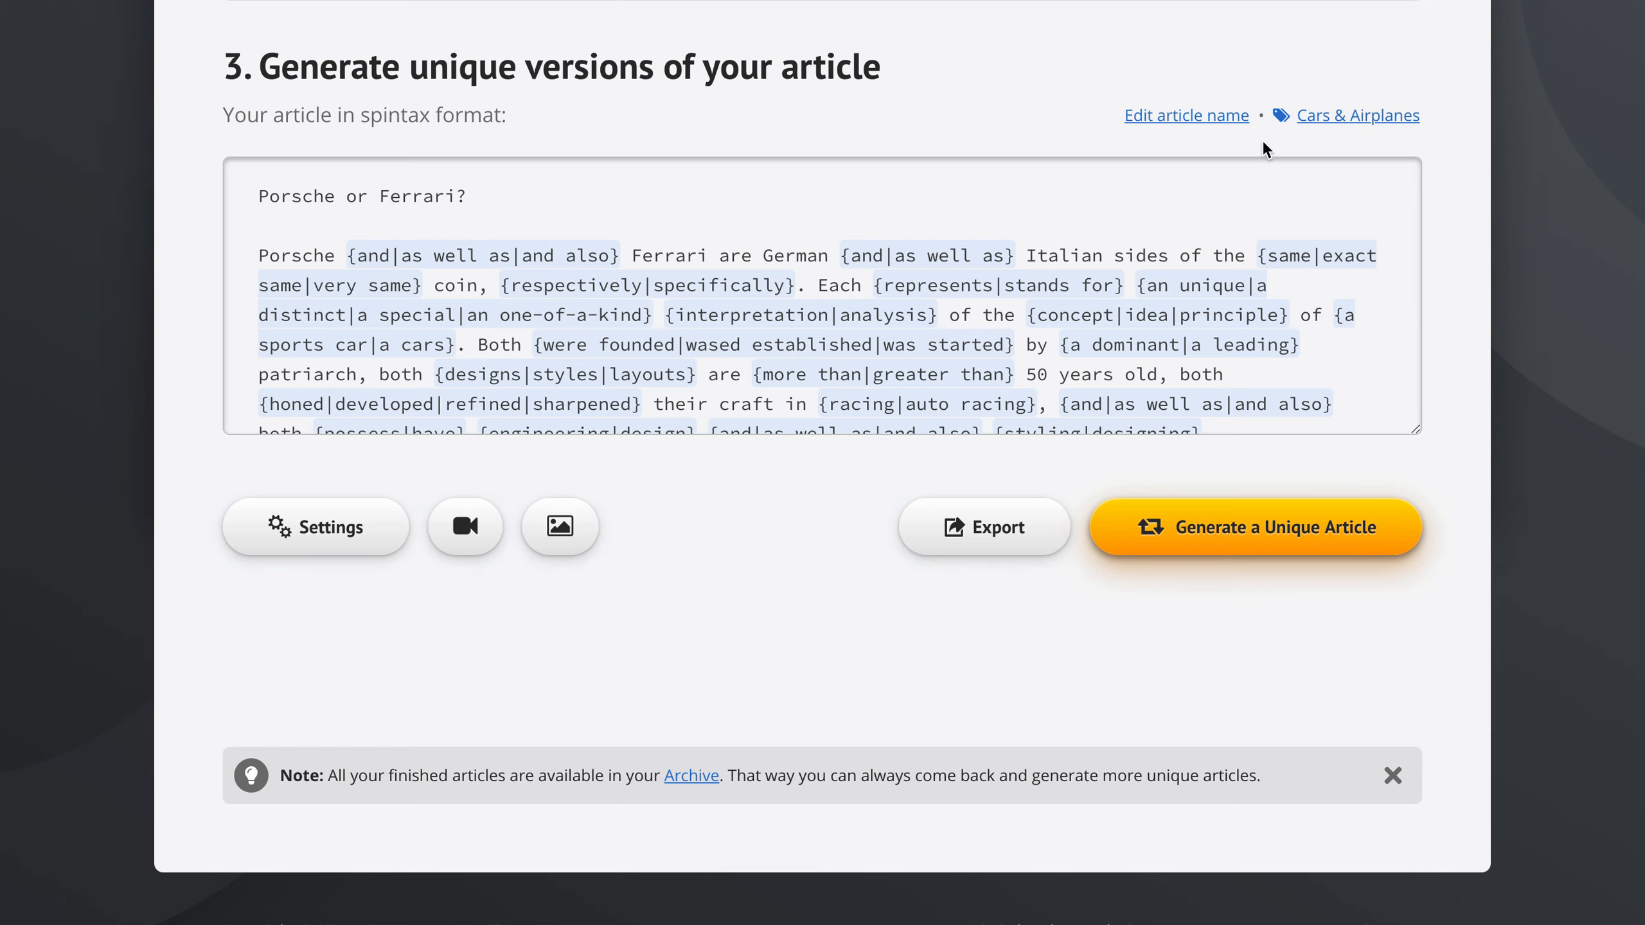
Look through the spintax article, generate a unique article from it and read through the result
{"action": "scroll", "coordinate": [1456, 242], "scroll_direction": "down", "scroll_amount": 1}
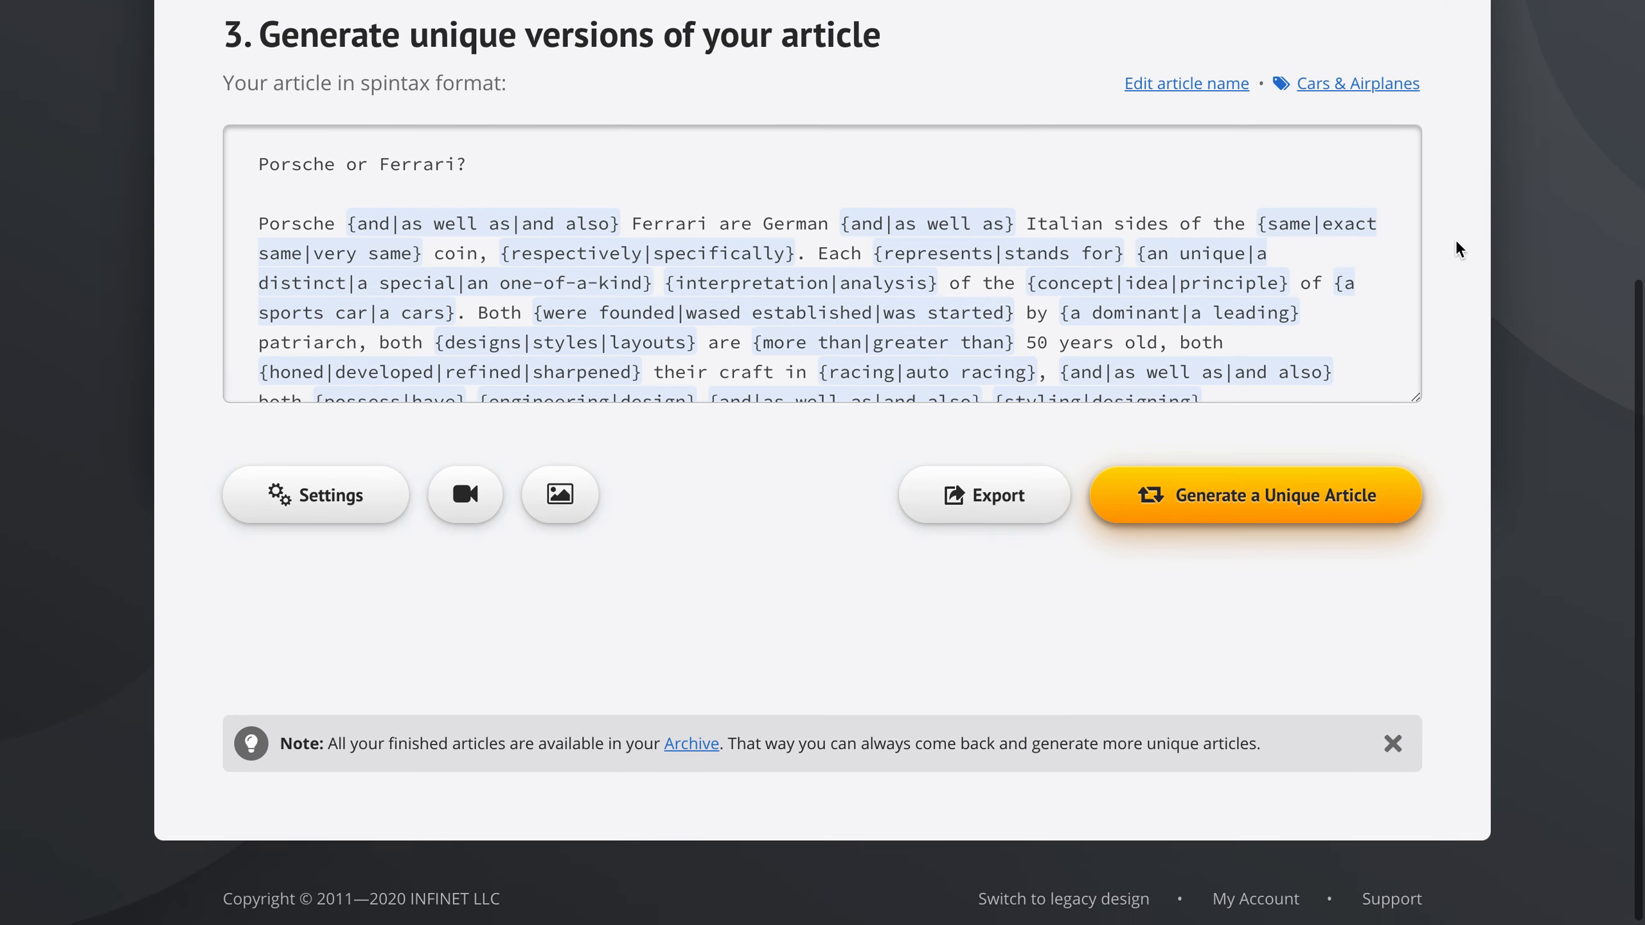
{"action": "scroll", "coordinate": [1001, 303], "scroll_direction": "down", "scroll_amount": 8}
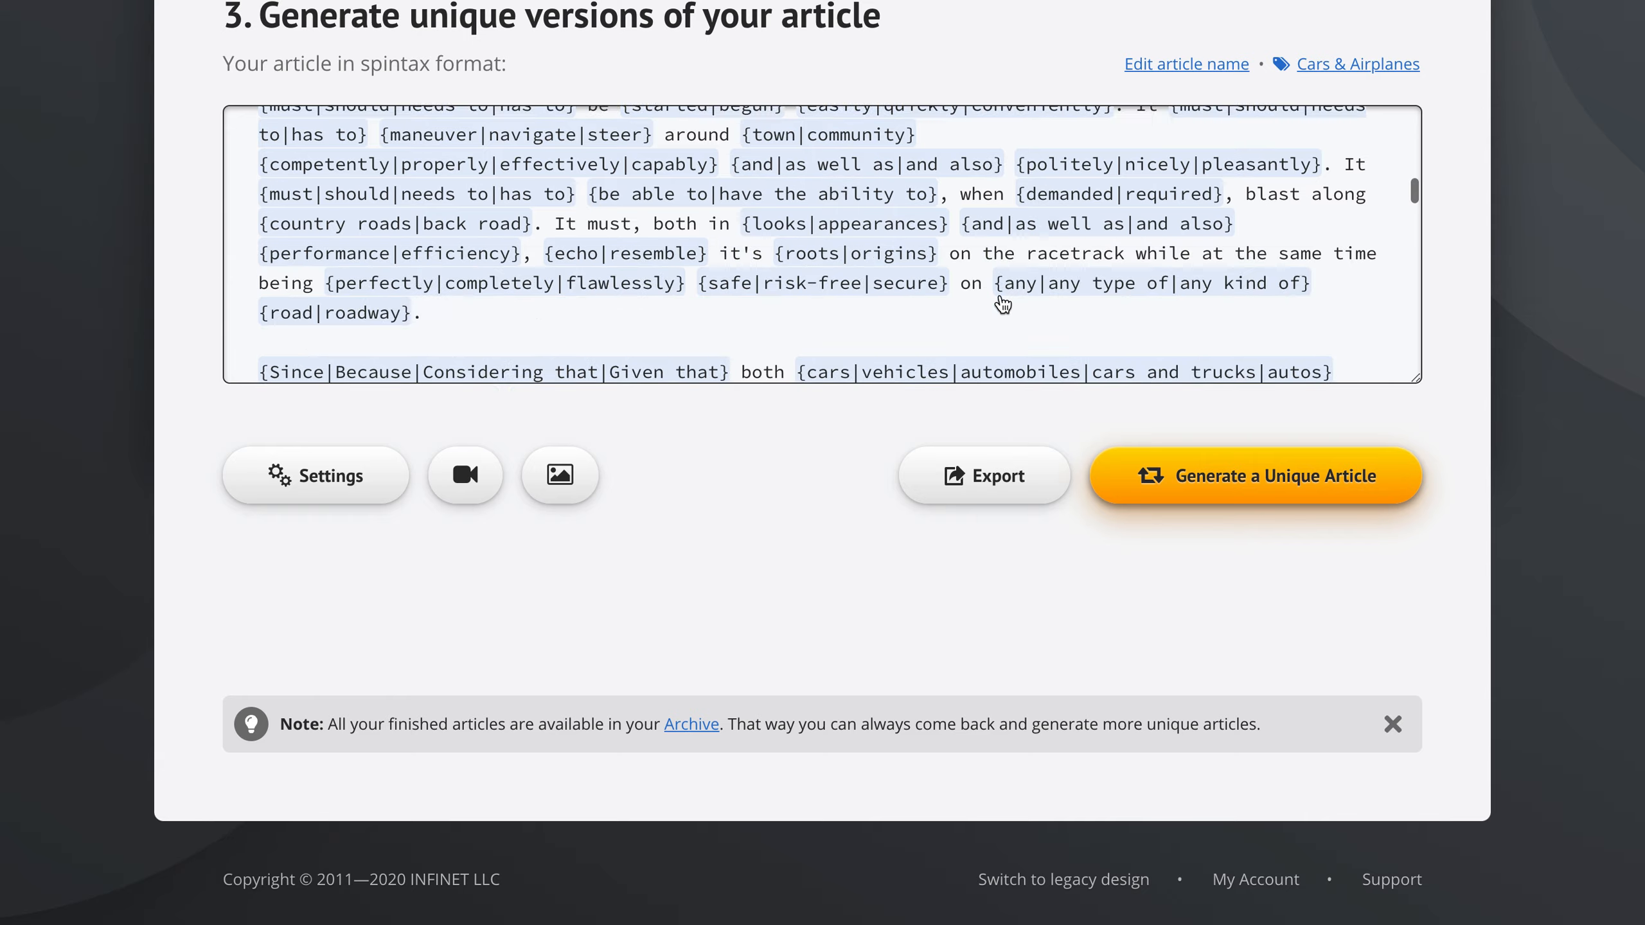
{"action": "scroll", "coordinate": [994, 305], "scroll_direction": "up", "scroll_amount": 8}
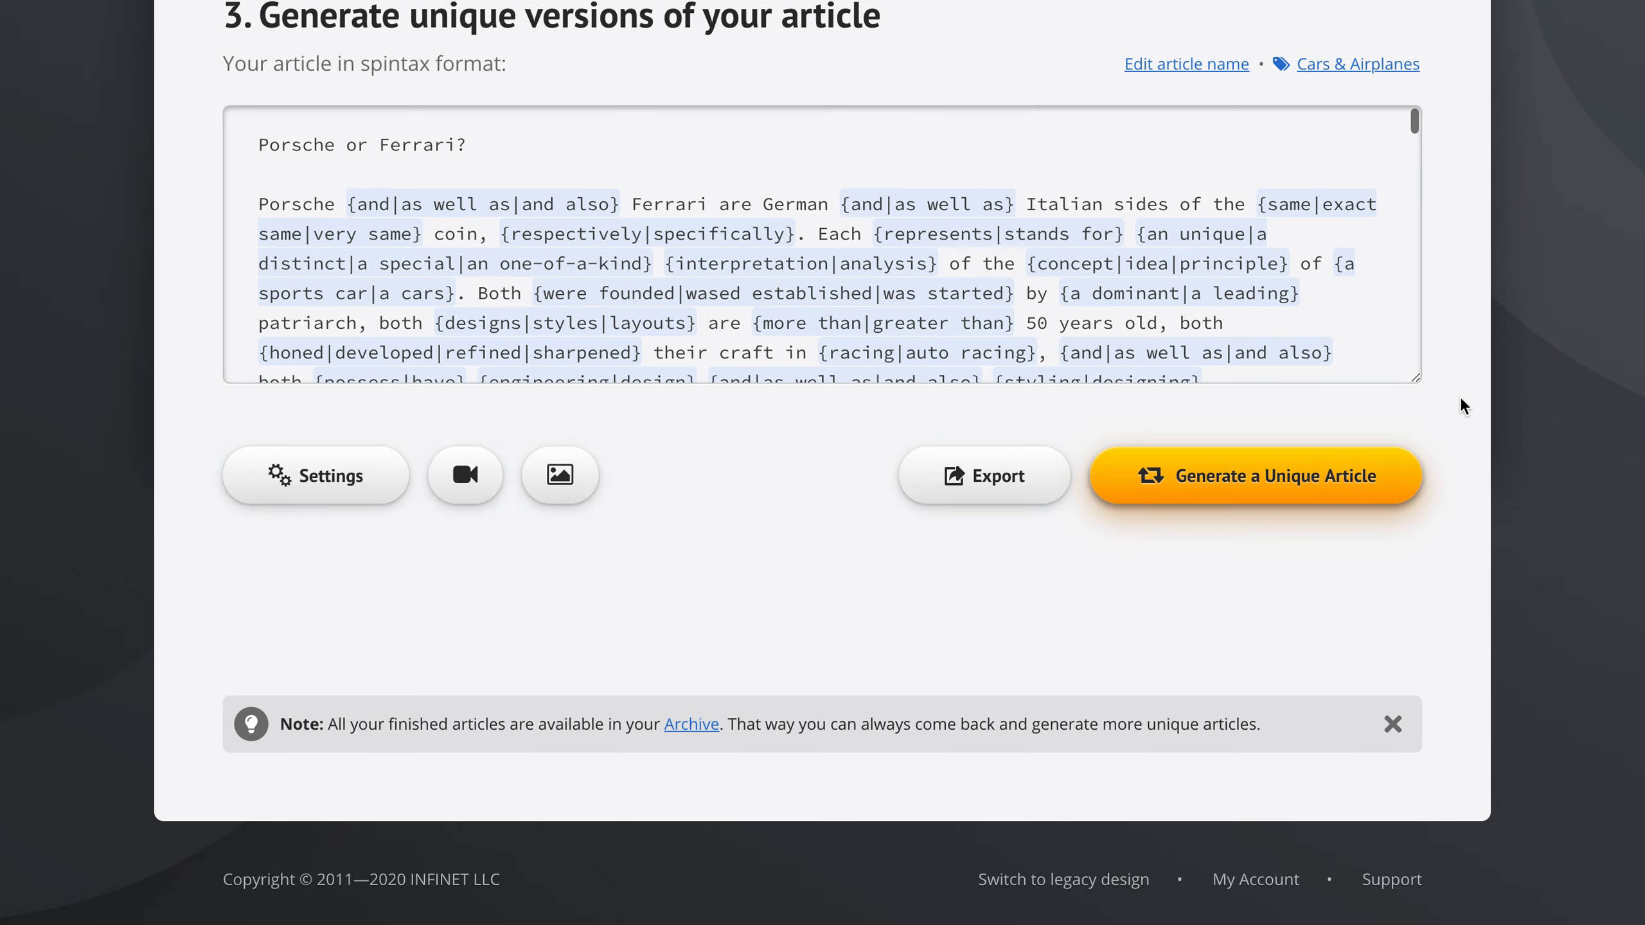
{"action": "left_click", "coordinate": [1253, 493]}
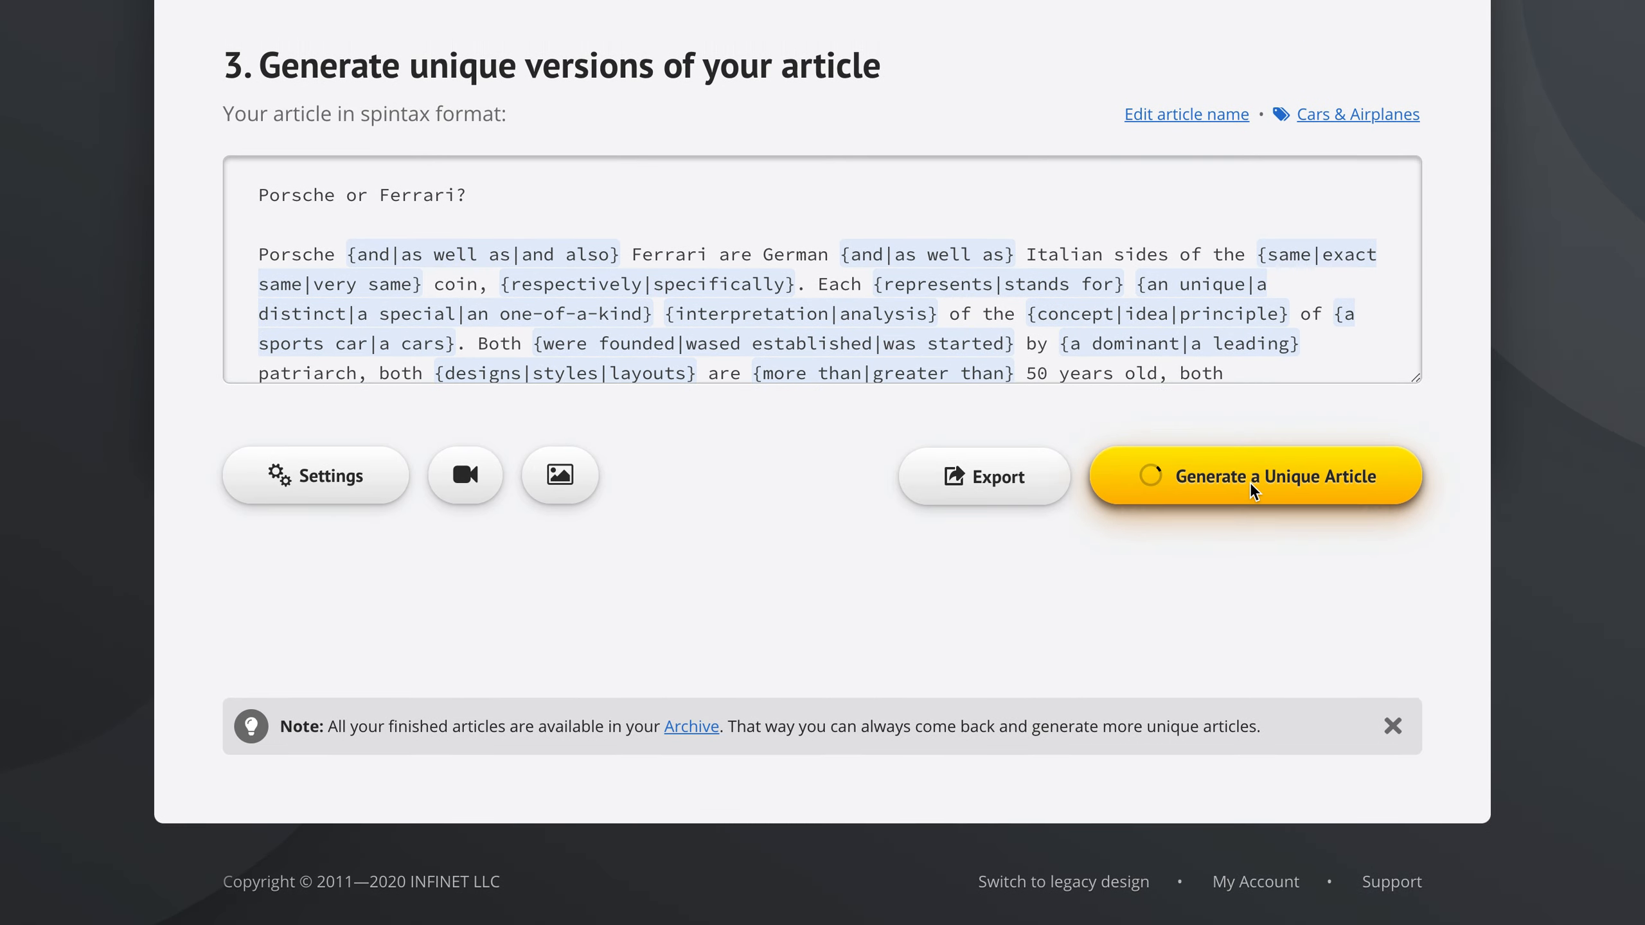
{"action": "scroll", "coordinate": [1456, 516], "scroll_direction": "down", "scroll_amount": 6}
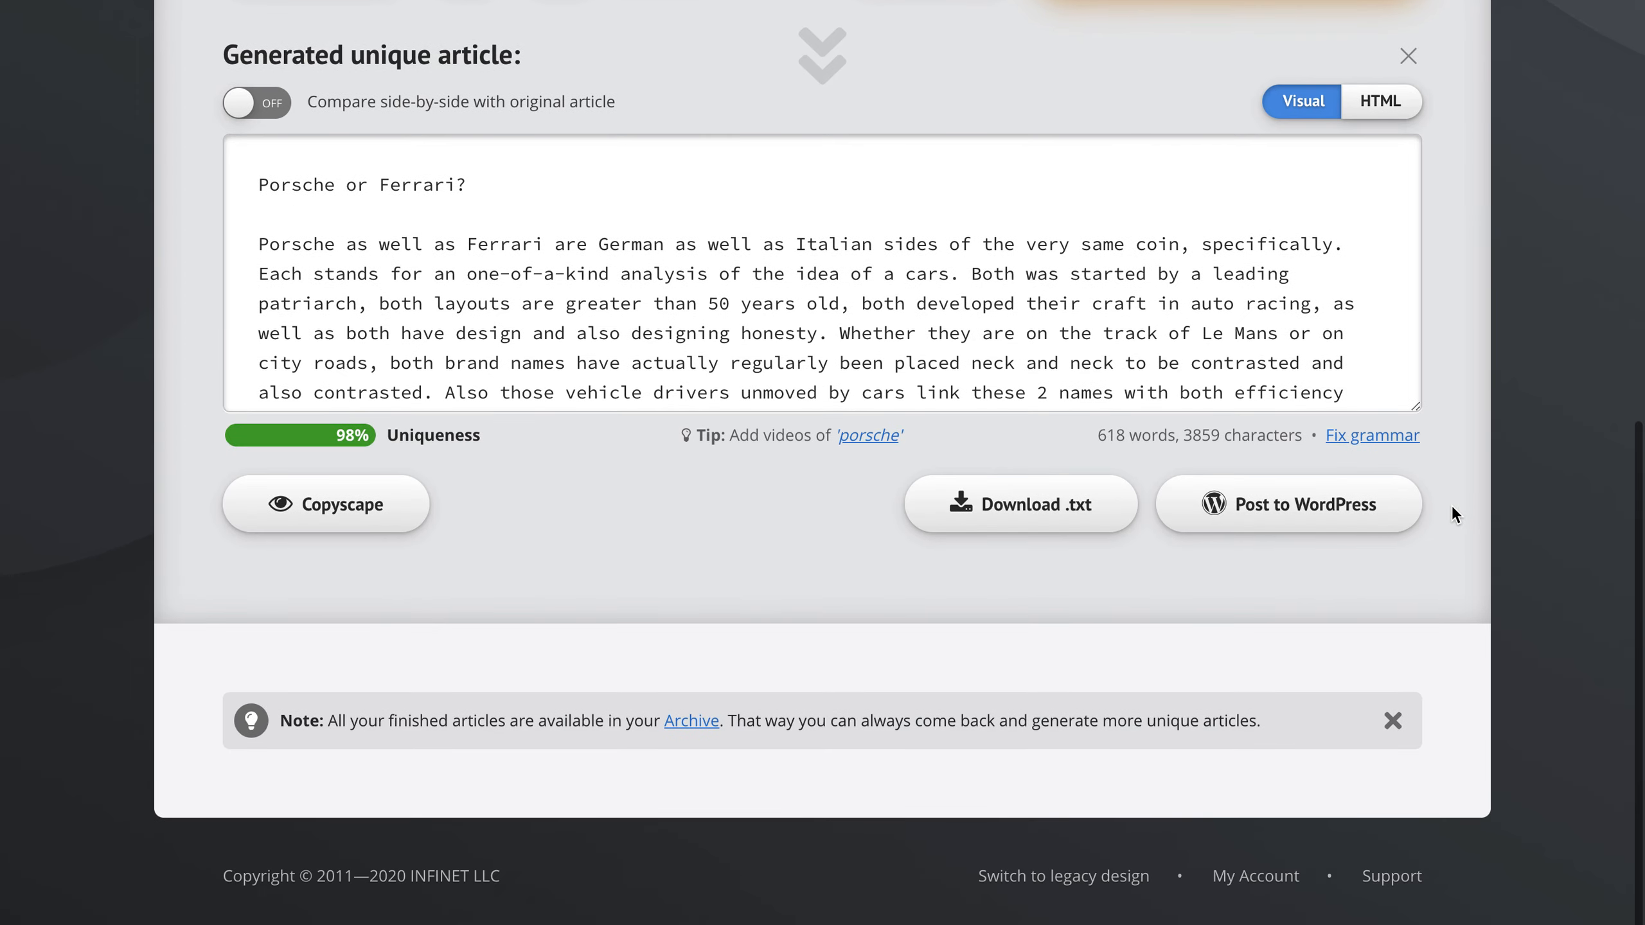
{"action": "scroll", "coordinate": [1146, 313], "scroll_direction": "down", "scroll_amount": 1}
{"action": "scroll", "coordinate": [1146, 312], "scroll_direction": "down", "scroll_amount": 6}
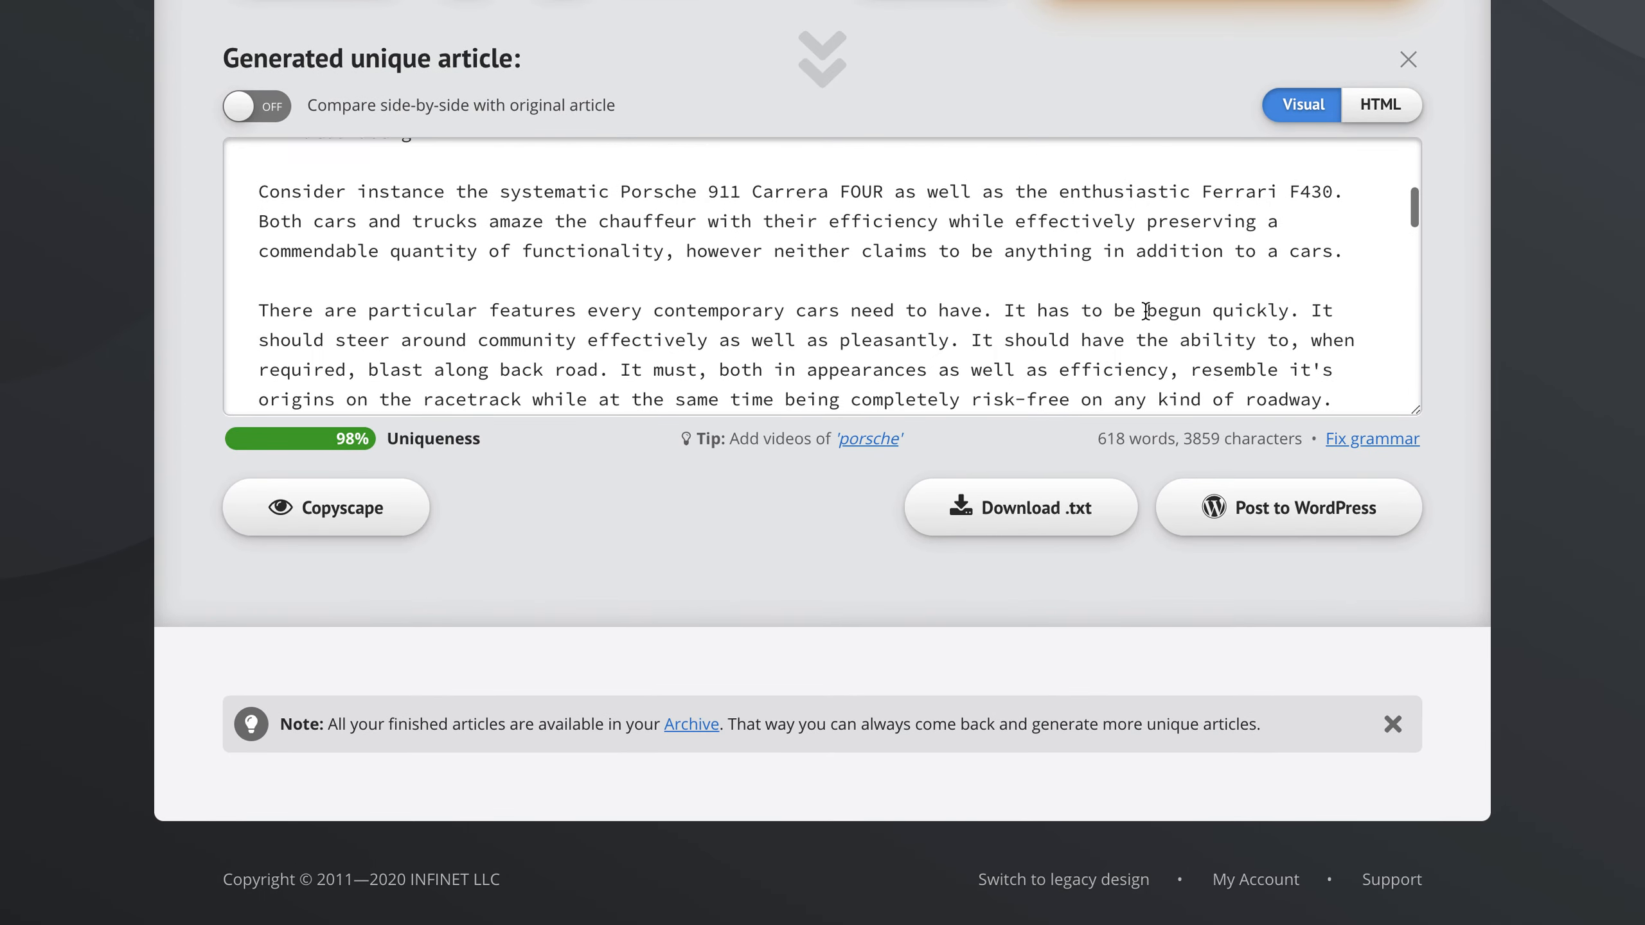
{"action": "scroll", "coordinate": [1146, 312], "scroll_direction": "up", "scroll_amount": 1}
{"action": "scroll", "coordinate": [1491, 228], "scroll_direction": "up", "scroll_amount": 1}
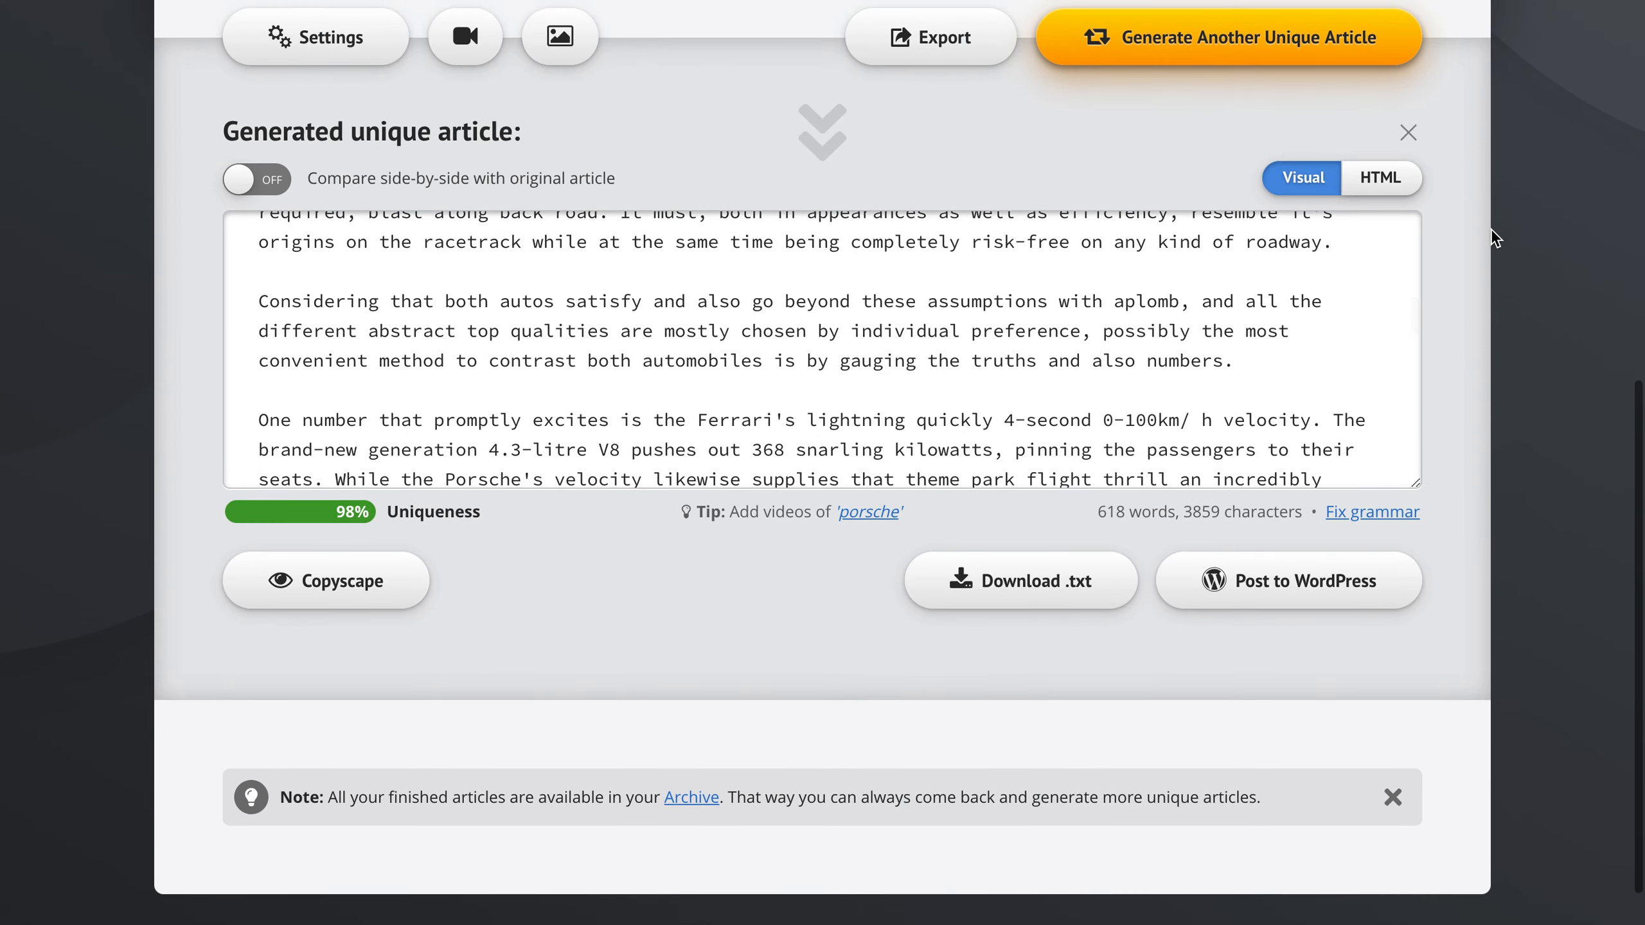
Generate several more unique versions of the article and read the last one from beginning to end
{"action": "left_click", "coordinate": [1262, 55]}
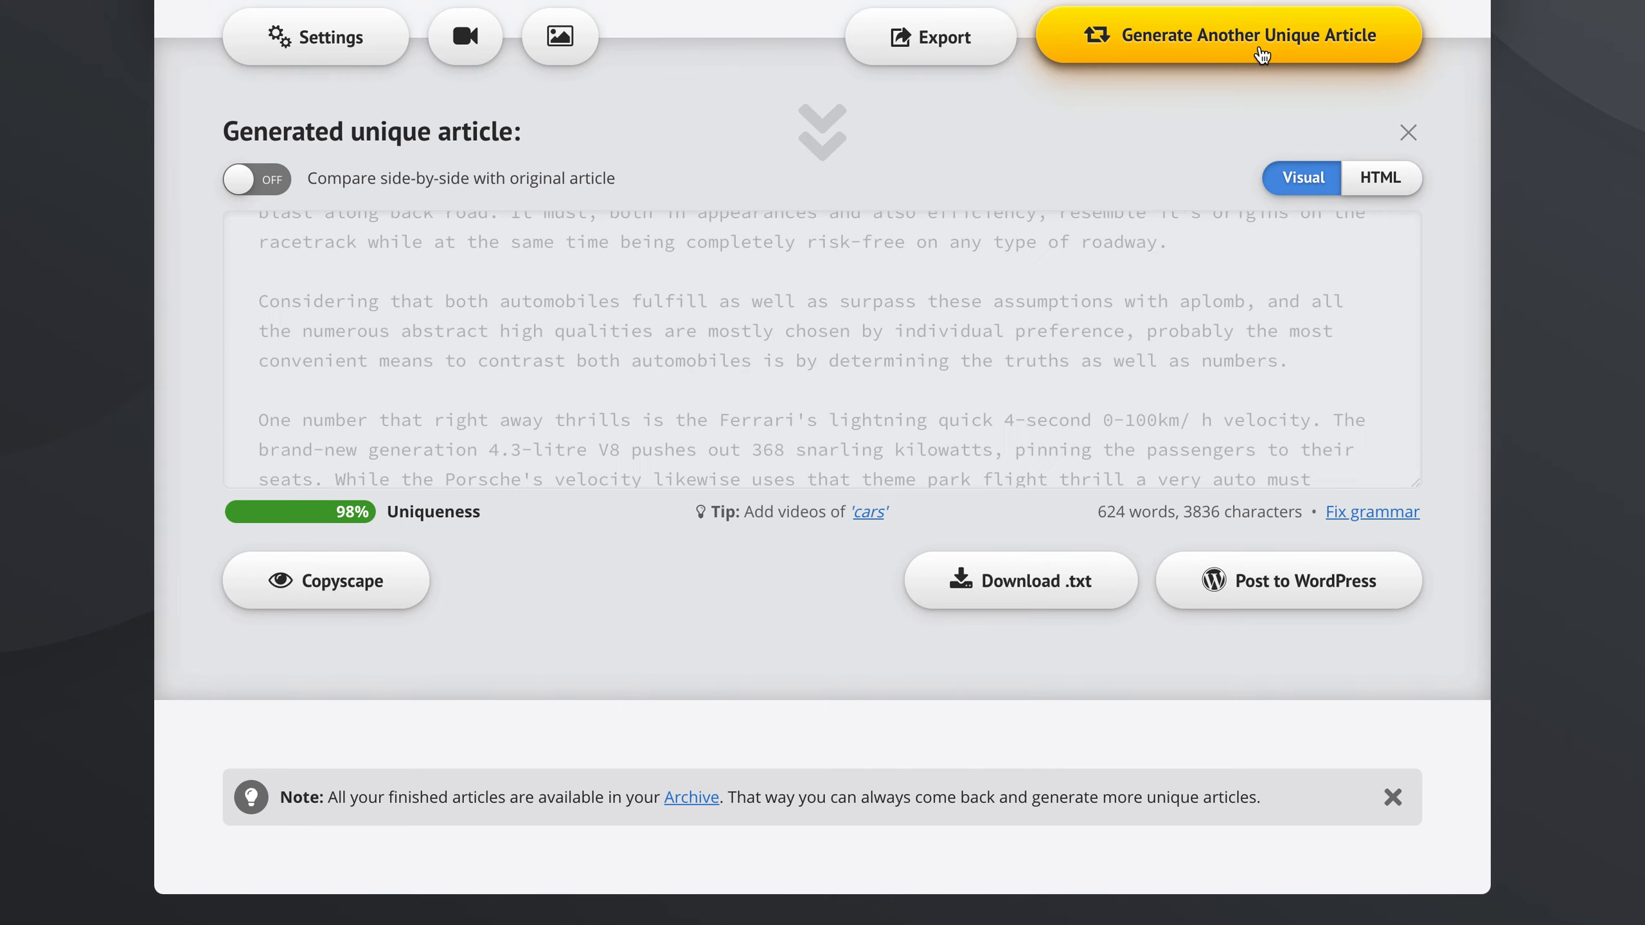
{"action": "left_click", "coordinate": [1307, 58]}
{"action": "left_click", "coordinate": [1307, 59]}
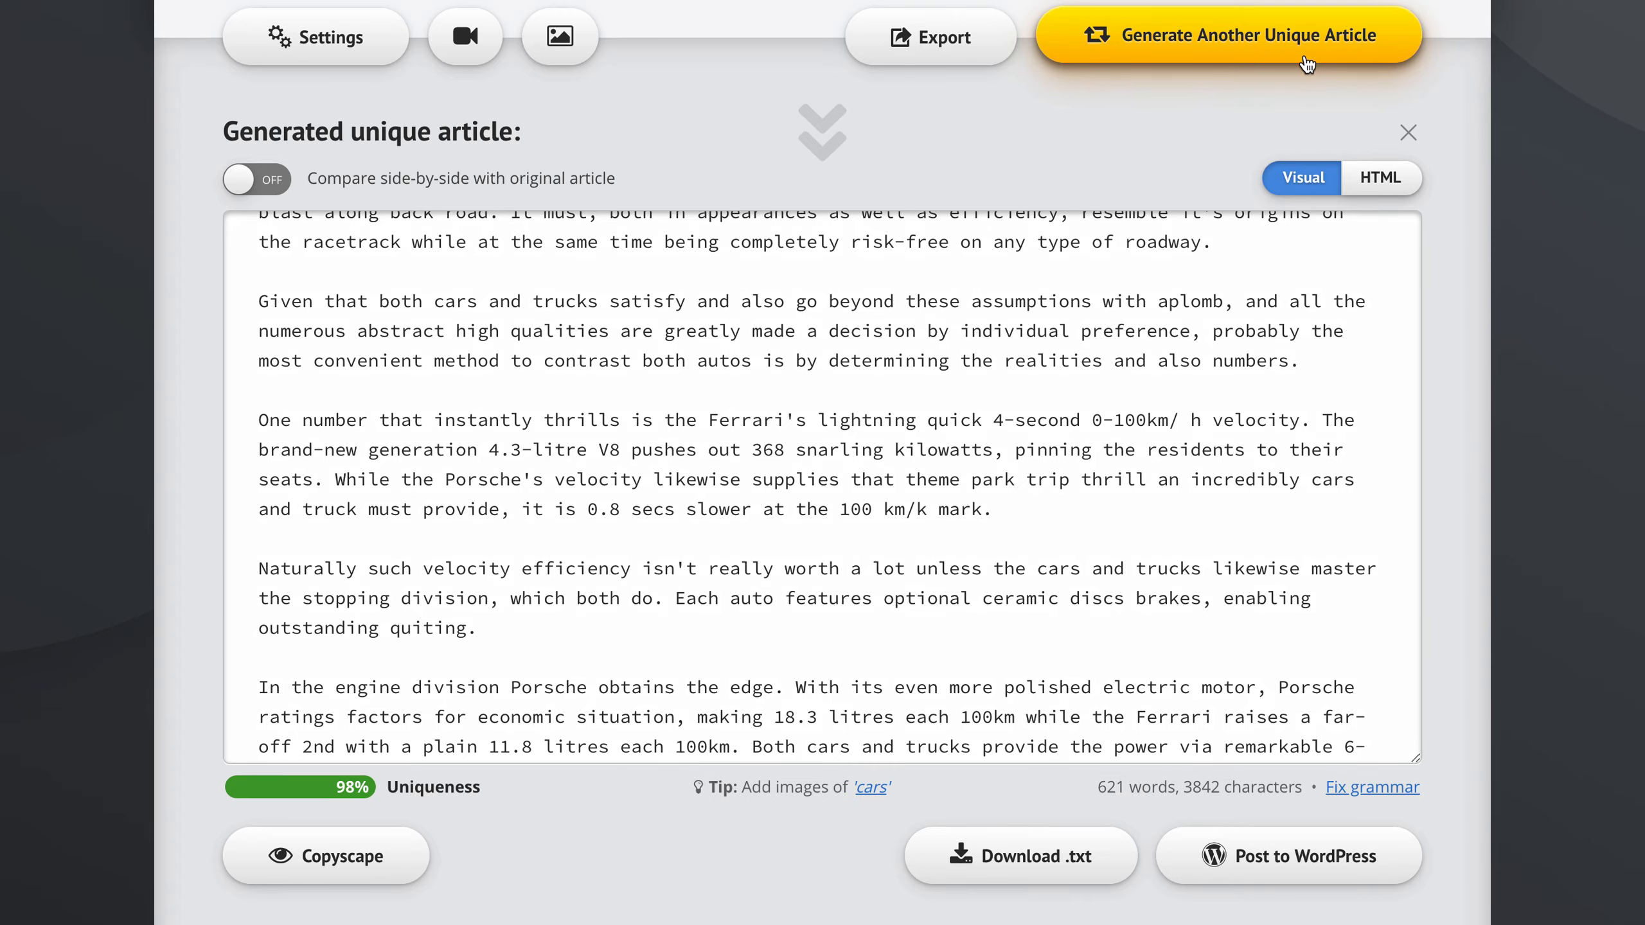
{"action": "scroll", "coordinate": [1326, 495], "scroll_direction": "up", "scroll_amount": 5}
{"action": "scroll", "coordinate": [1331, 498], "scroll_direction": "down", "scroll_amount": 10}
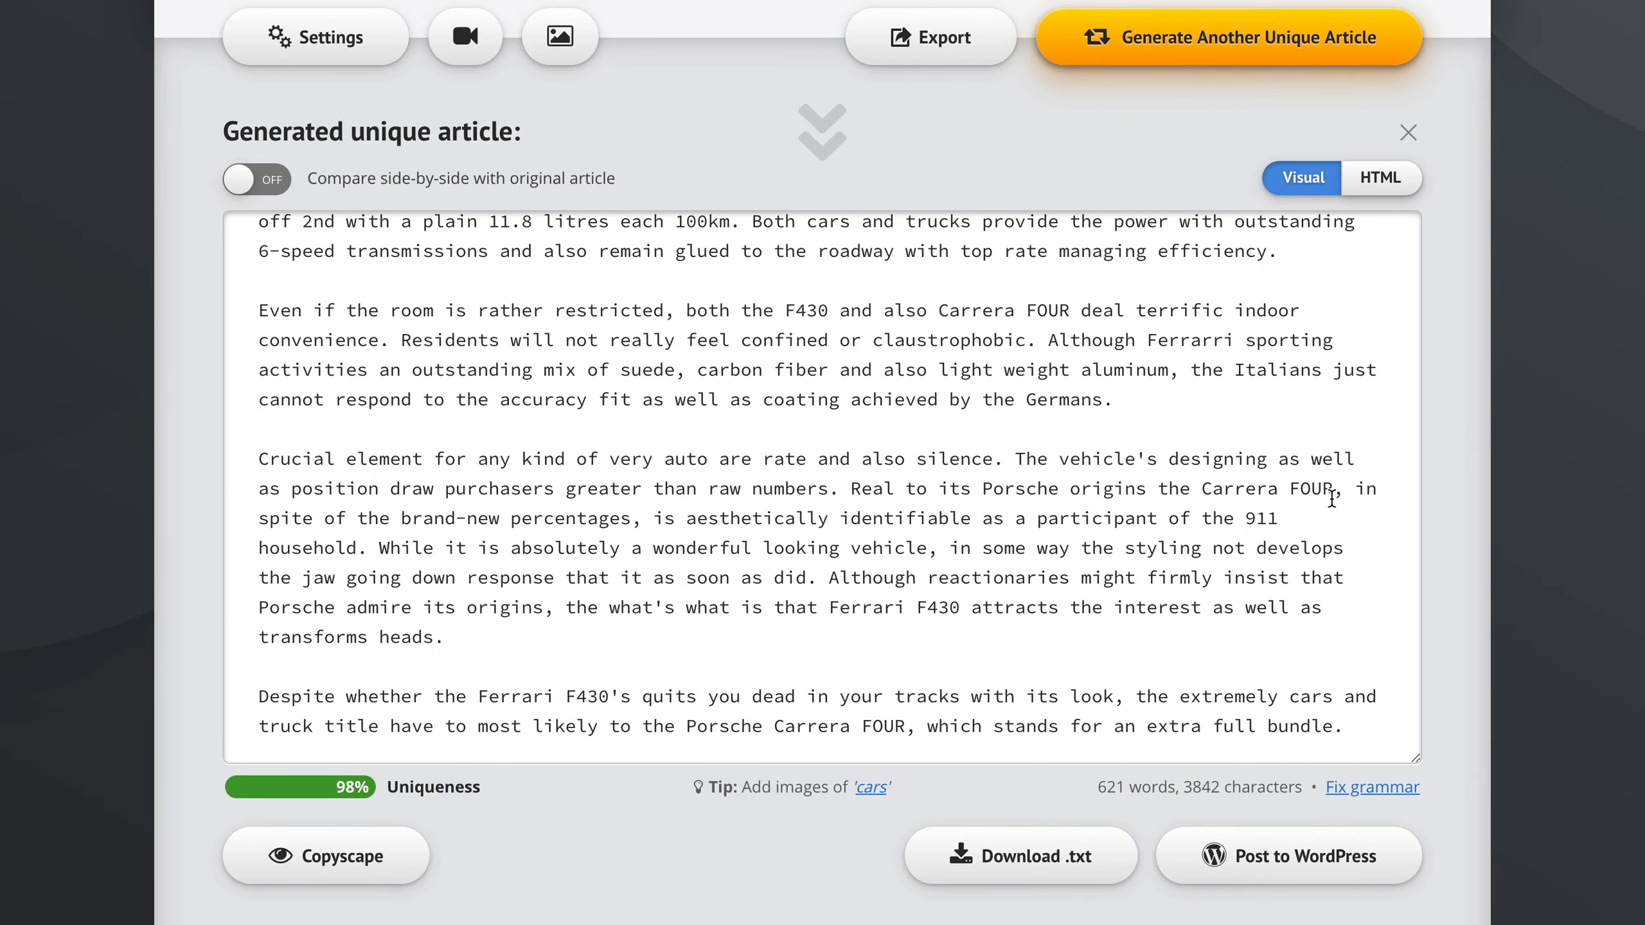
{"action": "scroll", "coordinate": [1331, 498], "scroll_direction": "up", "scroll_amount": 10}
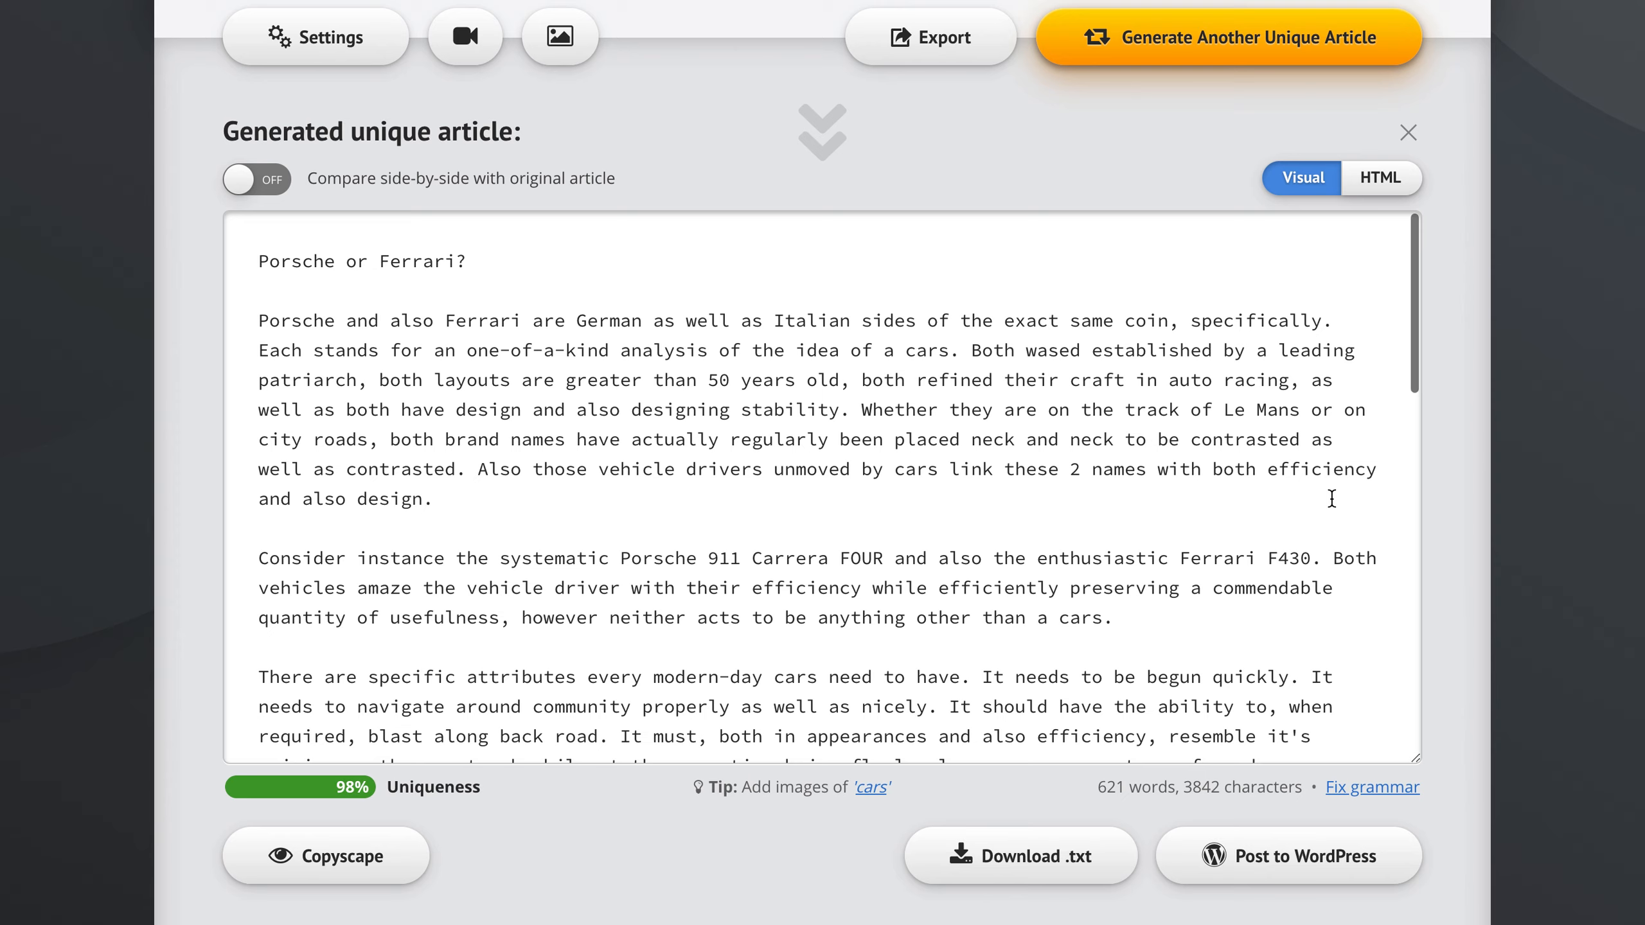
Look at the images offered for the suggested term cars, and cancel without using any
{"action": "left_click", "coordinate": [871, 787]}
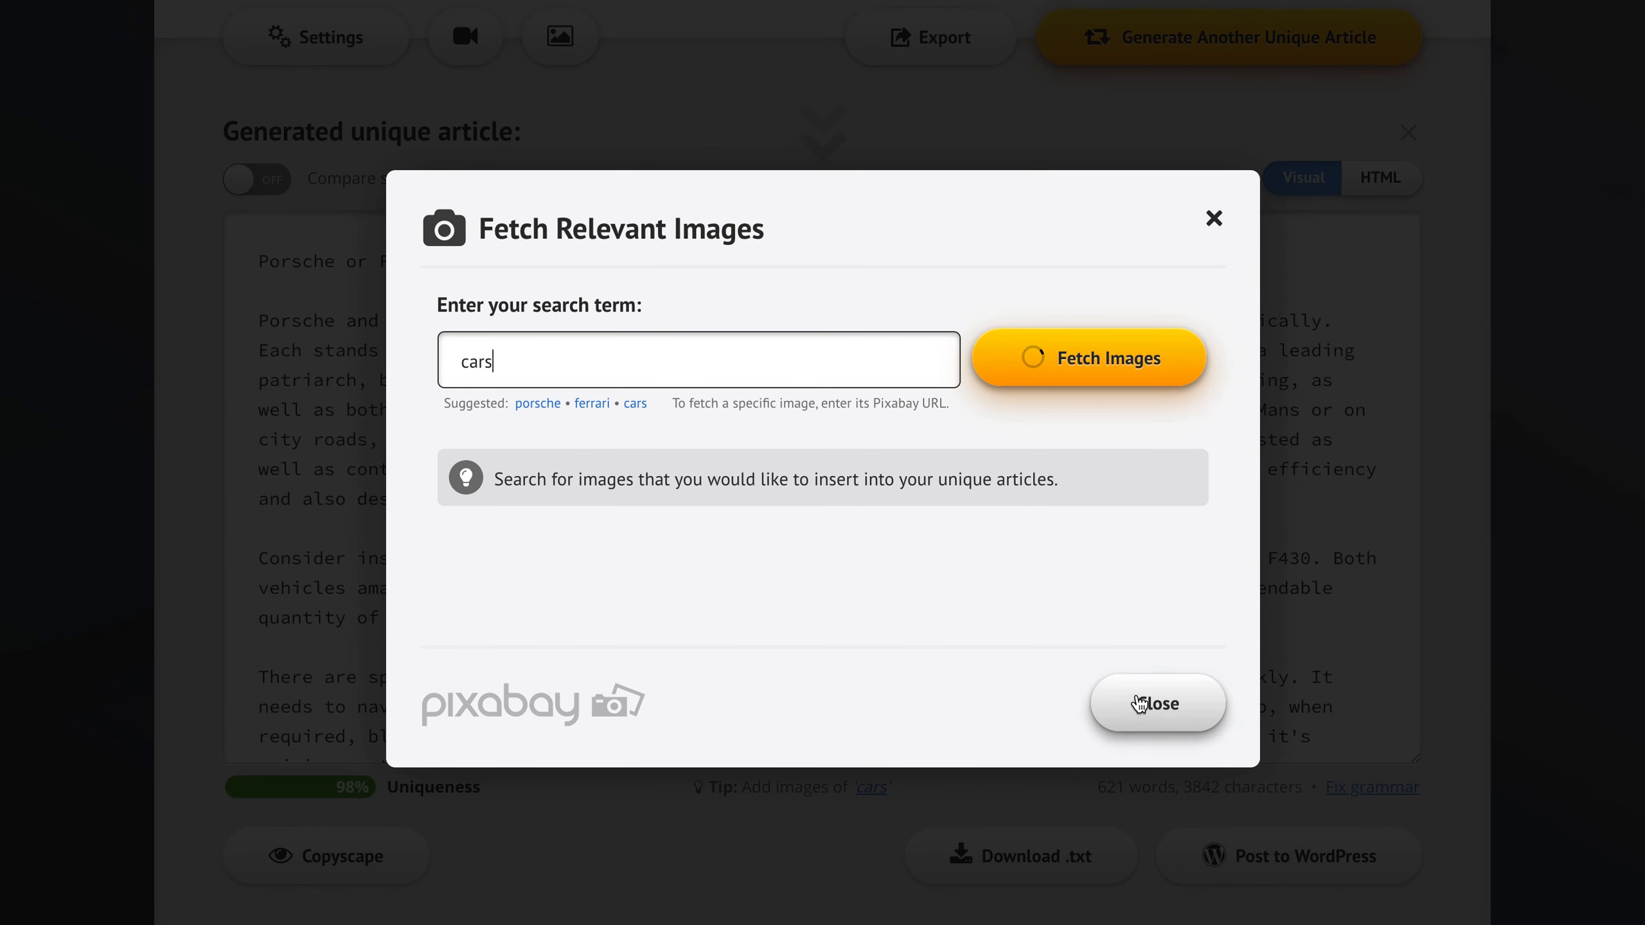
{"action": "scroll", "coordinate": [802, 613], "scroll_direction": "down", "scroll_amount": 3}
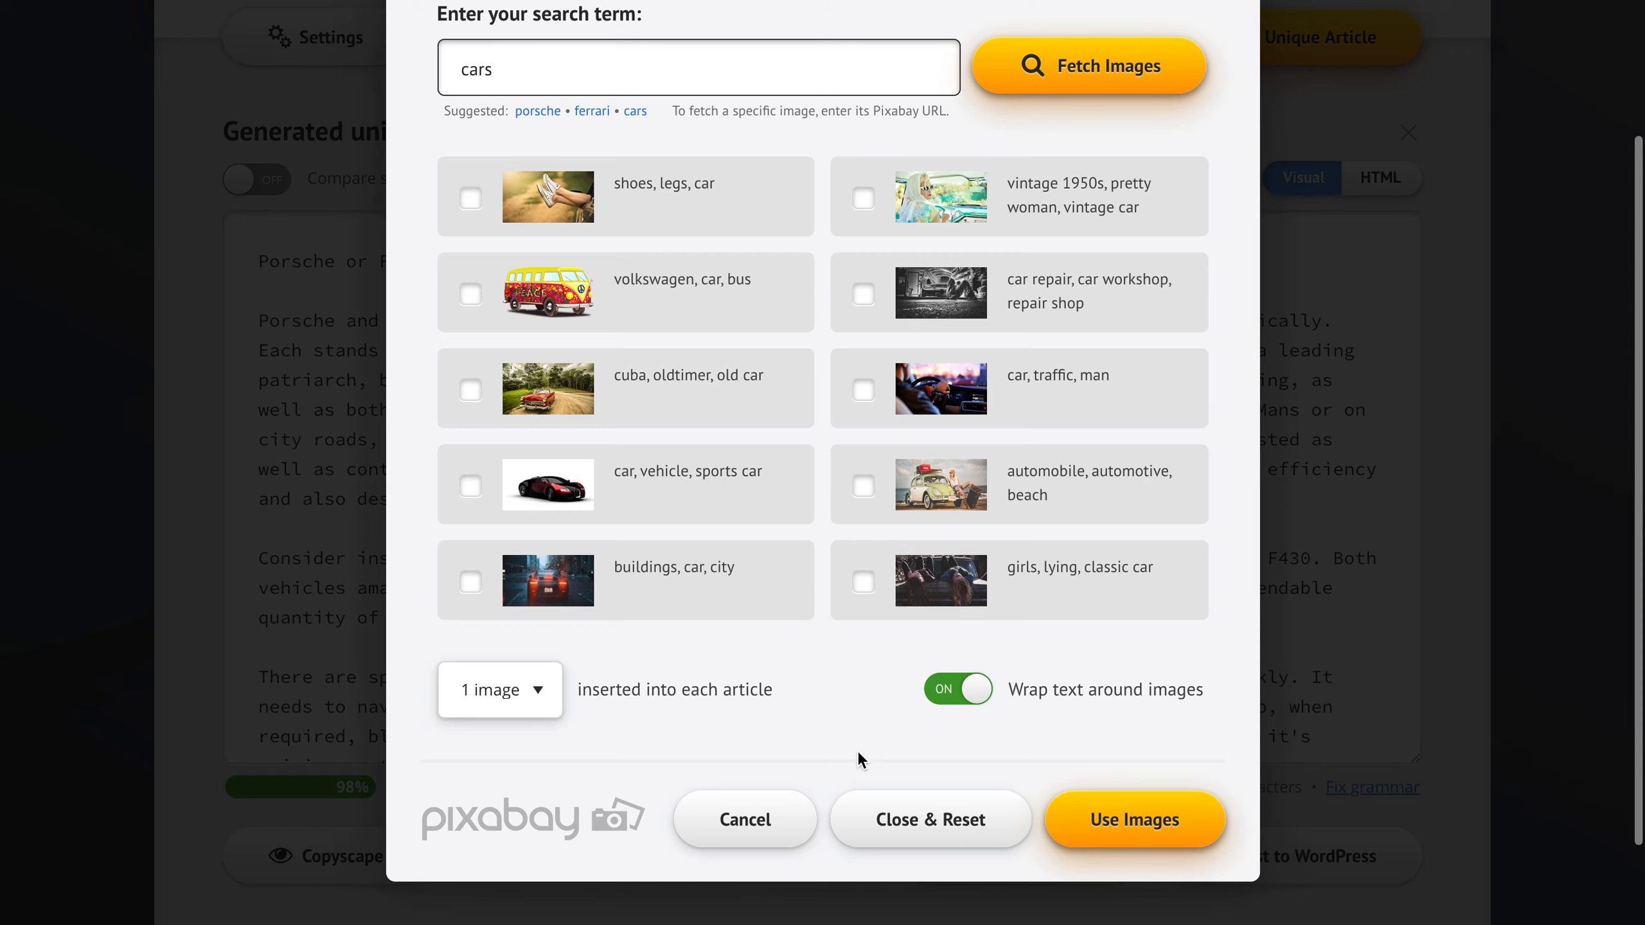
{"action": "left_click", "coordinate": [746, 824]}
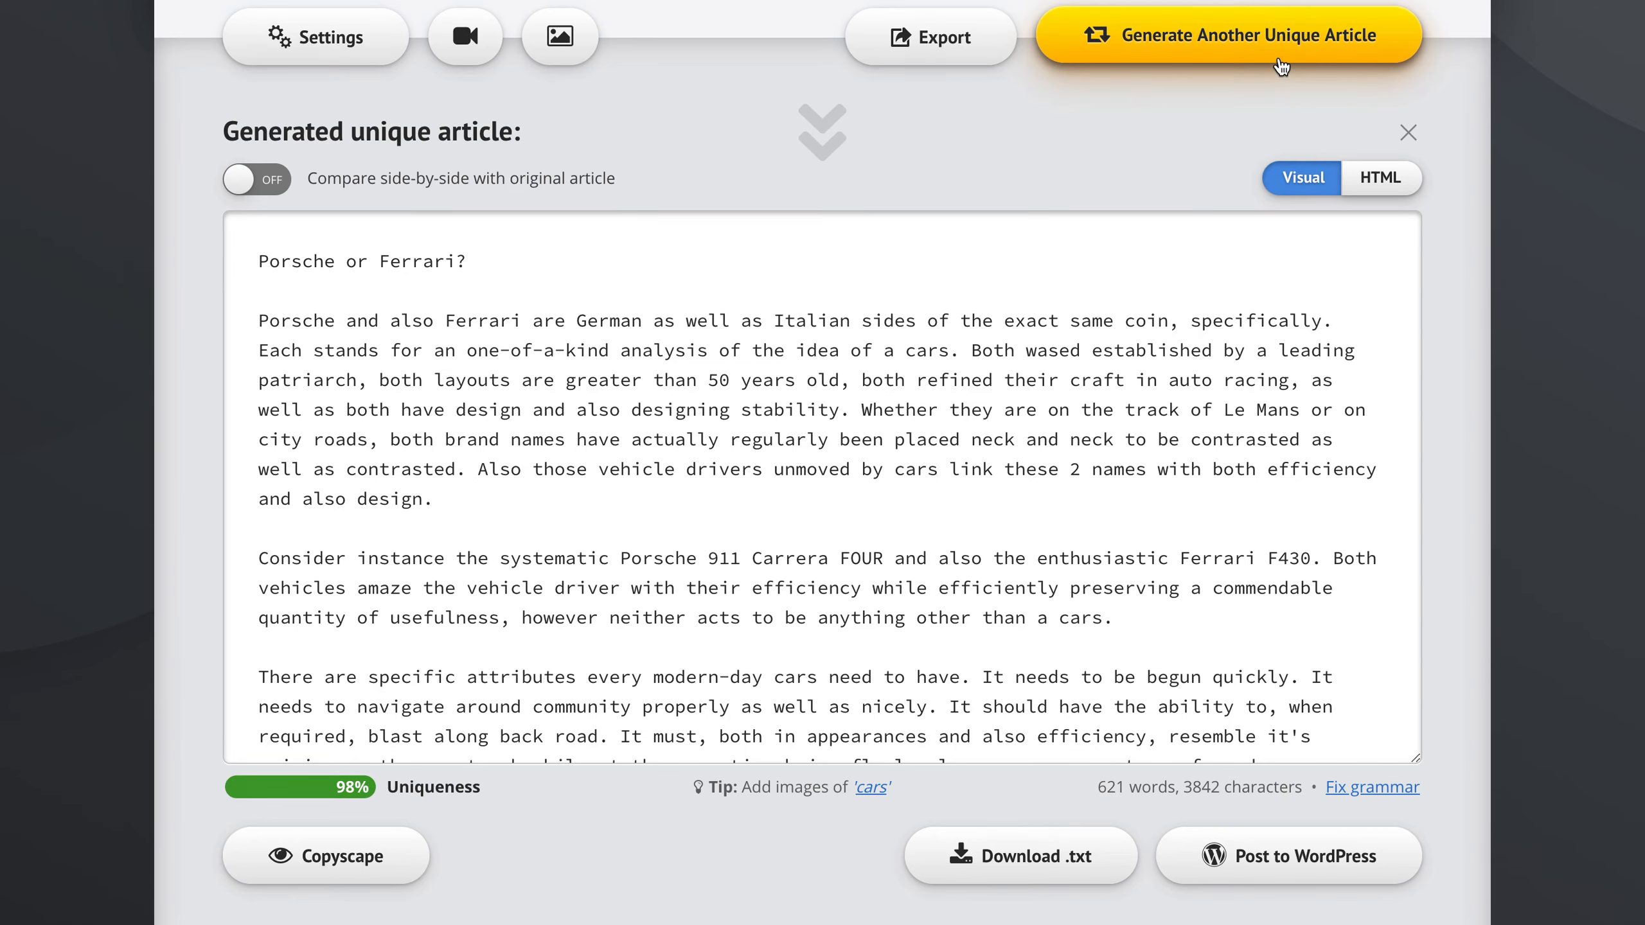
Generate another unique article and add the Ferrari 812 GTS review, Ferrari F8 Tributo and untitled blue car videos from the suggested term ferrari
{"action": "left_click", "coordinate": [1235, 54]}
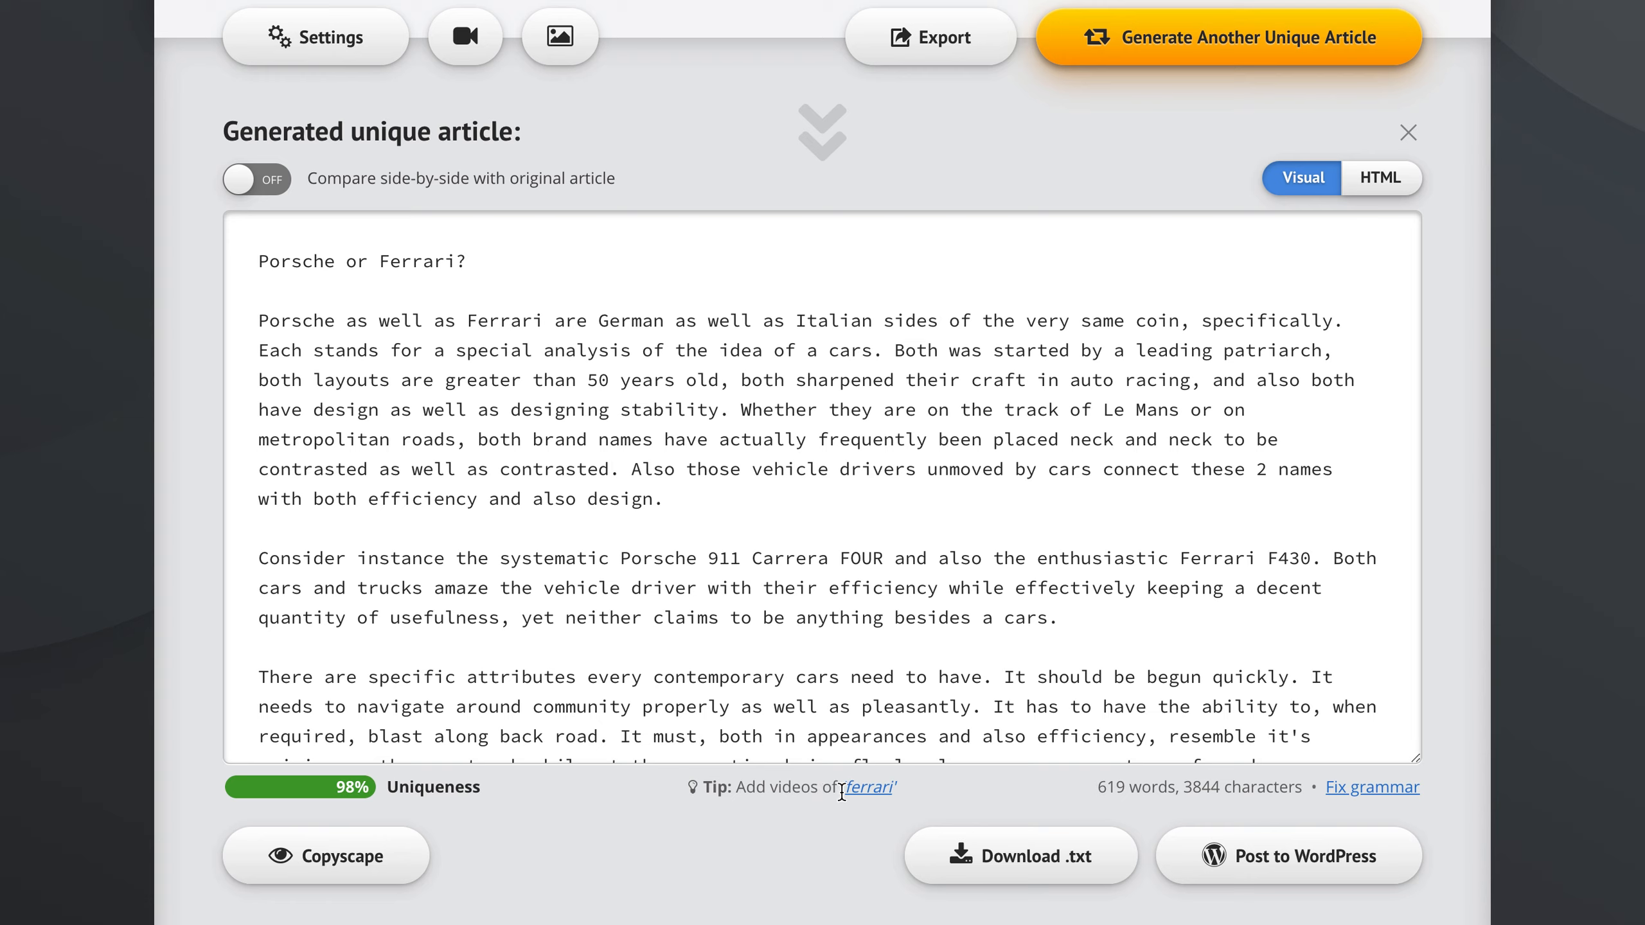
{"action": "left_click", "coordinate": [870, 789]}
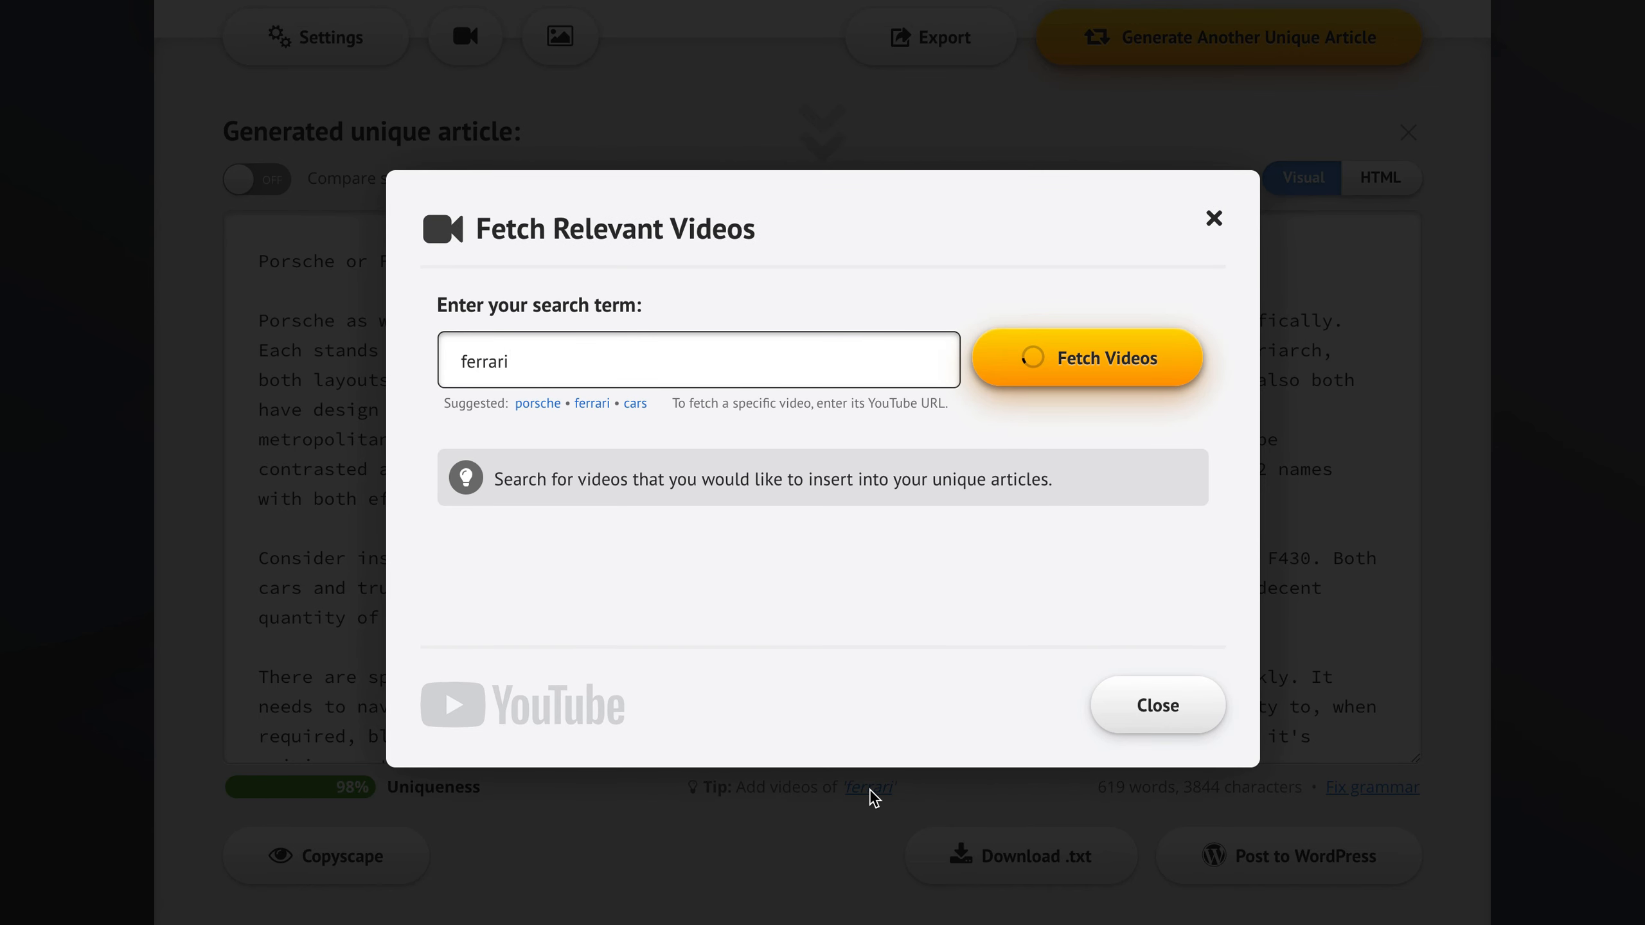
{"action": "scroll", "coordinate": [747, 613], "scroll_direction": "down", "scroll_amount": 2}
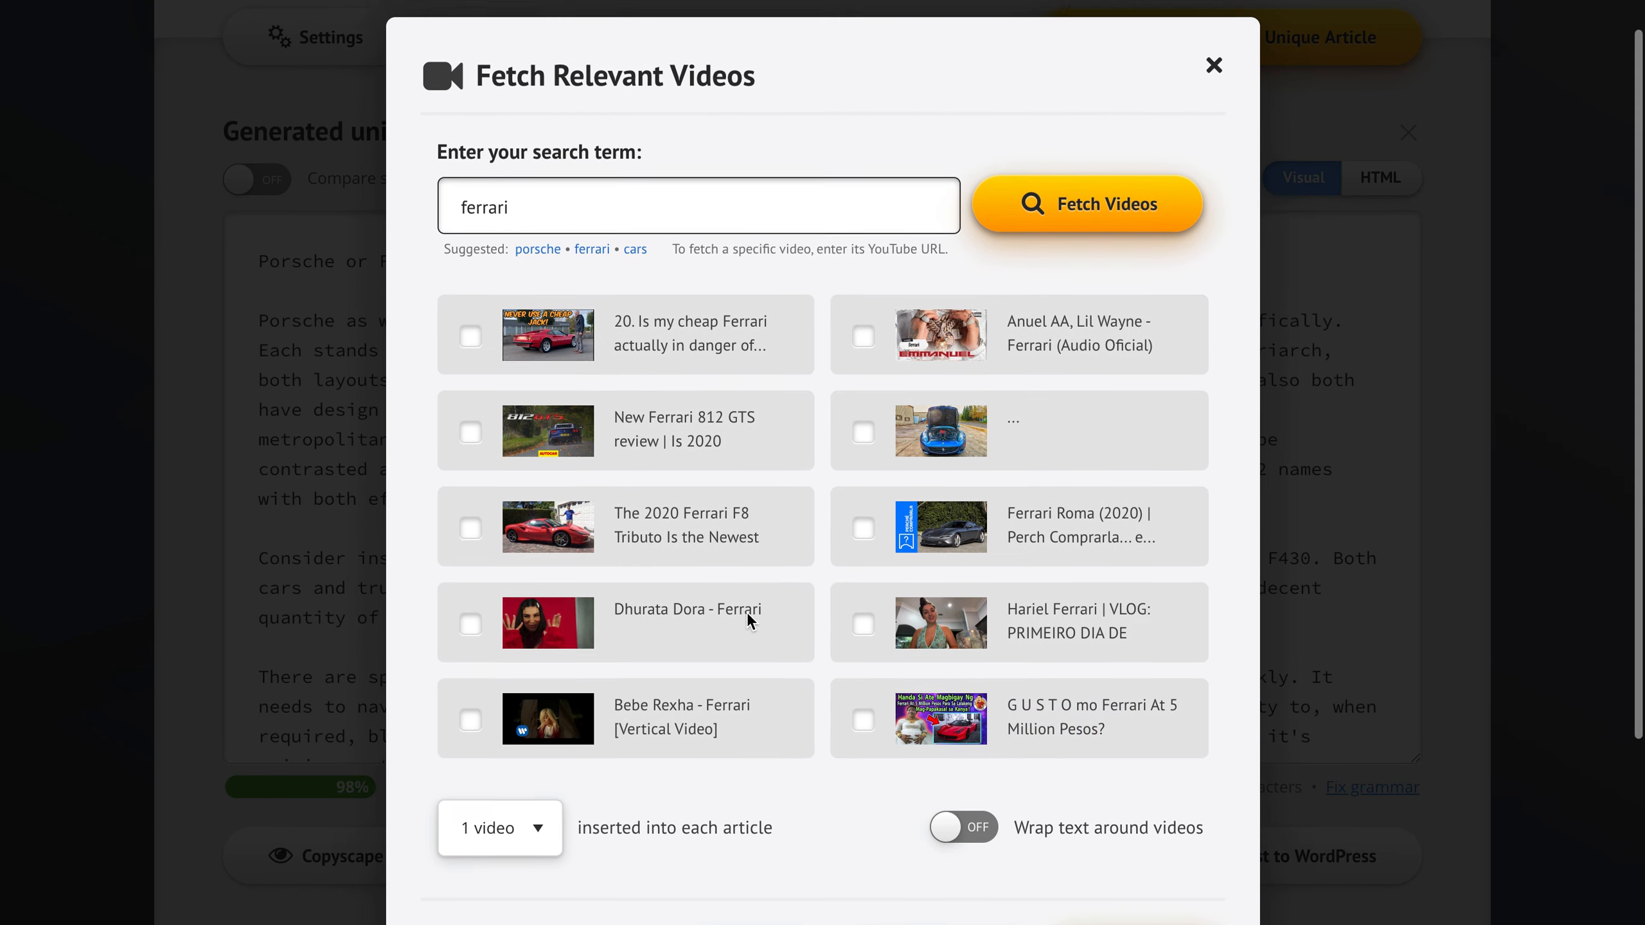
{"action": "left_click", "coordinate": [682, 454]}
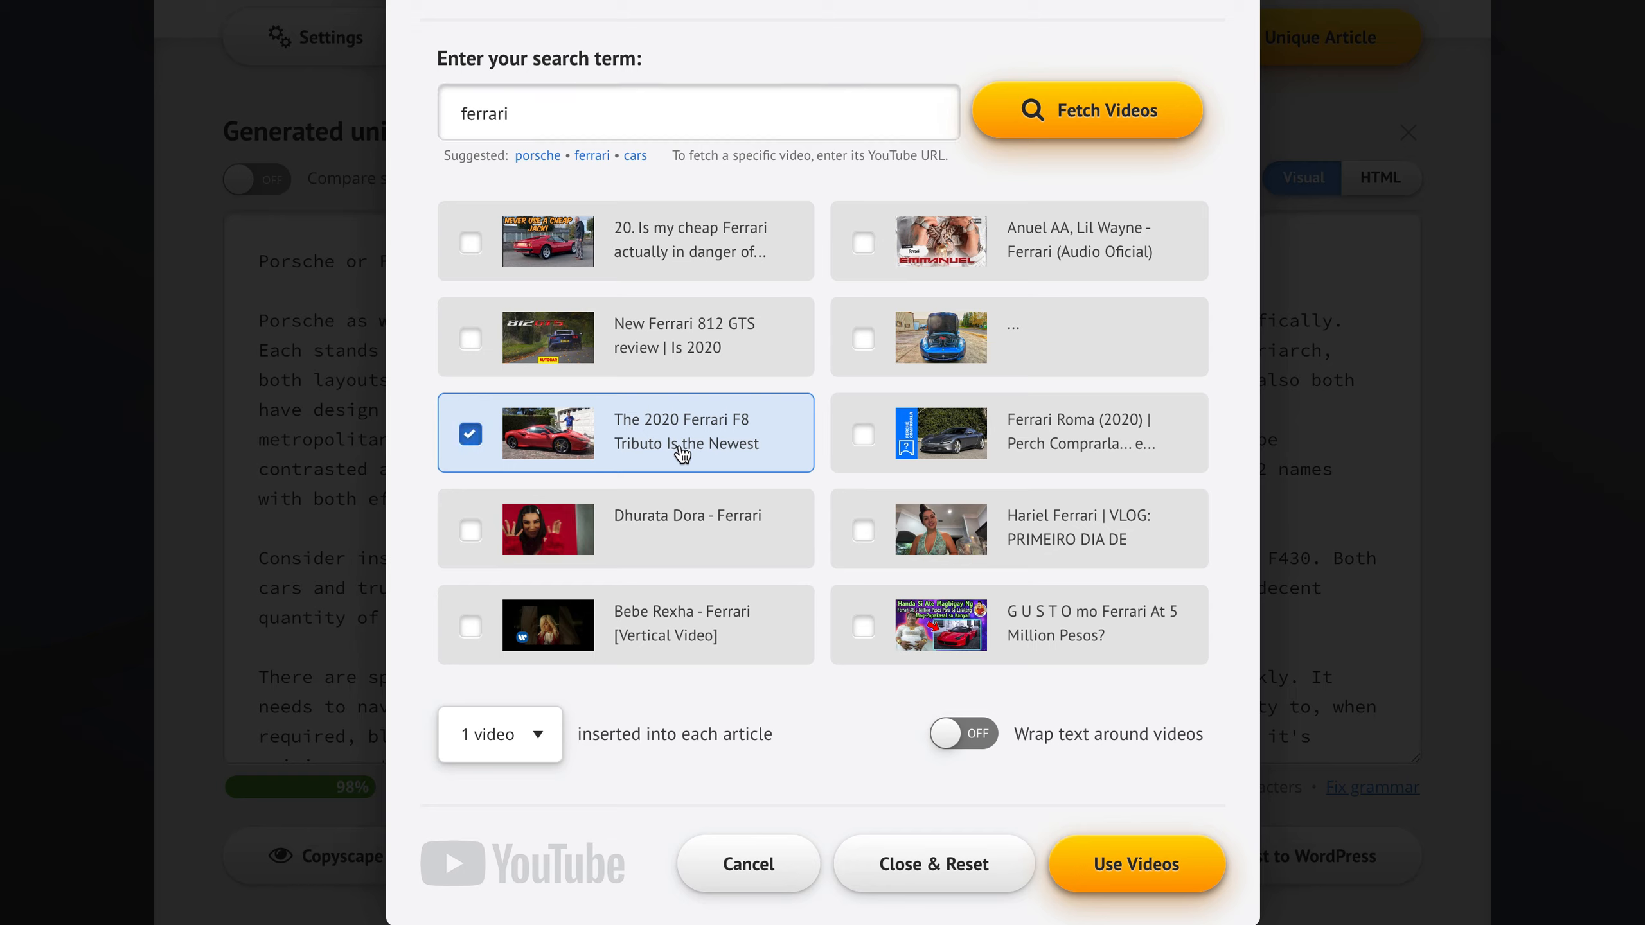
{"action": "left_click", "coordinate": [700, 351]}
{"action": "left_click", "coordinate": [972, 343]}
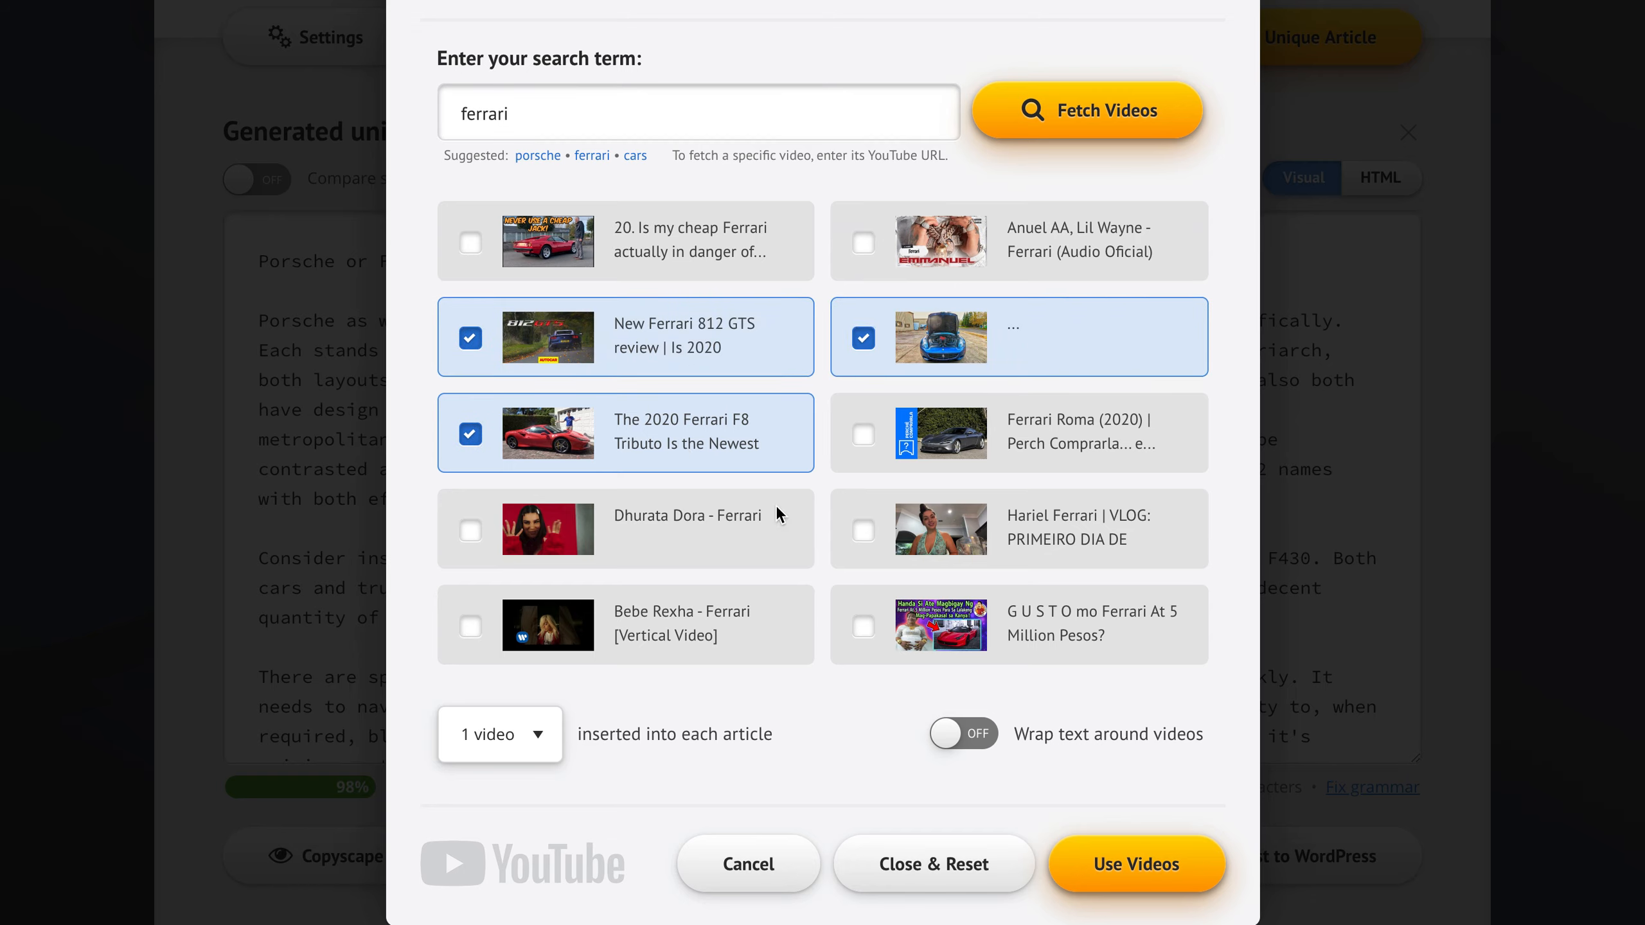
{"action": "left_click", "coordinate": [513, 754]}
{"action": "left_click", "coordinate": [631, 738]}
{"action": "left_click", "coordinate": [1127, 863]}
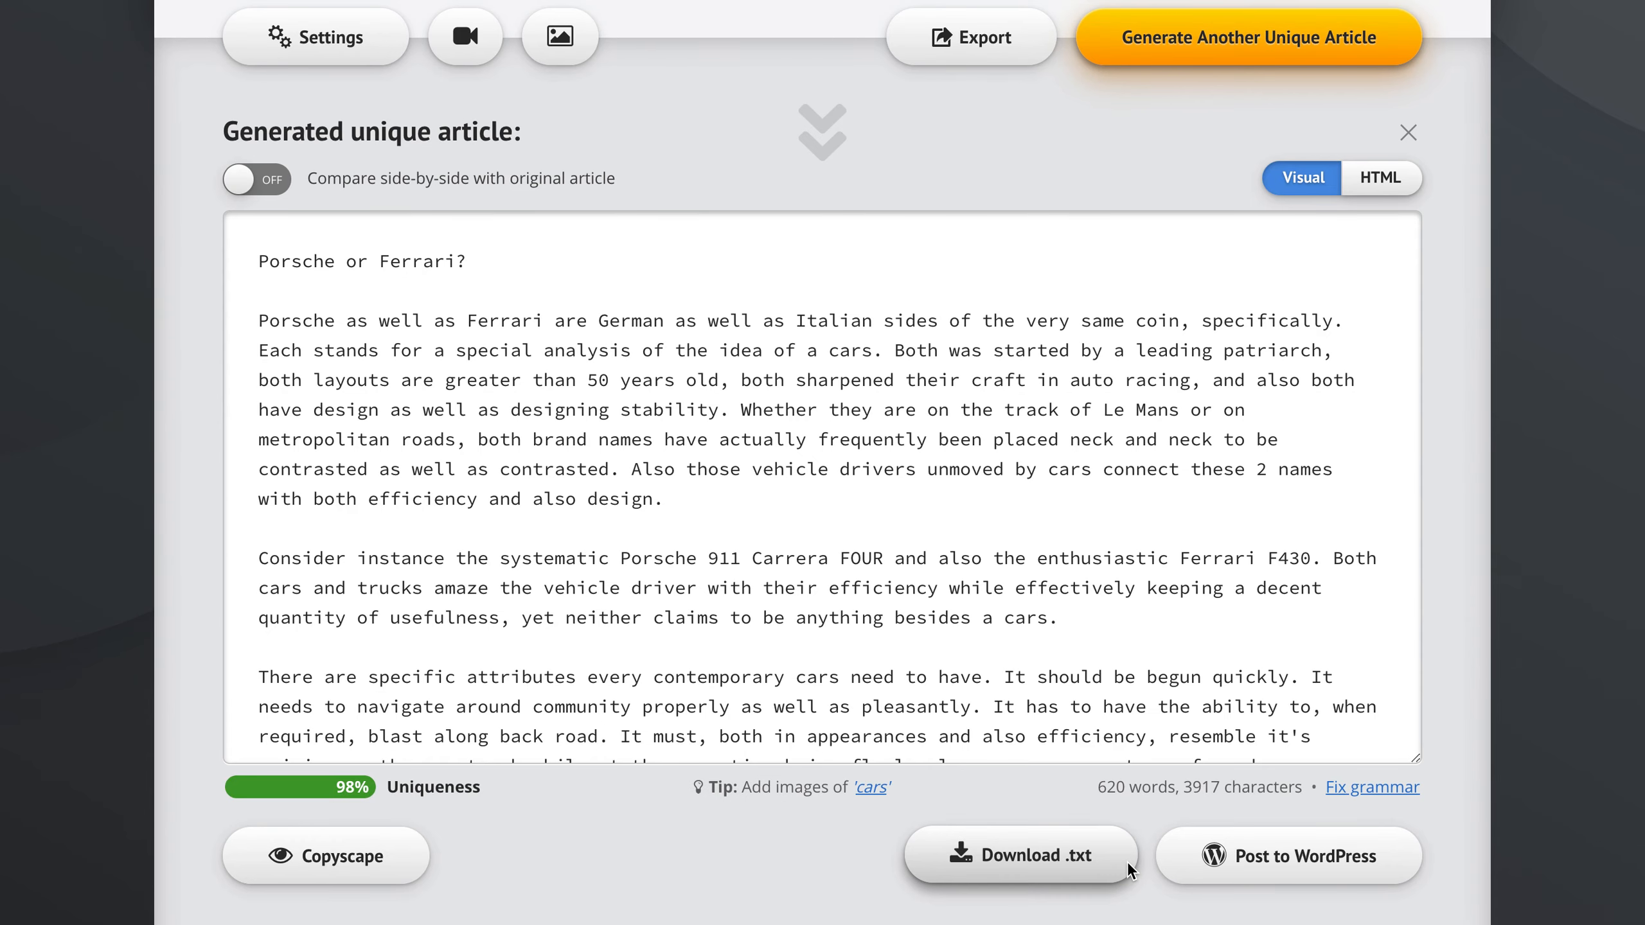
Fetch images for porsche and select the Porsche Targa, blue 356 C oldtimer, retro Porsche on the road and GT3 pictures
{"action": "scroll", "coordinate": [1532, 368], "scroll_direction": "up", "scroll_amount": 2}
{"action": "left_click", "coordinate": [559, 133]}
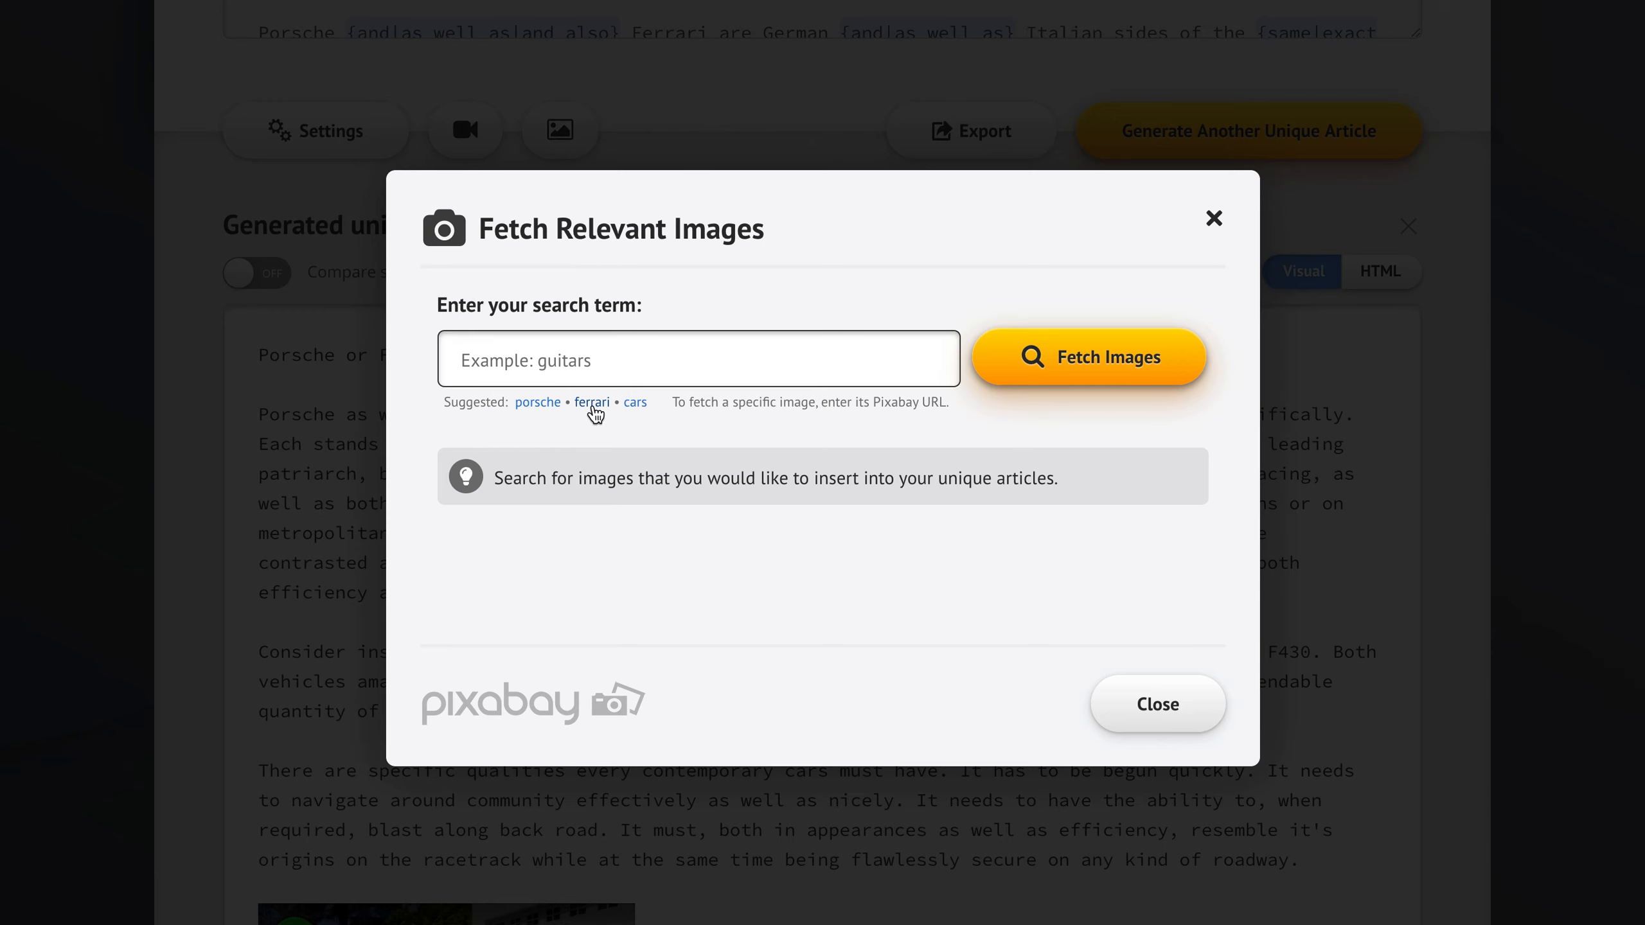
{"action": "left_click", "coordinate": [539, 404]}
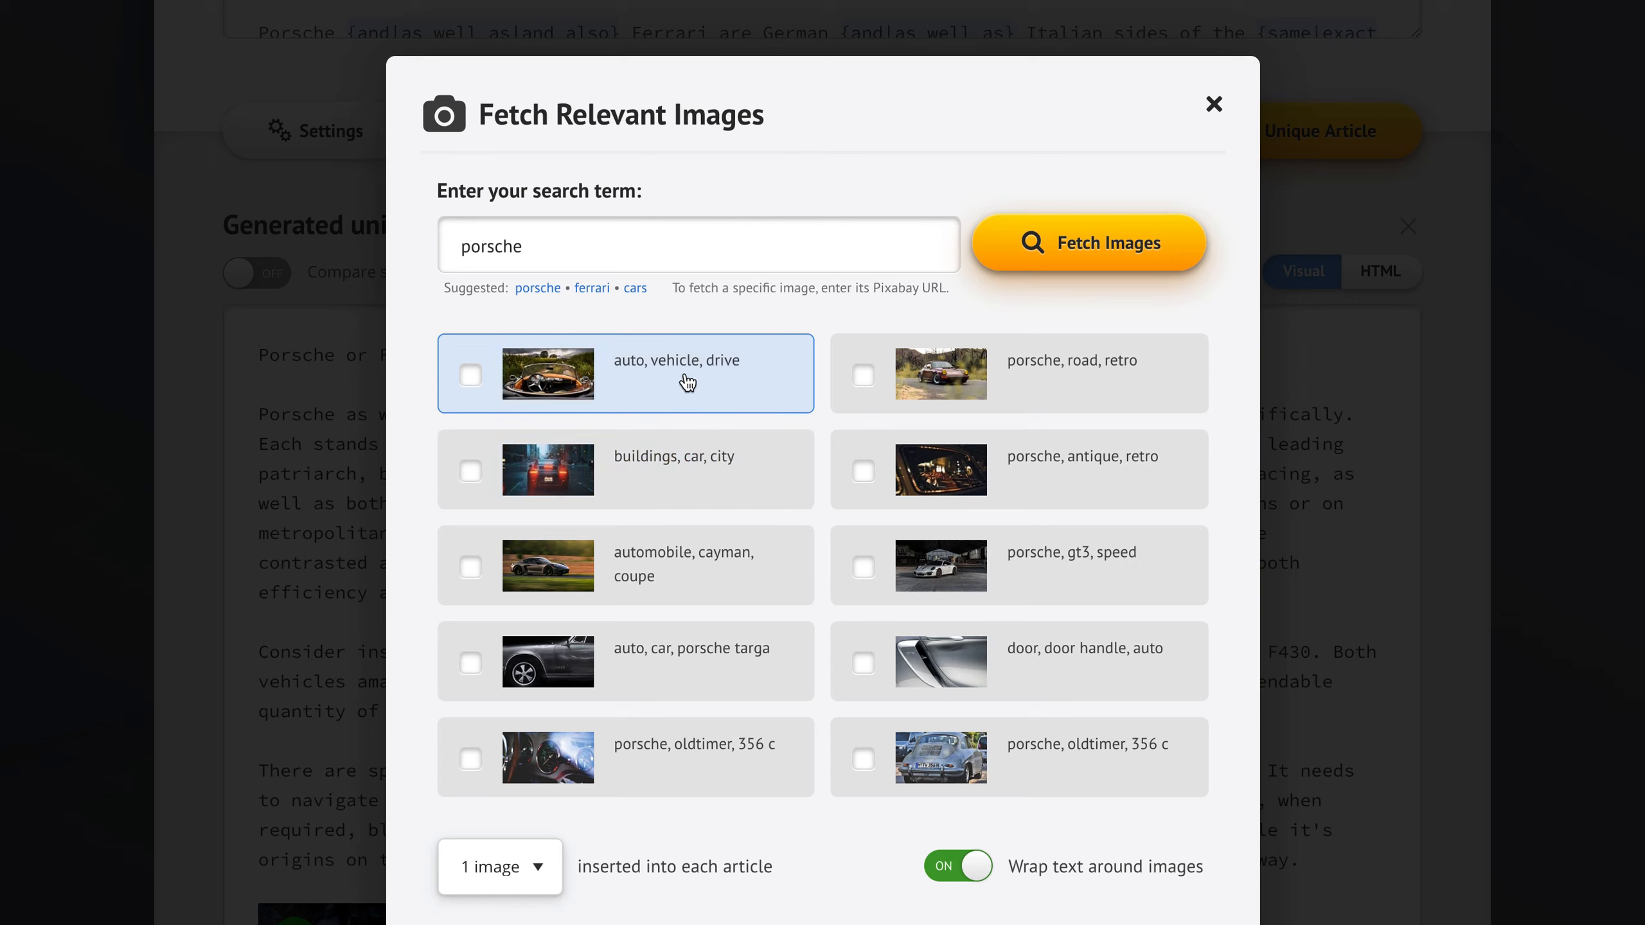
{"action": "left_click", "coordinate": [694, 660]}
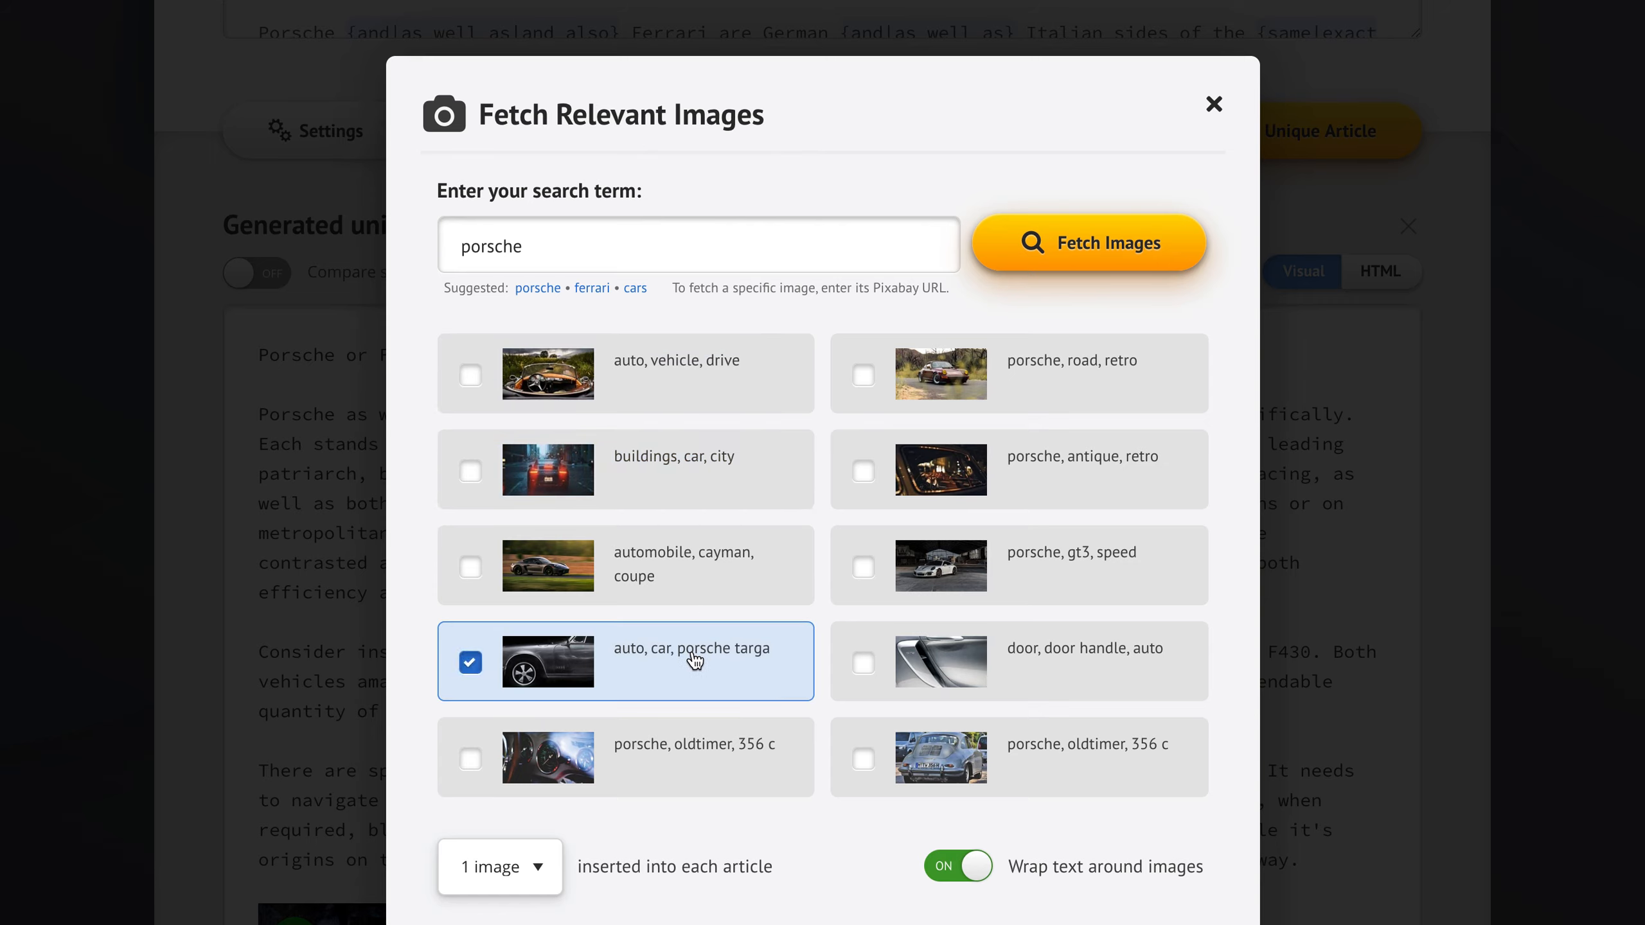
{"action": "left_click", "coordinate": [1051, 761]}
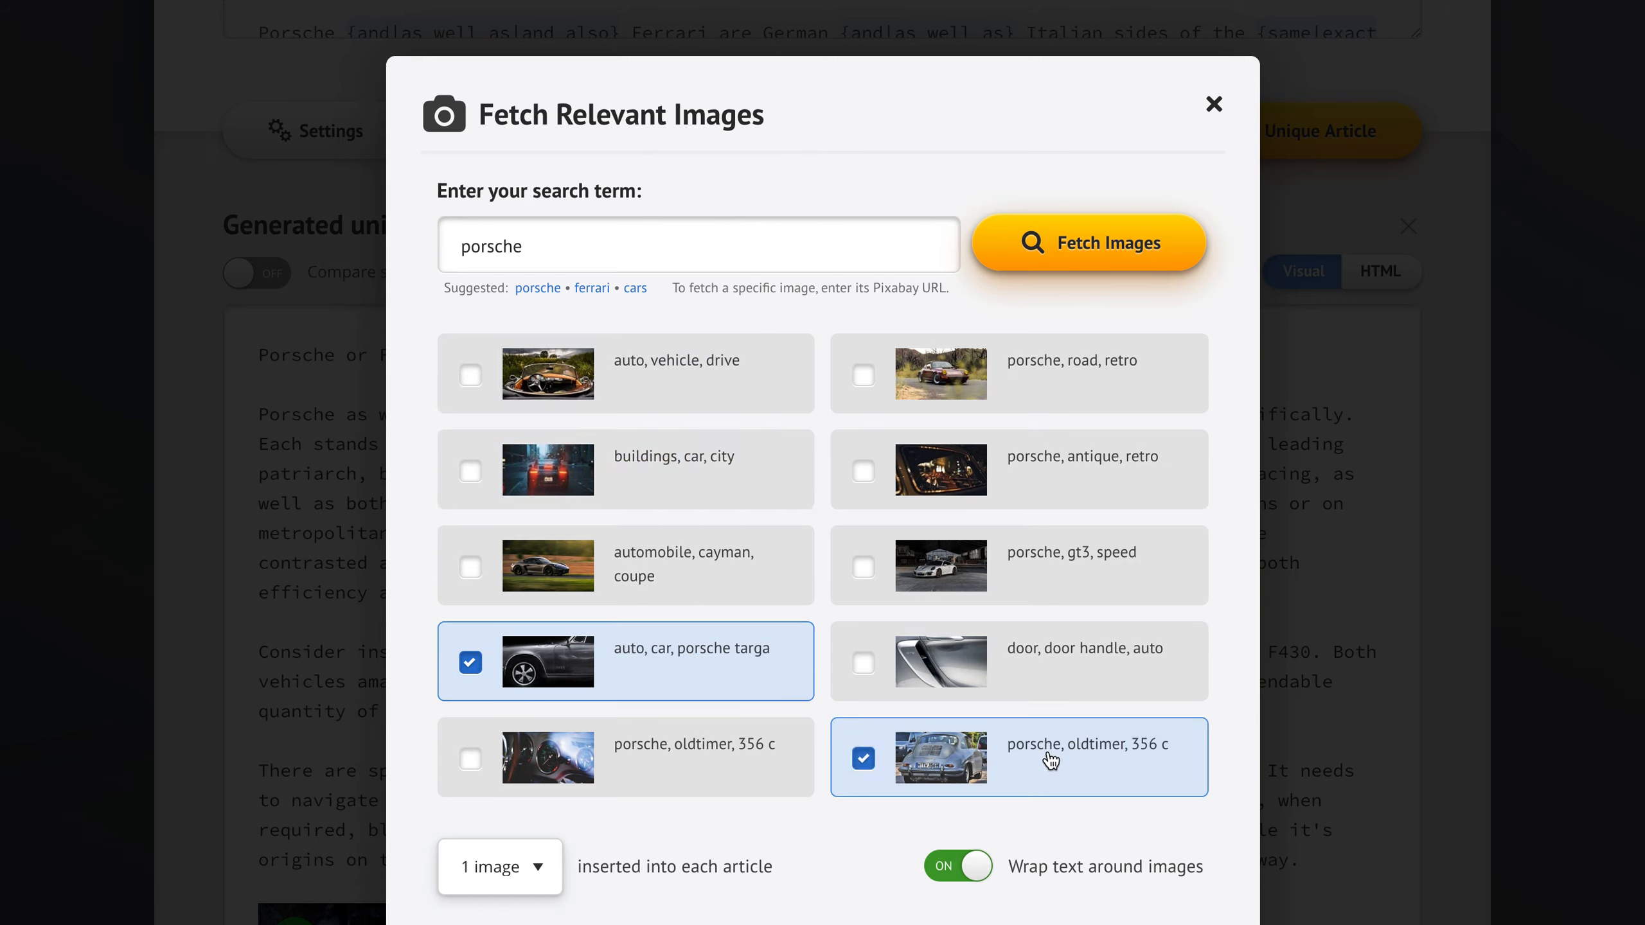
{"action": "left_click", "coordinate": [1068, 383]}
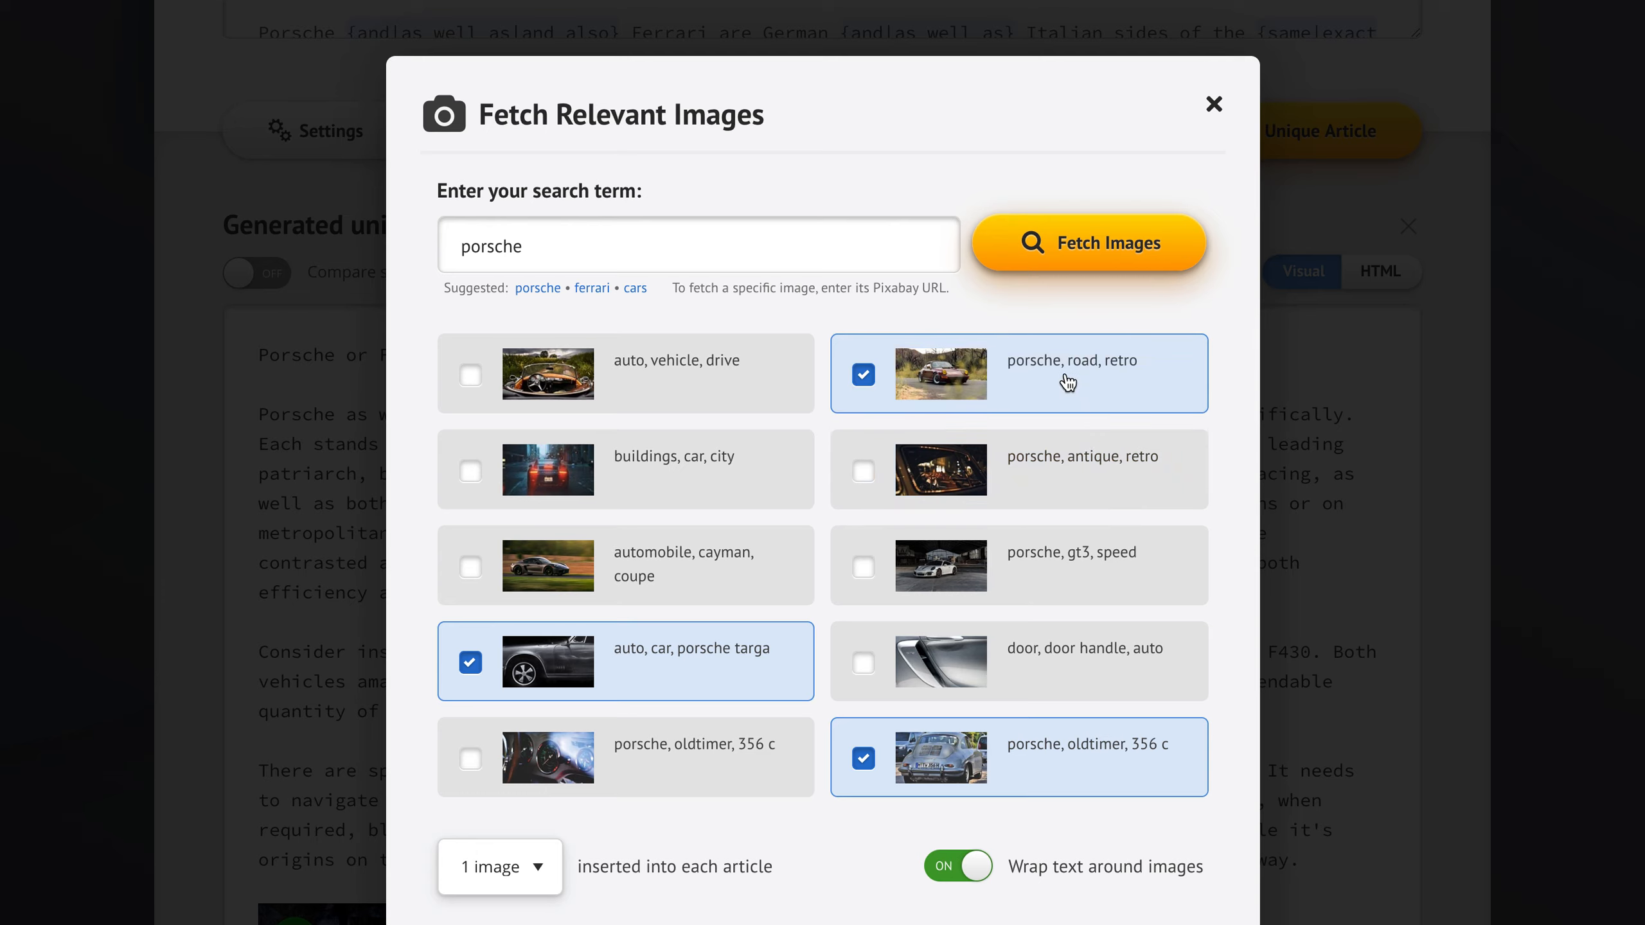
{"action": "left_click", "coordinate": [1056, 582]}
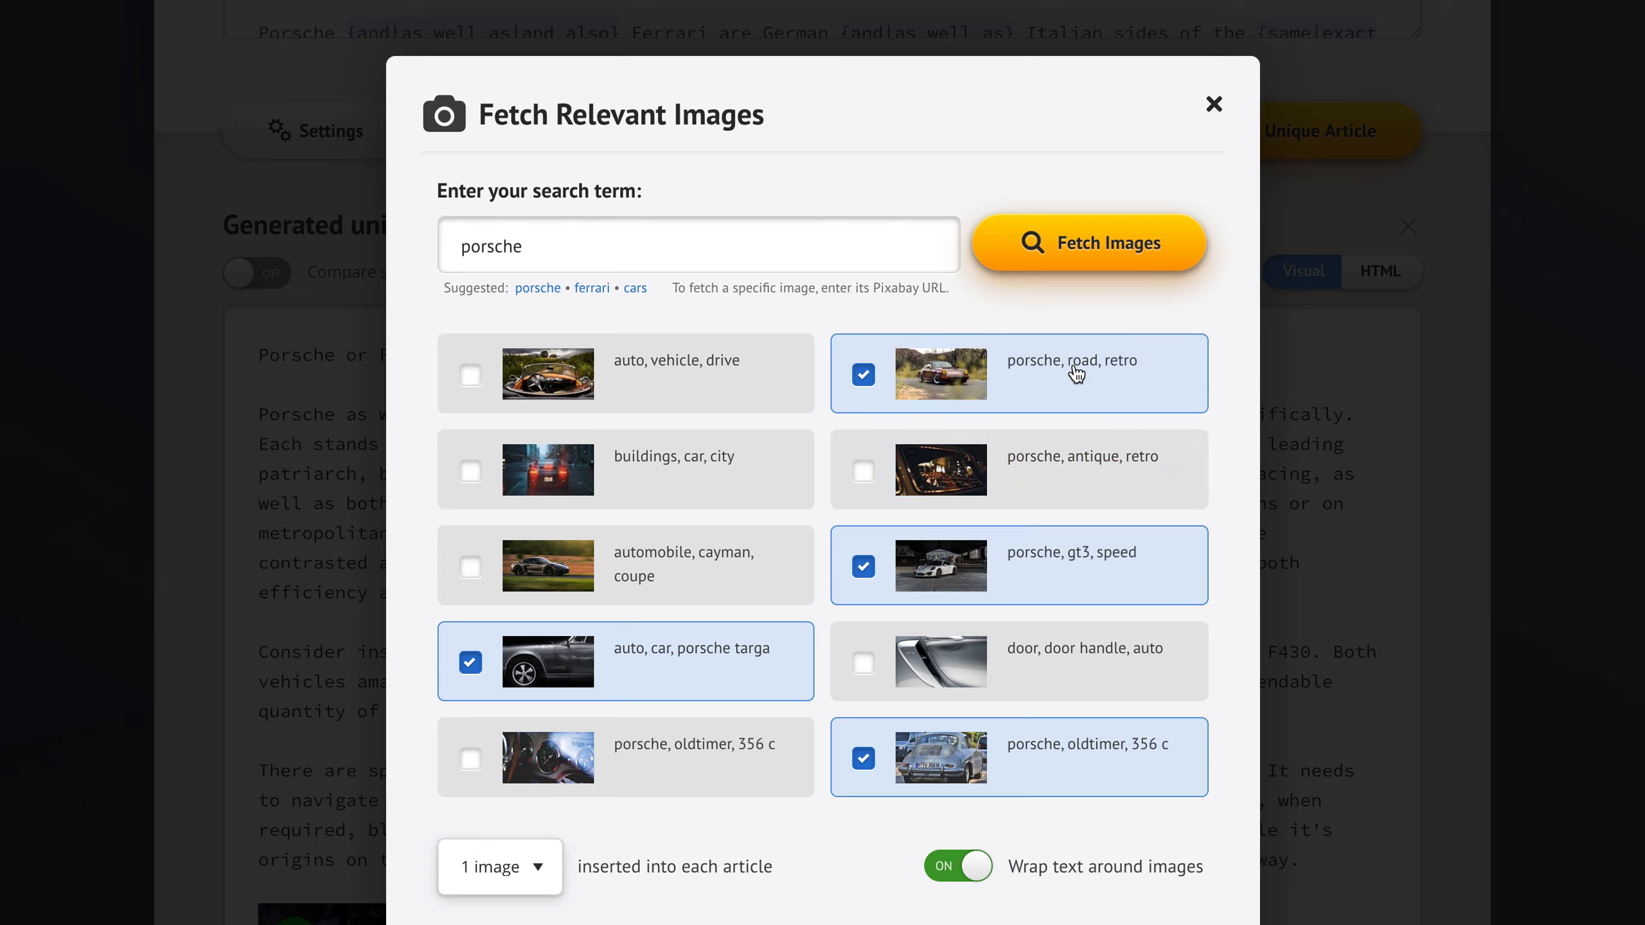